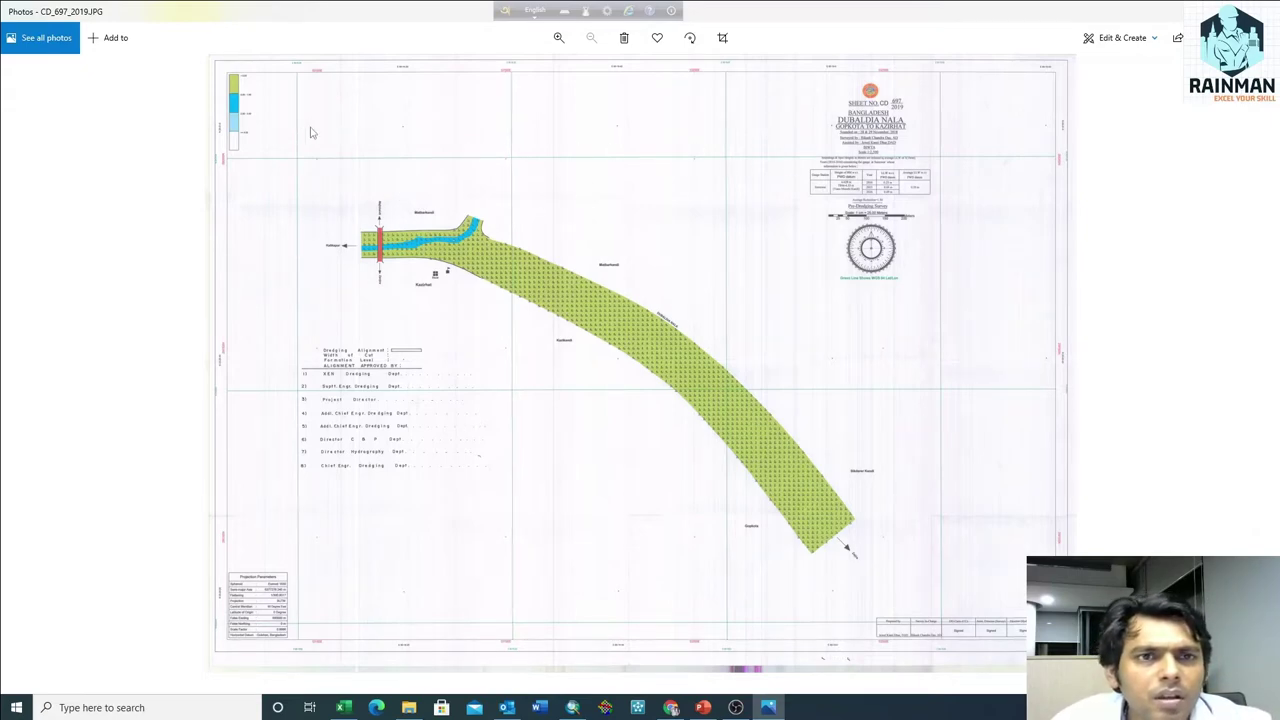
# Step: Zoom in and out across the scanned survey map in Windows Photos to inspect it
pyautogui.scroll(1, 291, 155)
pyautogui.scroll(1, 289, 150)
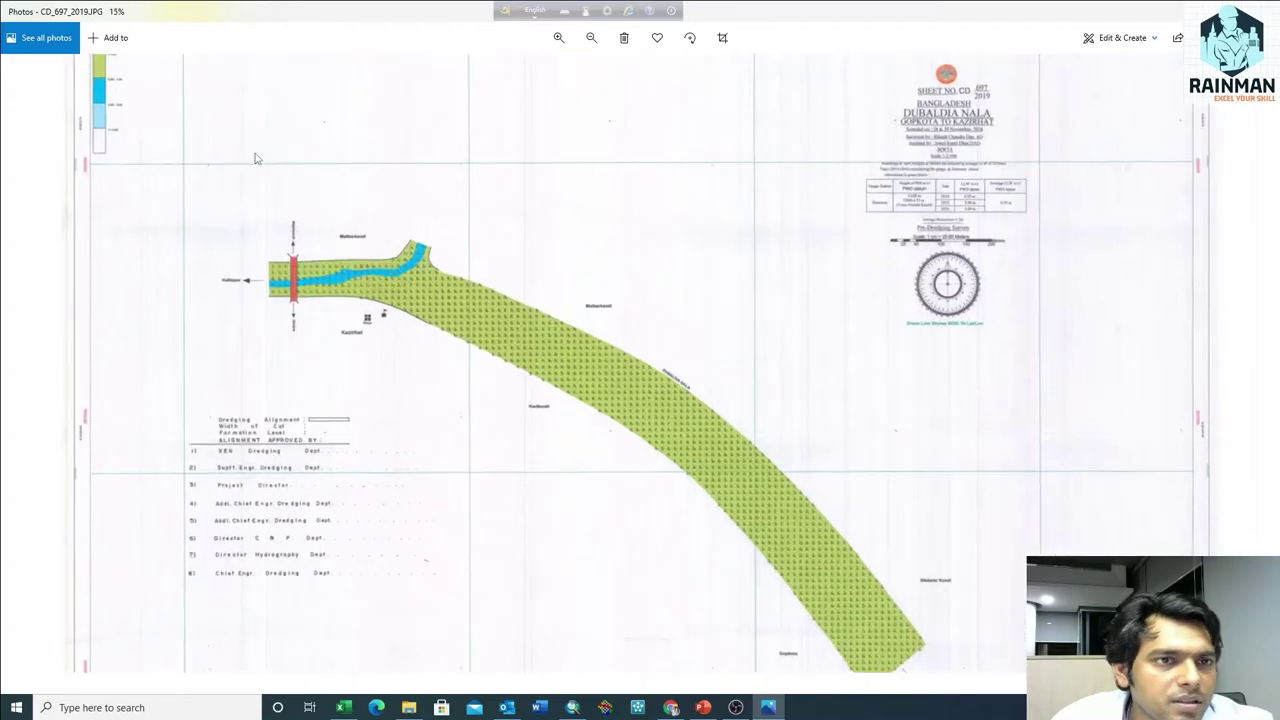
pyautogui.scroll(1, 257, 157)
pyautogui.scroll(1, 200, 162)
pyautogui.scroll(2, 160, 175)
pyautogui.scroll(2, 166, 225)
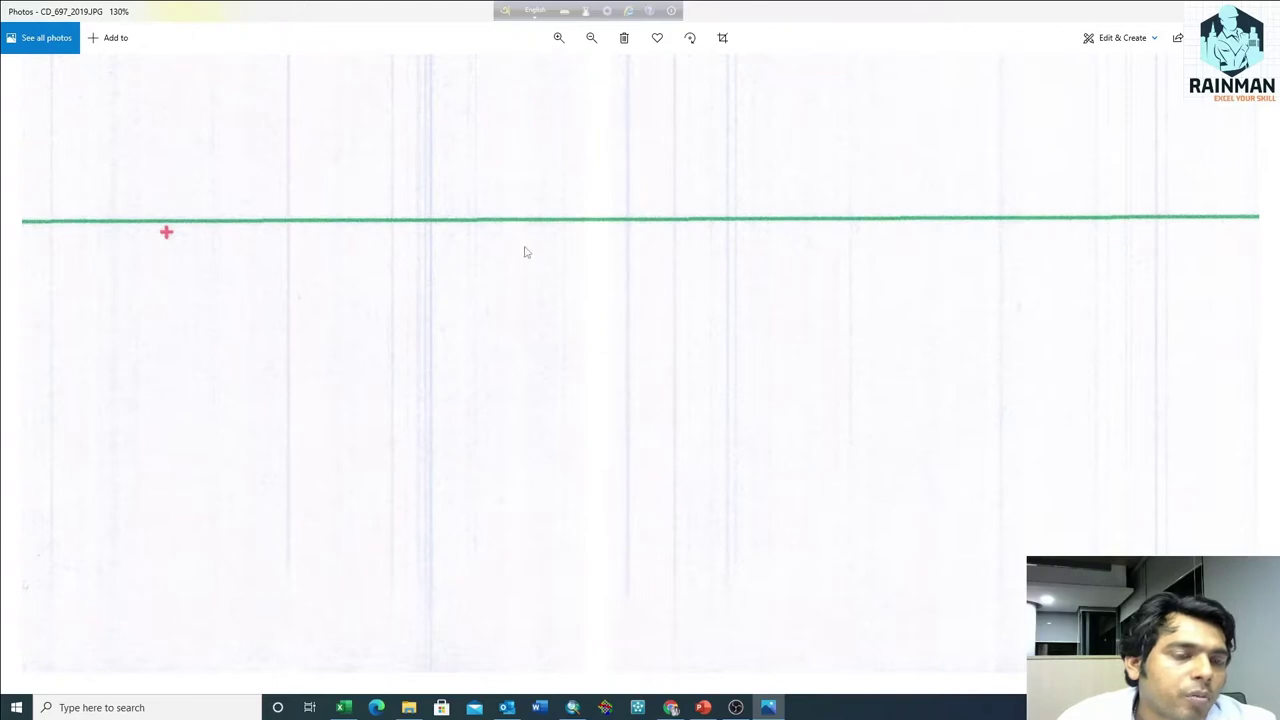
pyautogui.scroll(-1, 525, 252)
pyautogui.scroll(-1, 643, 289)
pyautogui.scroll(-1, 643, 289)
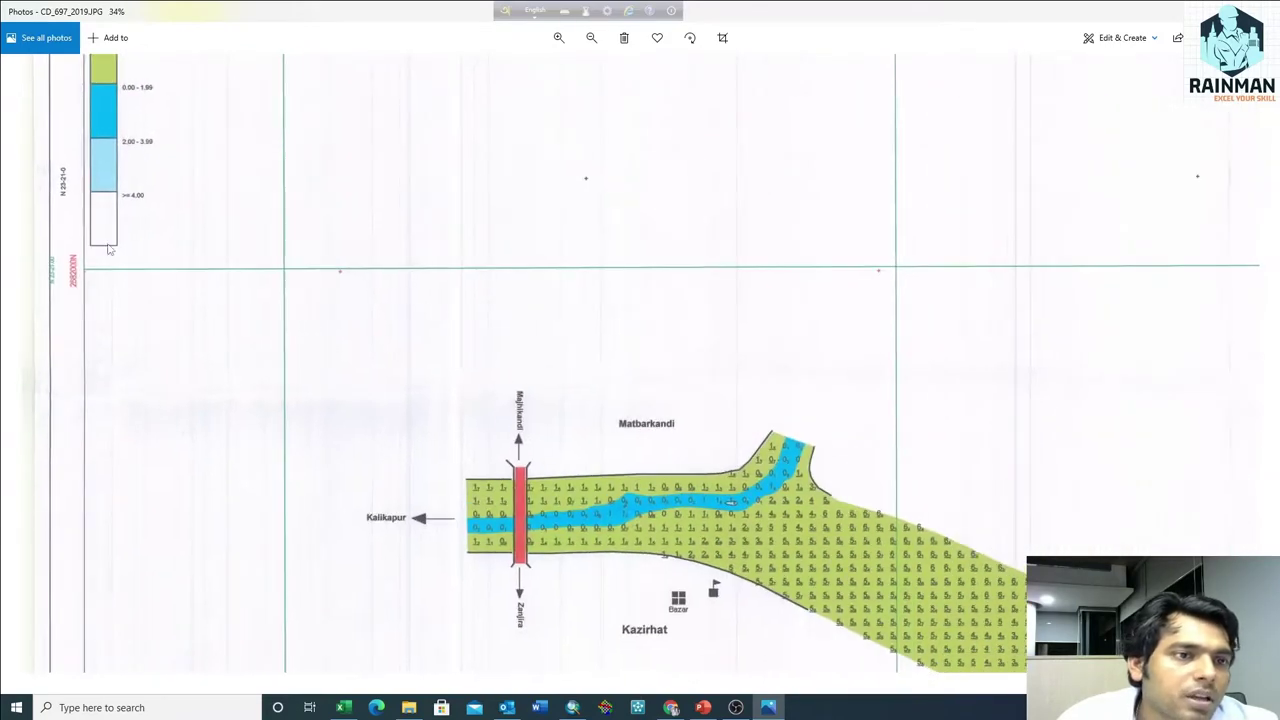
pyautogui.scroll(2, 290, 222)
pyautogui.scroll(-1, 340, 228)
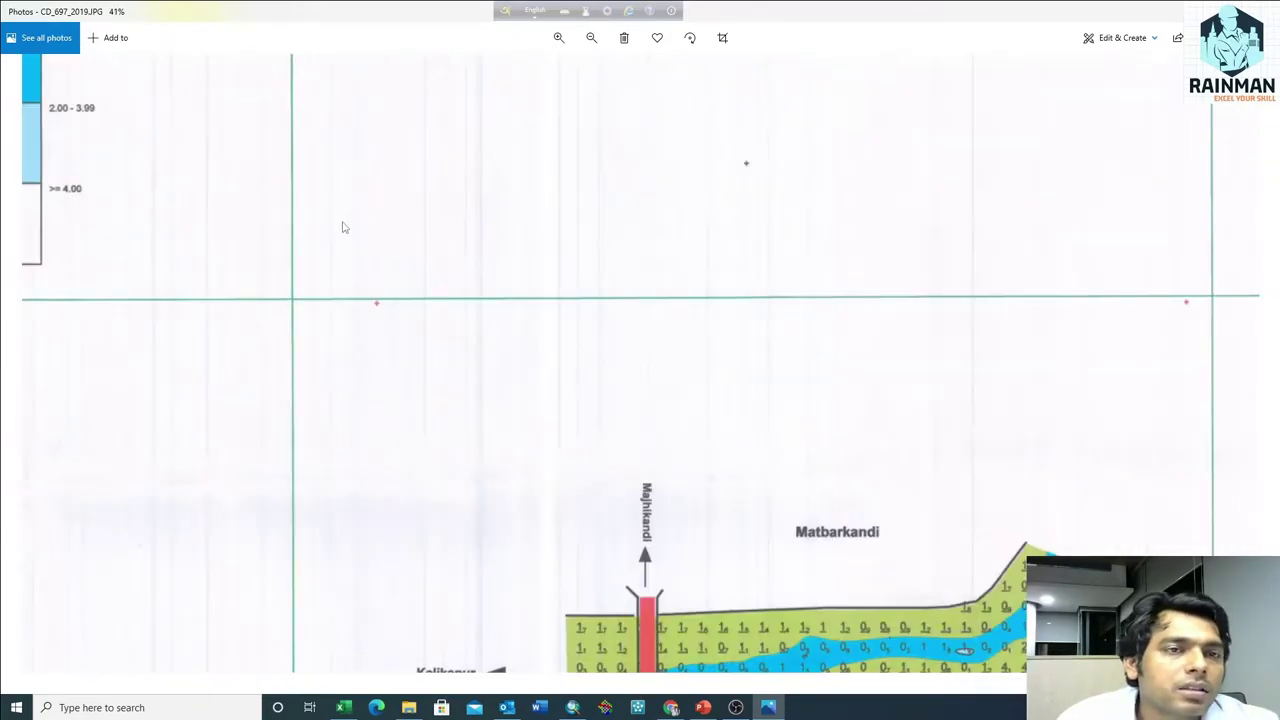
pyautogui.scroll(-1, 342, 228)
pyautogui.scroll(-2, 342, 228)
pyautogui.scroll(1, 290, 90)
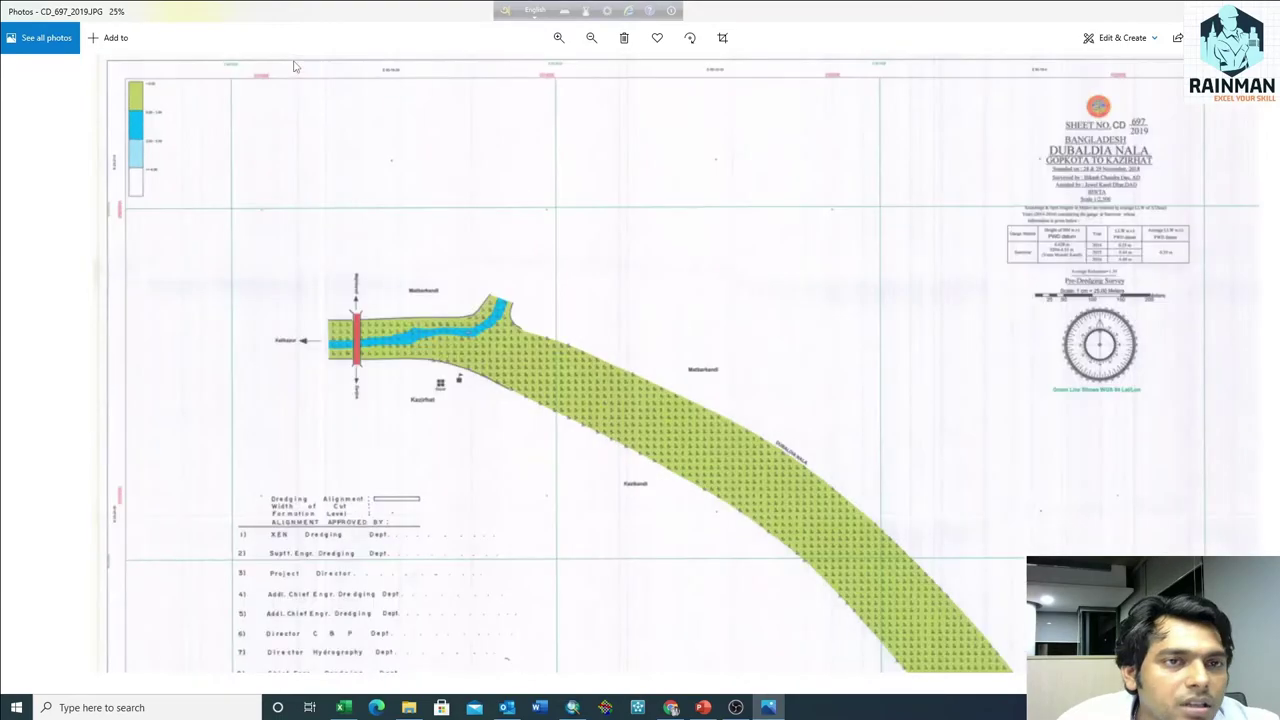
pyautogui.scroll(3, 294, 66)
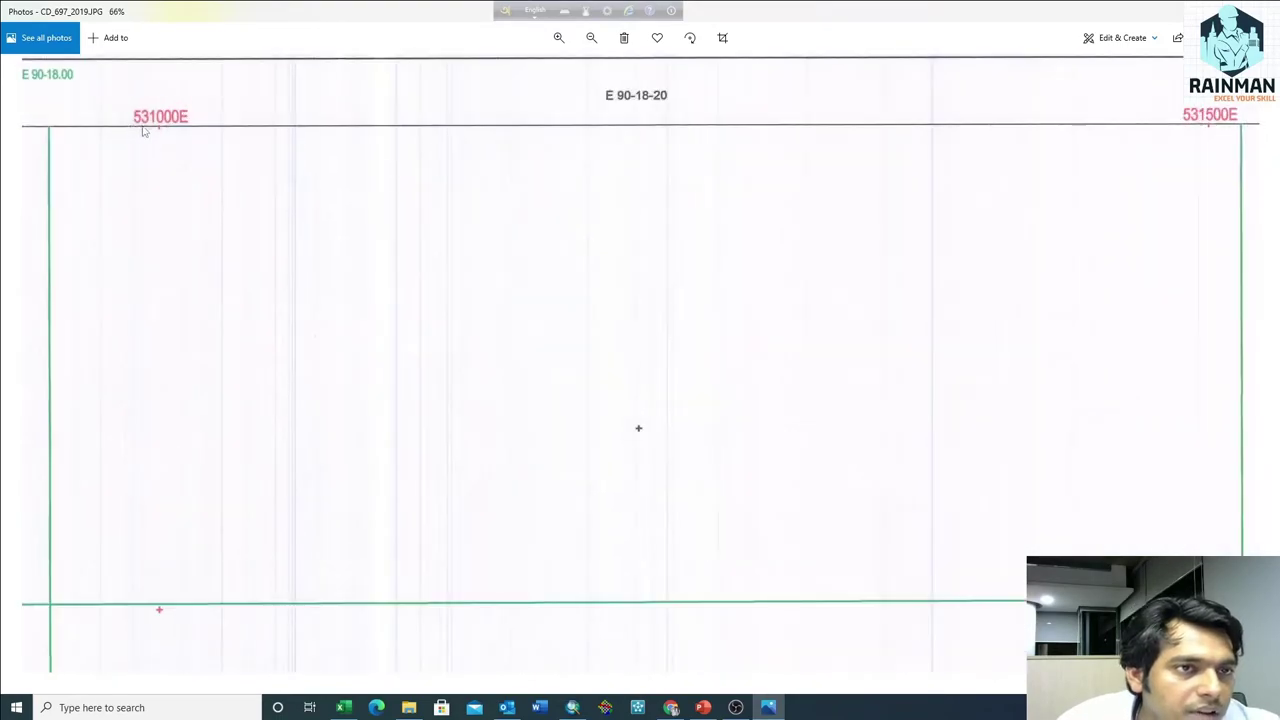
pyautogui.scroll(-3, 526, 206)
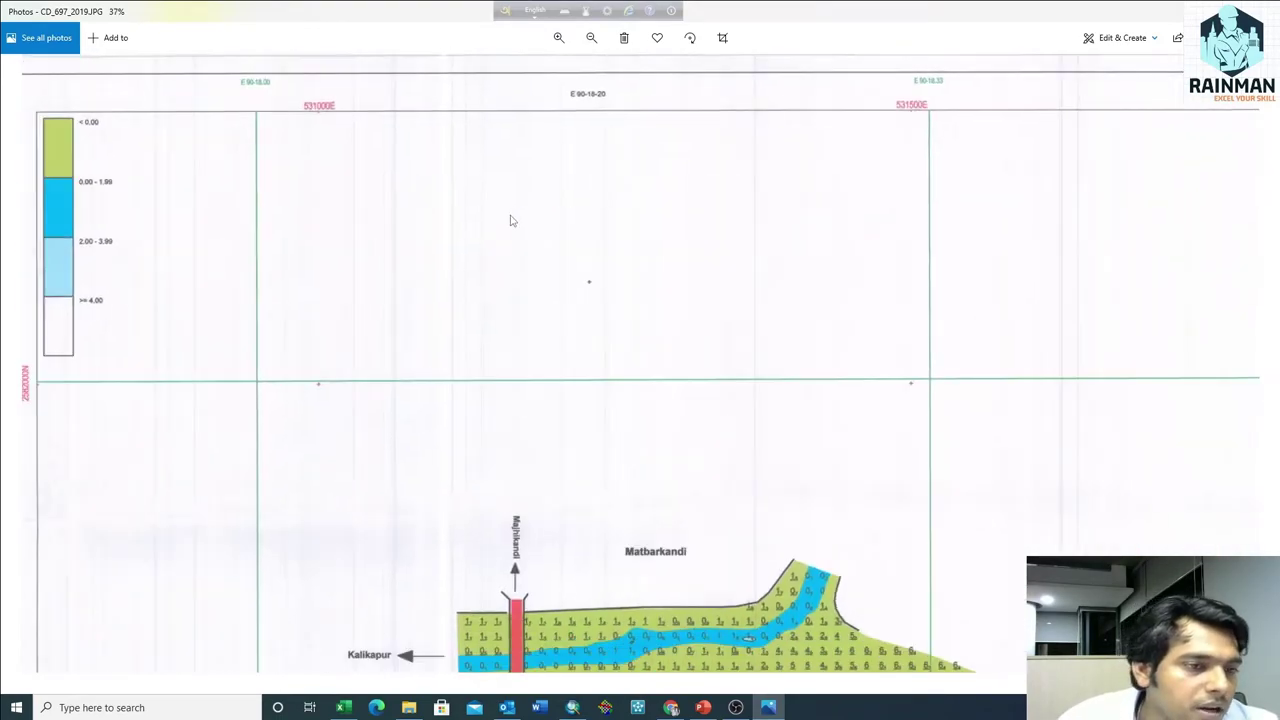
pyautogui.scroll(2, 62, 312)
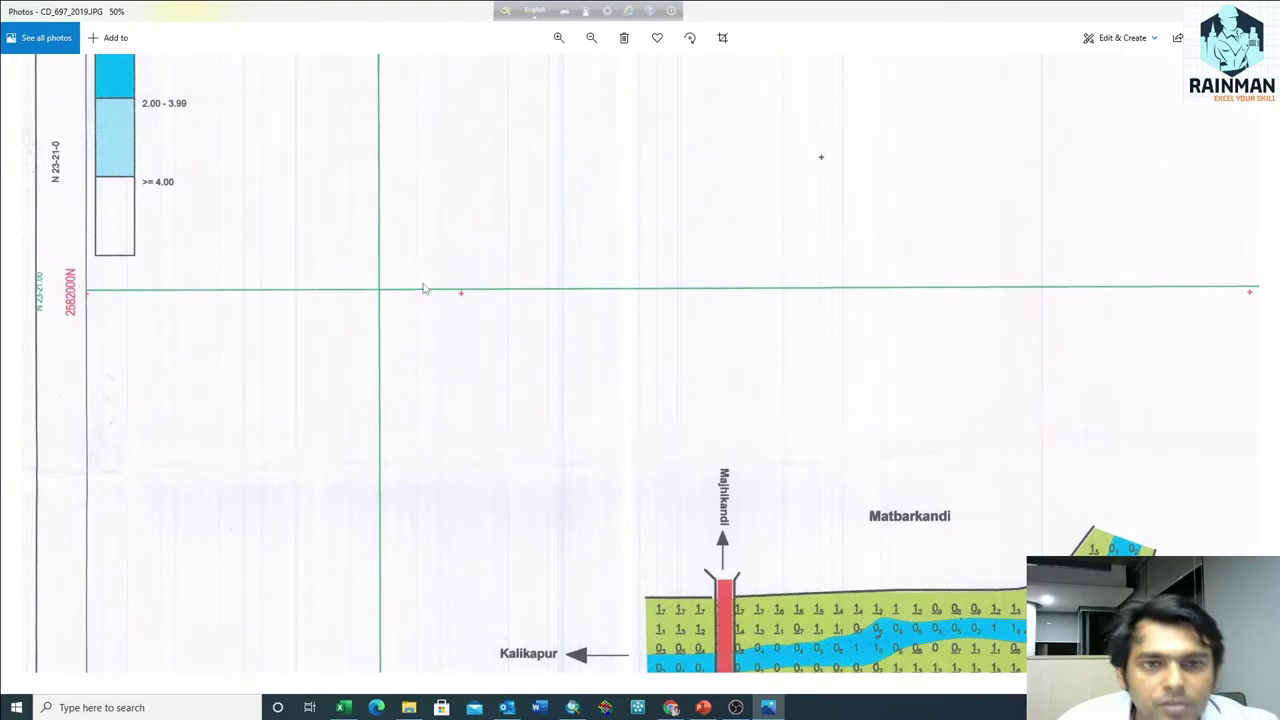
pyautogui.scroll(-2, 459, 279)
pyautogui.scroll(-1, 459, 279)
pyautogui.scroll(-1, 457, 277)
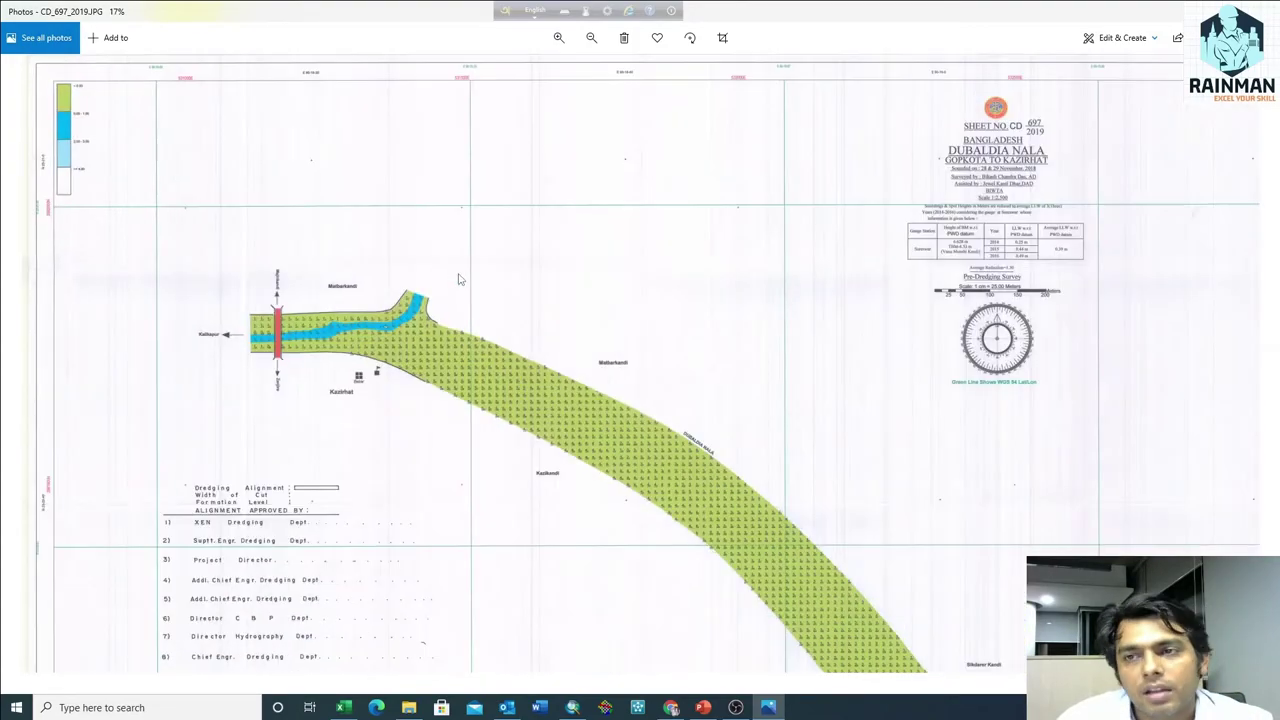
pyautogui.scroll(-1, 420, 420)
pyautogui.scroll(1, 306, 663)
pyautogui.scroll(1, 226, 631)
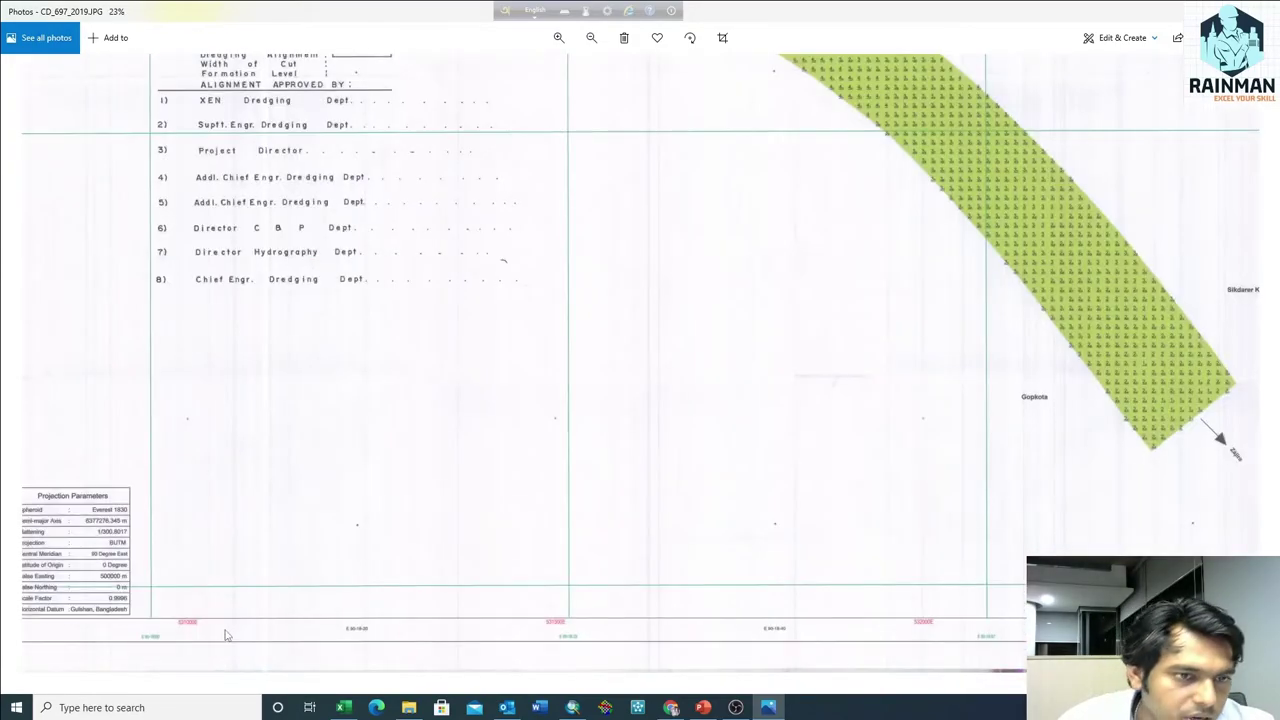
pyautogui.scroll(2, 351, 434)
pyautogui.scroll(1, 479, 432)
pyautogui.scroll(-1, 479, 432)
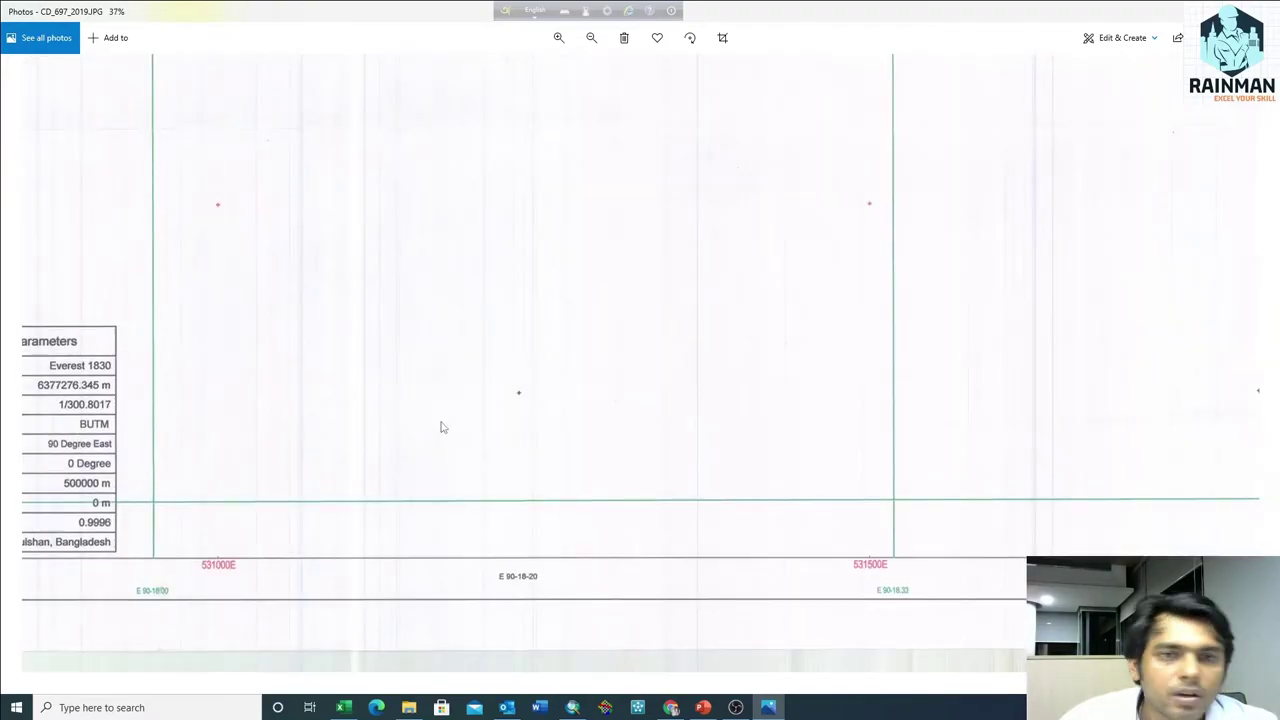
pyautogui.scroll(-1, 443, 429)
pyautogui.scroll(-1, 440, 428)
pyautogui.scroll(-1, 443, 429)
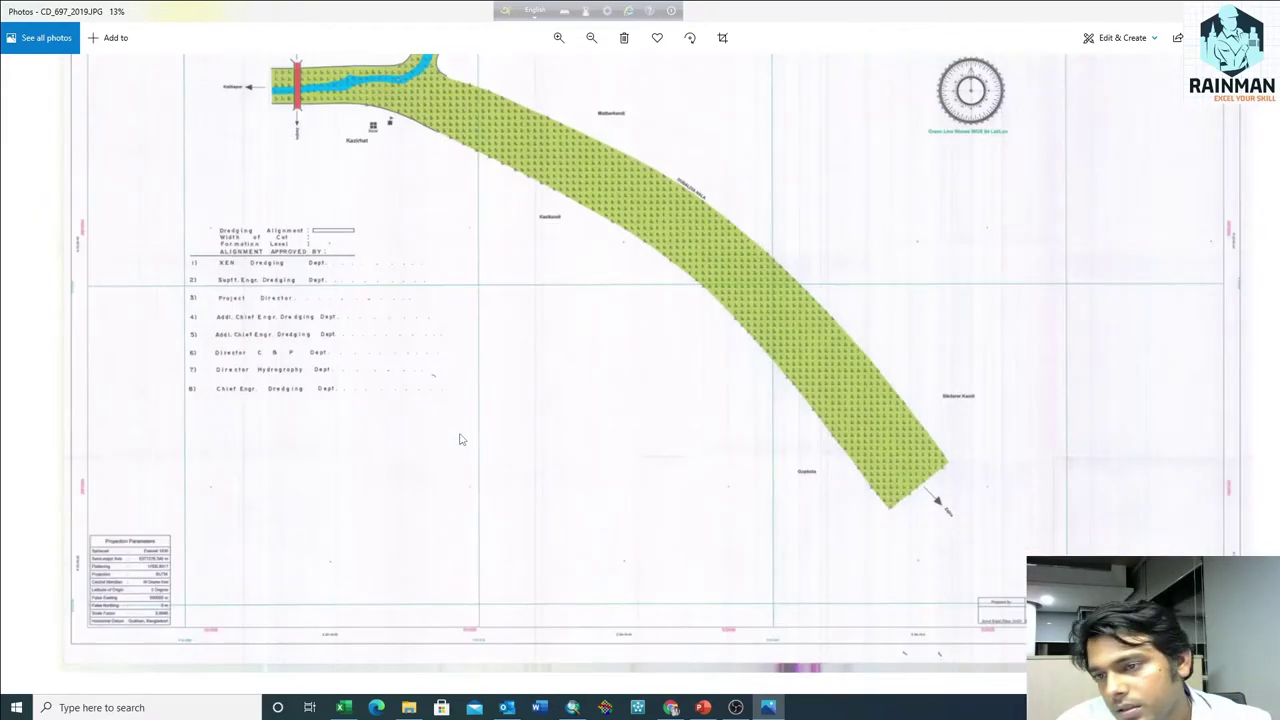
pyautogui.scroll(-1, 460, 439)
pyautogui.scroll(4, 531, 294)
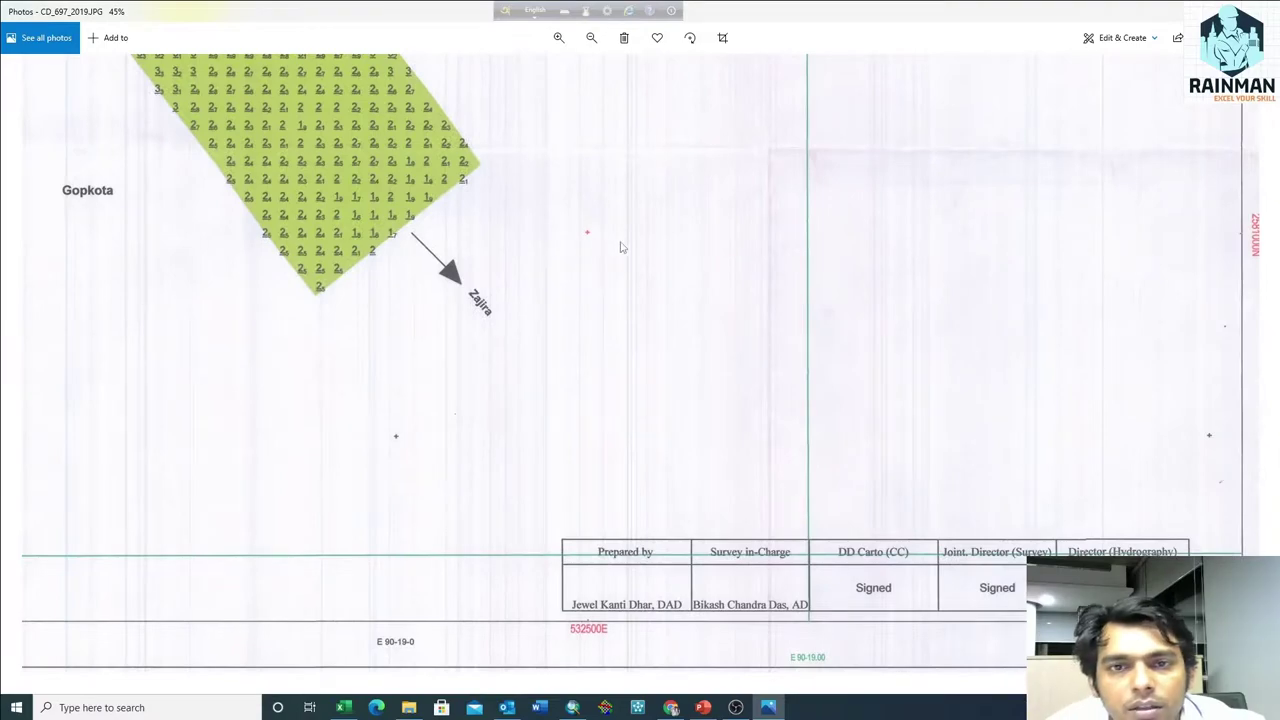
pyautogui.scroll(-1, 900, 434)
pyautogui.scroll(-1, 900, 434)
pyautogui.scroll(-1, 900, 437)
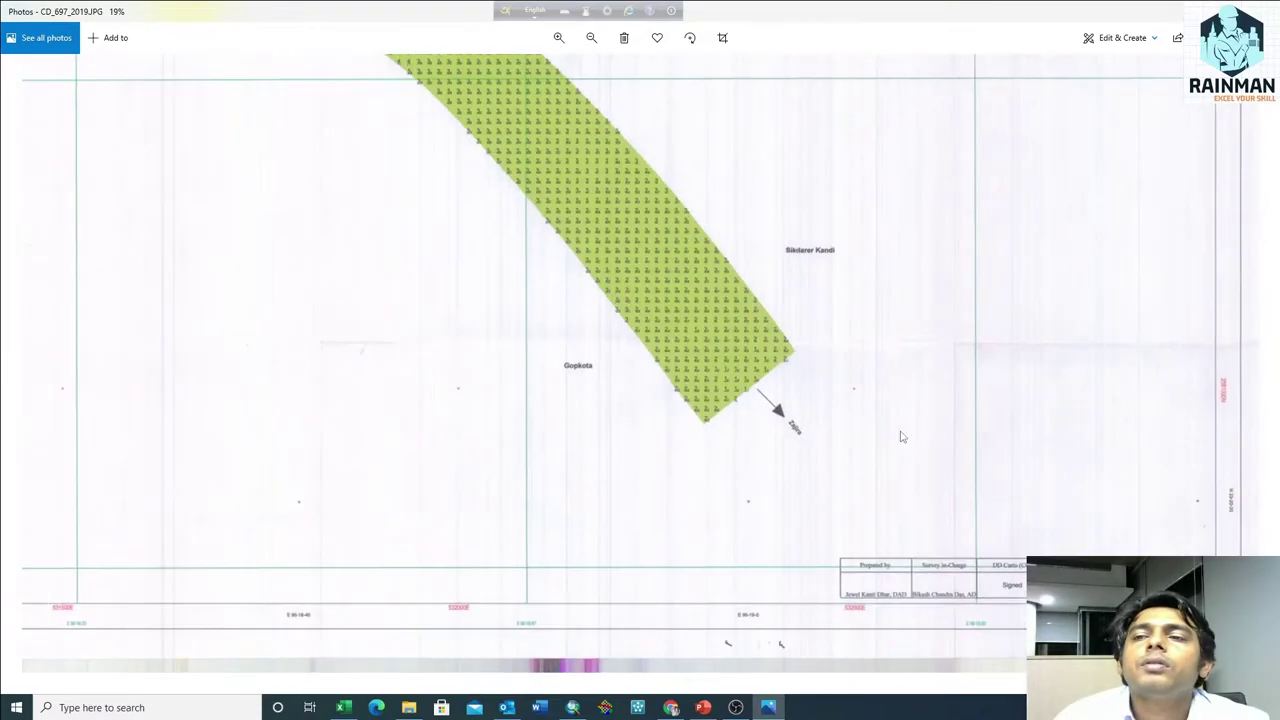
pyautogui.scroll(-1, 900, 437)
pyautogui.scroll(-1, 897, 517)
pyautogui.scroll(1, 983, 181)
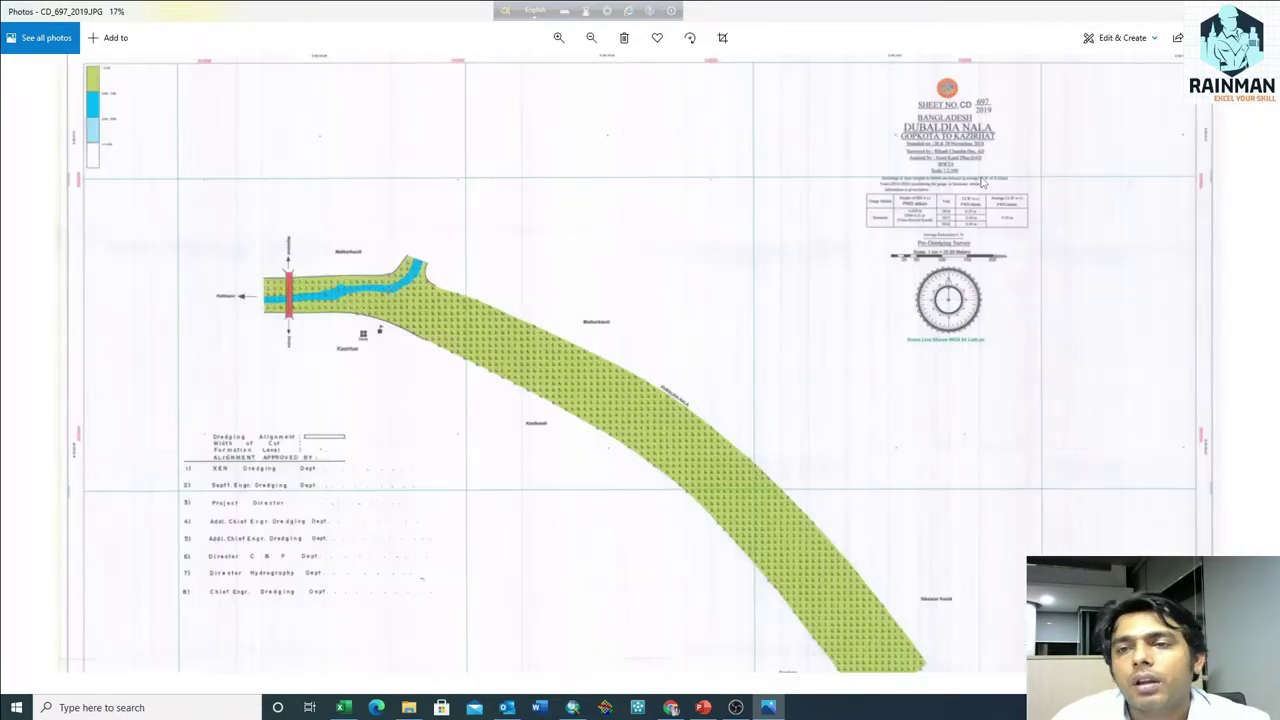
pyautogui.scroll(3, 983, 181)
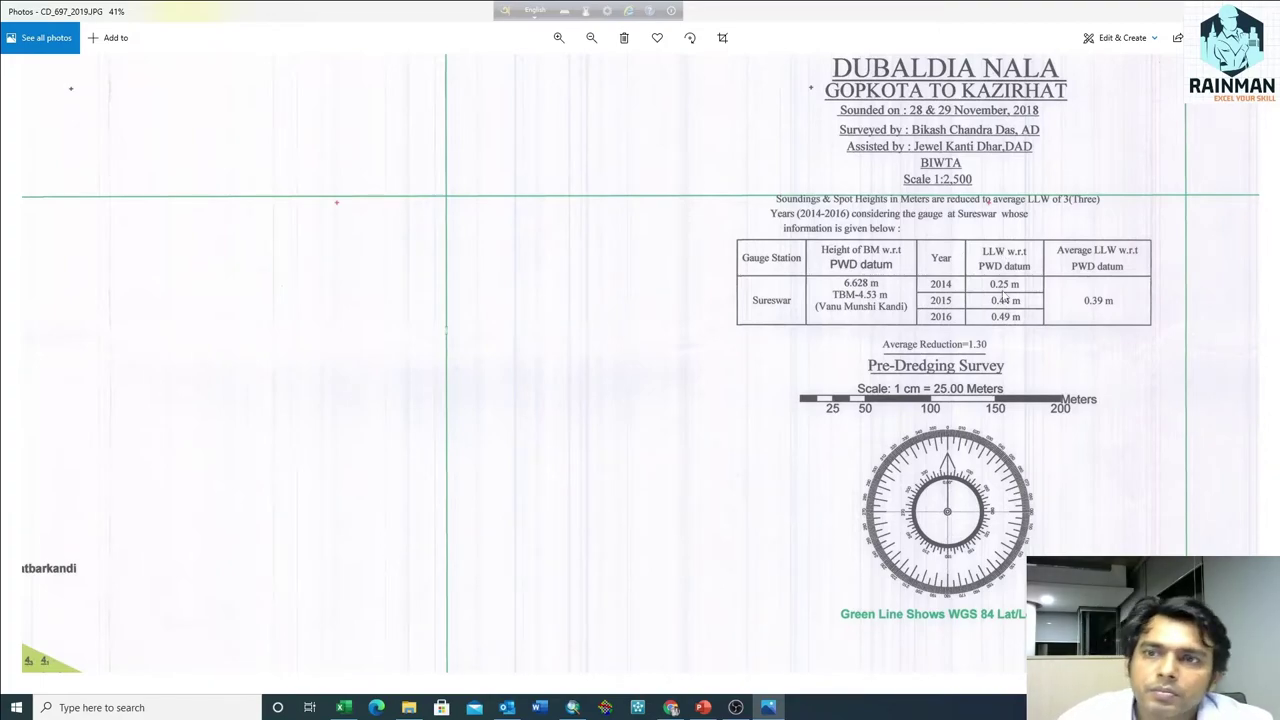
pyautogui.scroll(-3, 1003, 298)
pyautogui.scroll(1, 980, 190)
pyautogui.scroll(1, 980, 190)
pyautogui.scroll(1, 980, 190)
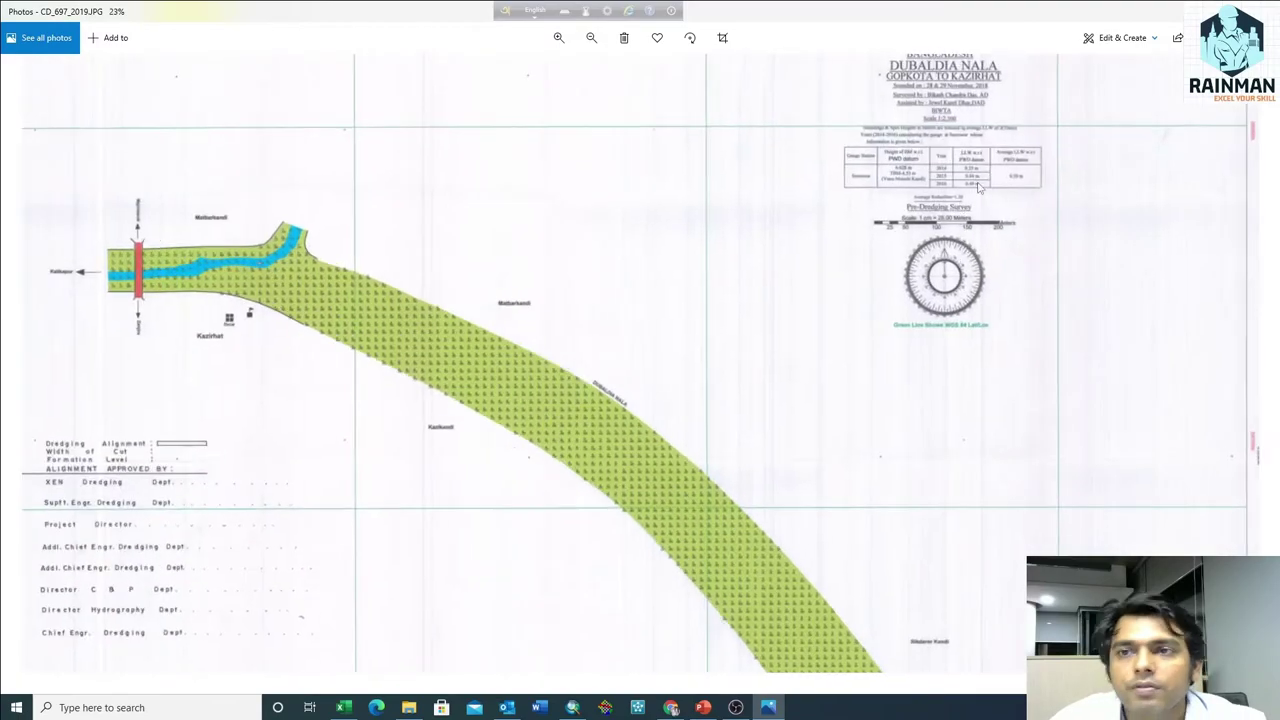
pyautogui.scroll(2, 1008, 292)
pyautogui.scroll(-1, 1008, 292)
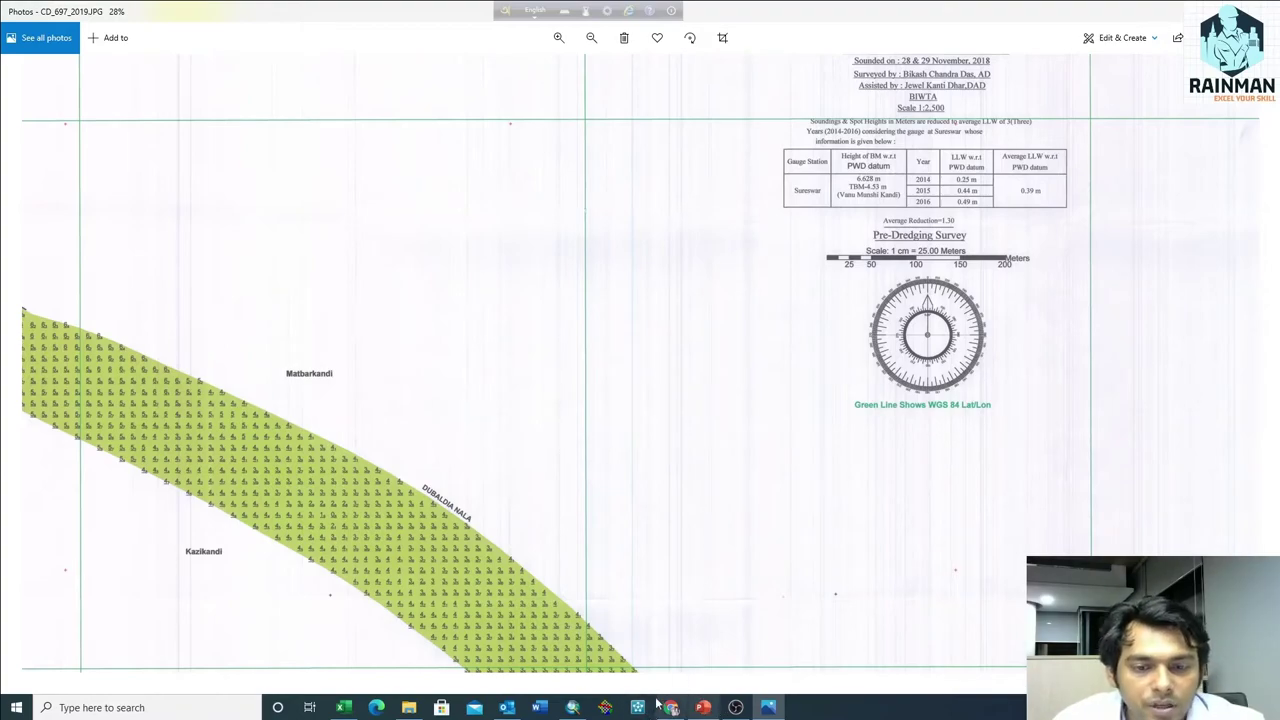
# Step: Check the empty ArcMap document, re-inspect the map in Photos, then return to ArcMap
pyautogui.click(574, 709)
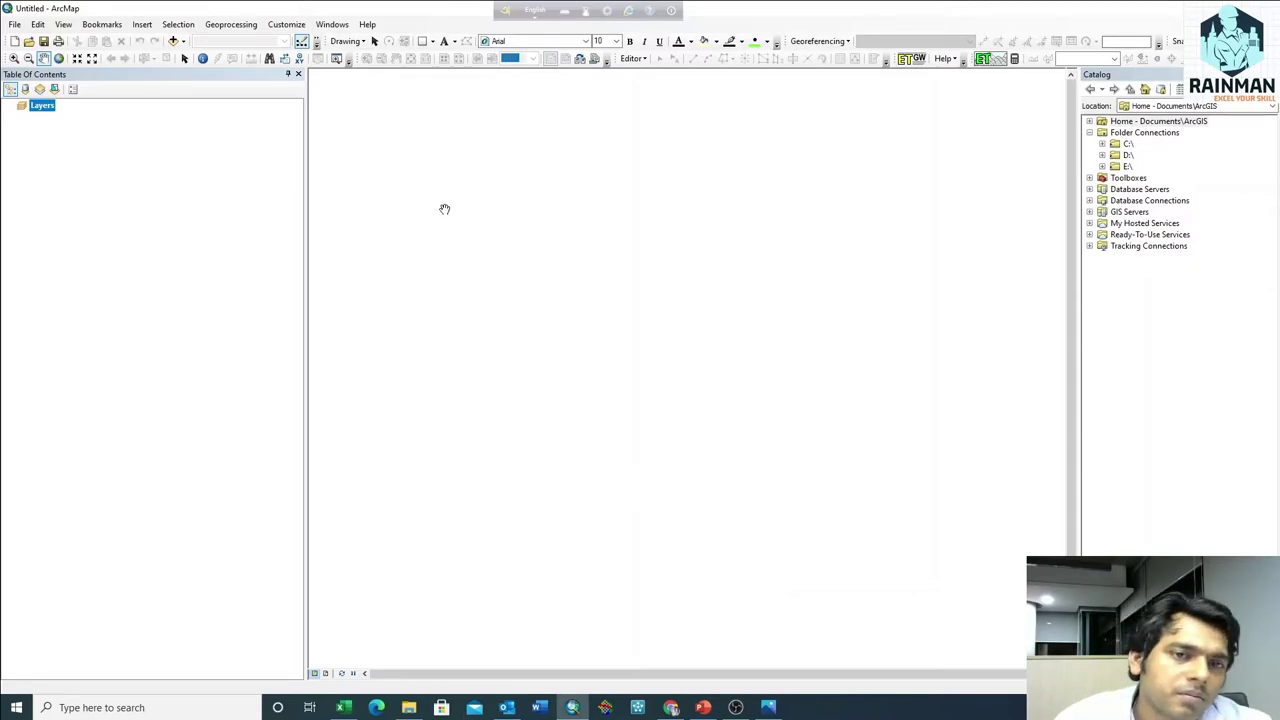
pyautogui.click(768, 707)
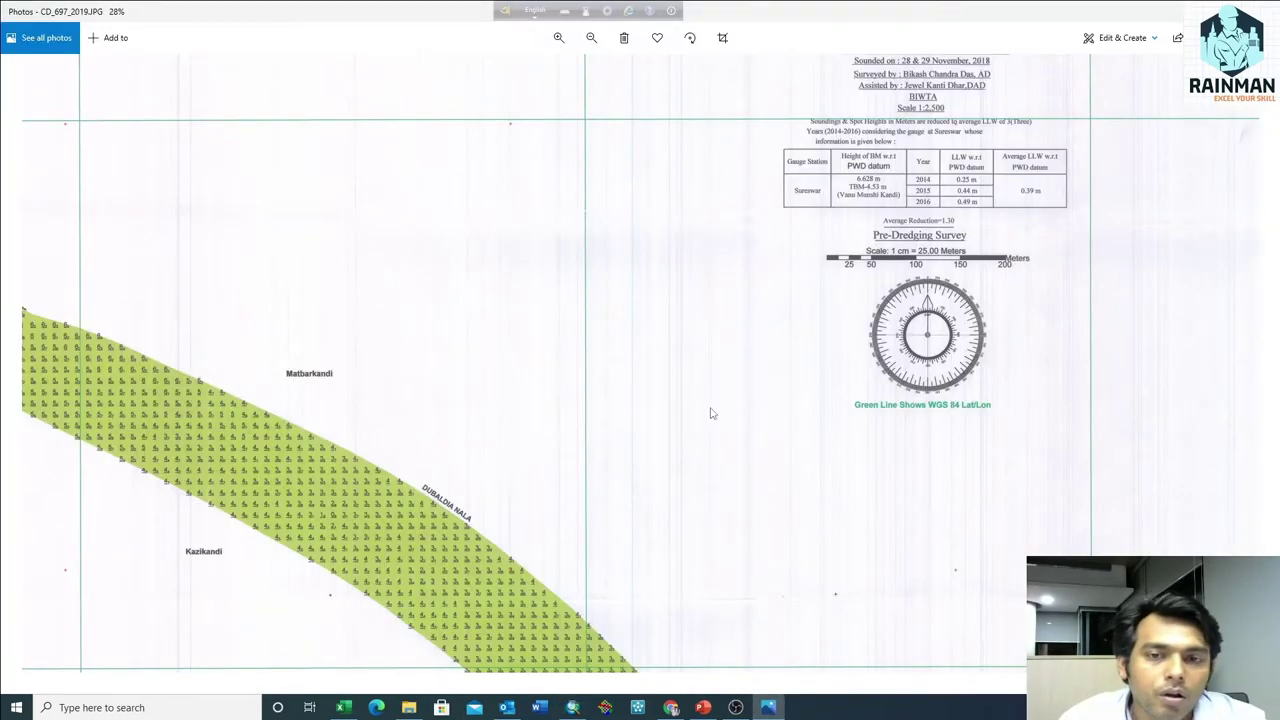
pyautogui.scroll(-3, 711, 413)
pyautogui.scroll(-2, 711, 413)
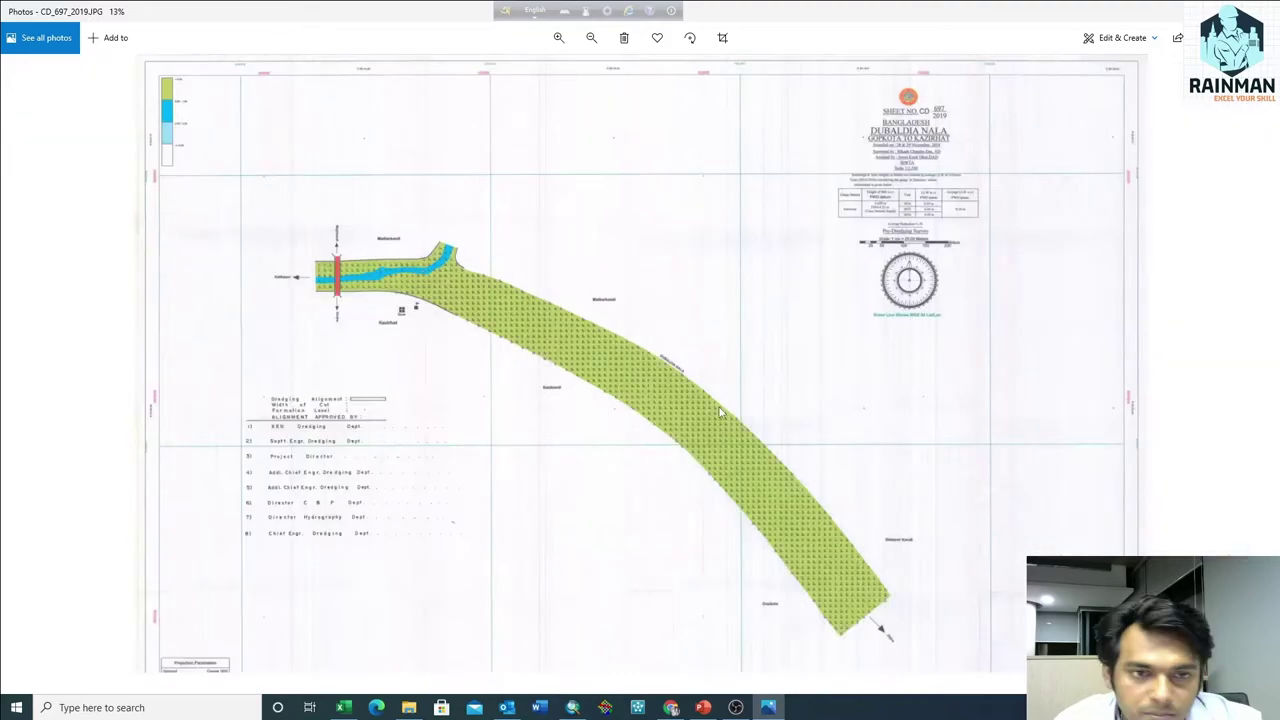
pyautogui.scroll(-1, 715, 413)
pyautogui.scroll(-1, 719, 412)
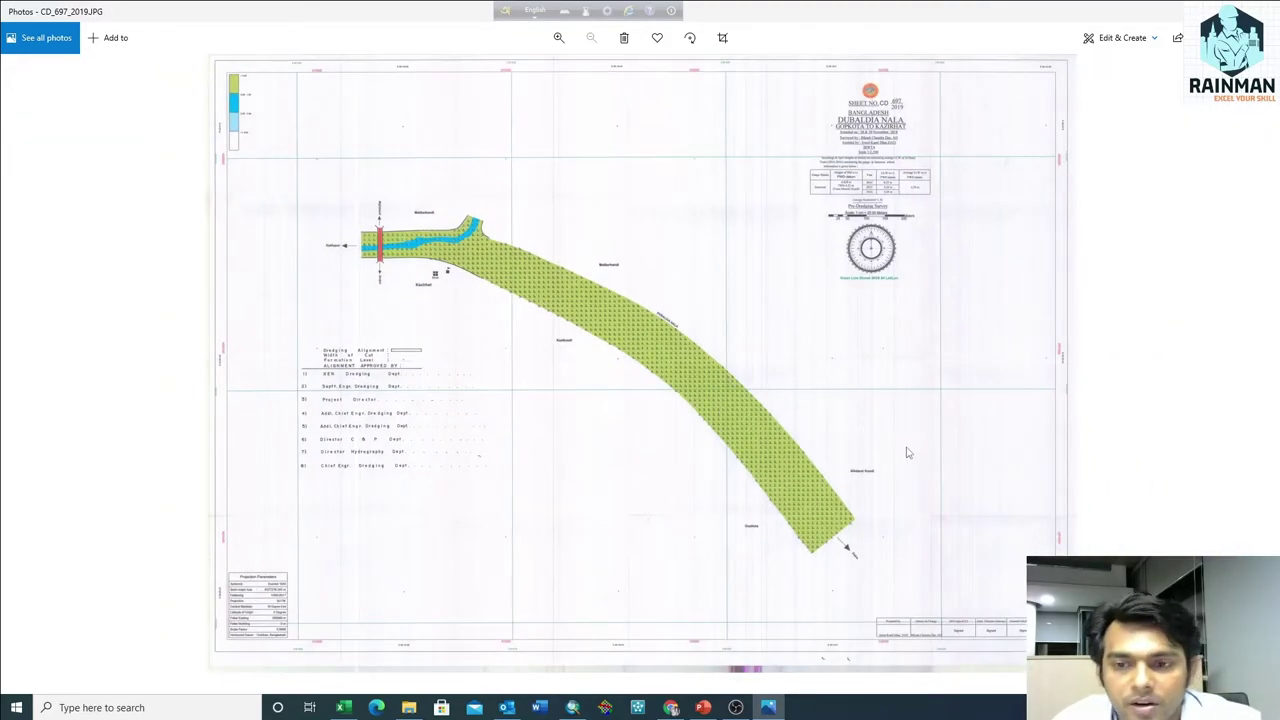
pyautogui.scroll(1, 906, 457)
pyautogui.scroll(2, 906, 457)
pyautogui.scroll(1, 906, 457)
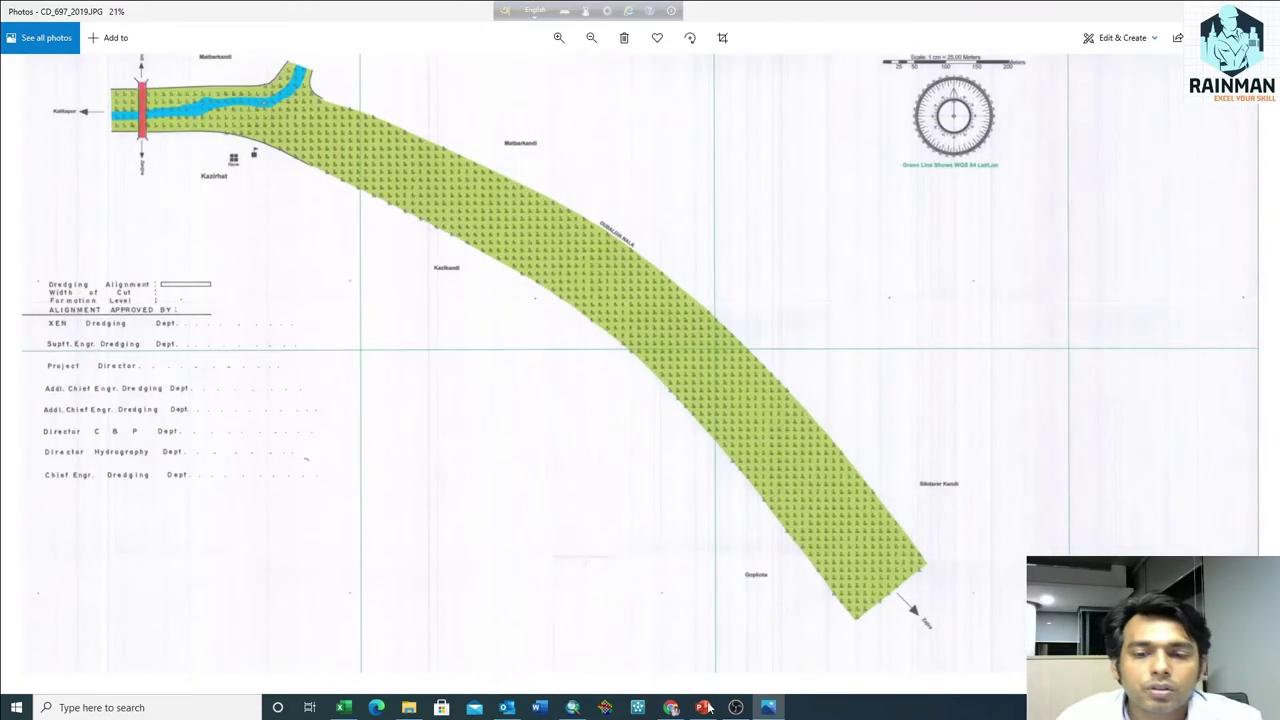
pyautogui.scroll(1, 906, 457)
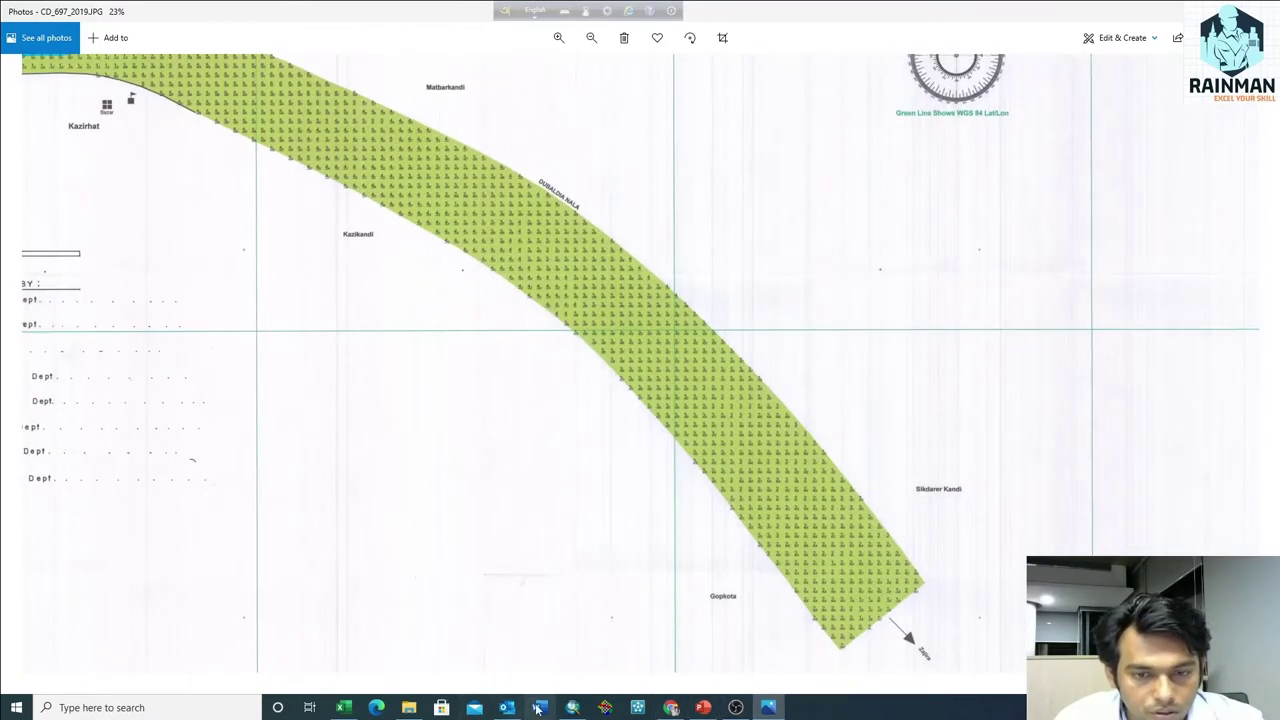
pyautogui.click(573, 707)
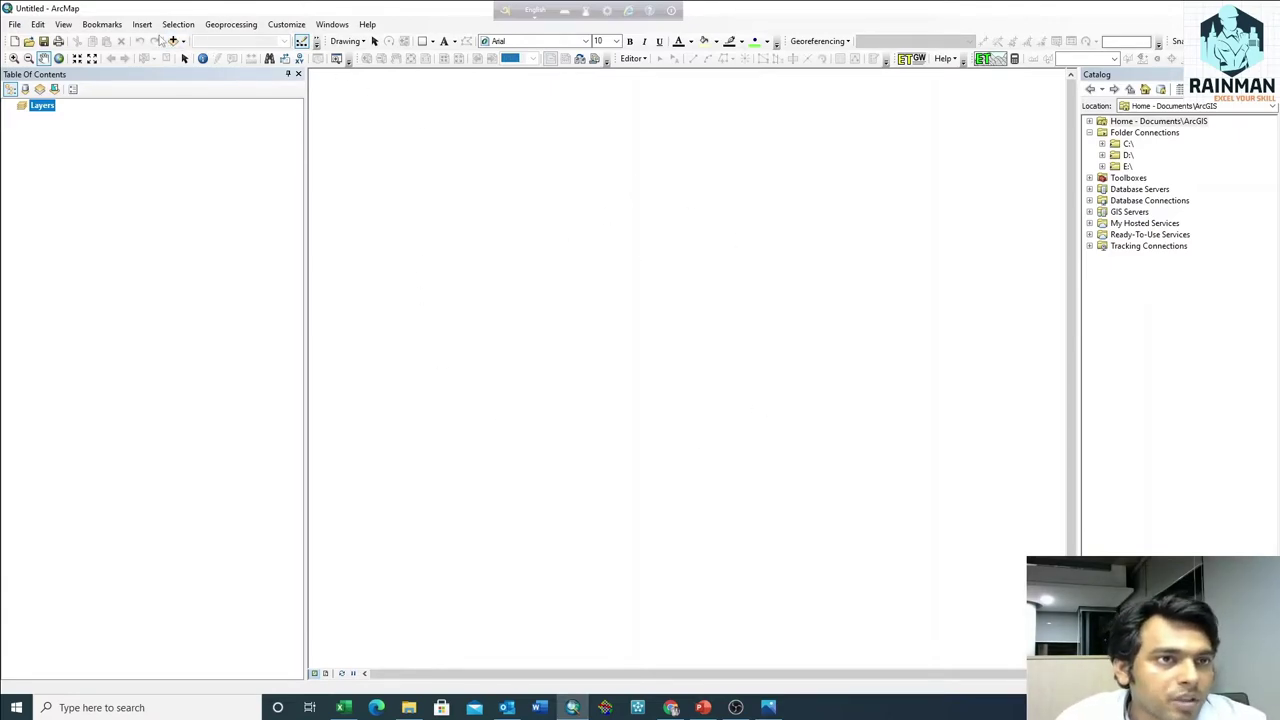
# Step: Set the data frame's coordinate system to the BUTM_D_Gulshan favorite and apply it
pyautogui.click(63, 24)
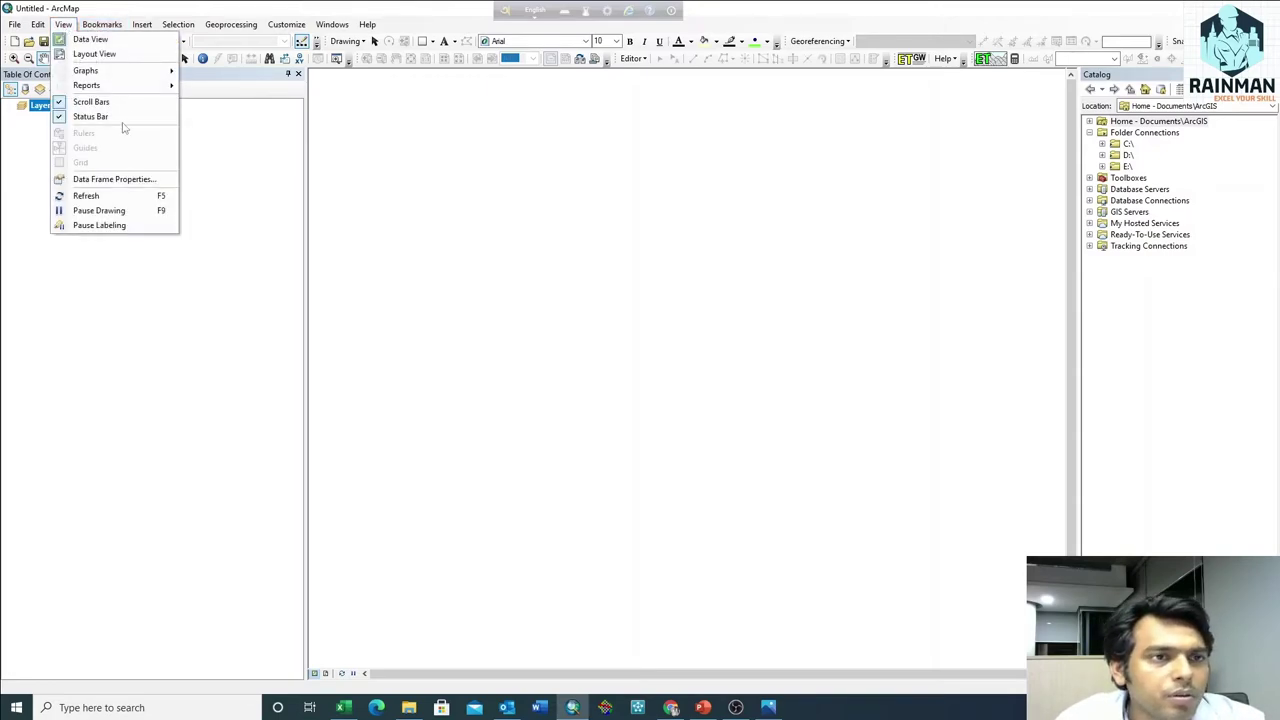
pyautogui.click(115, 180)
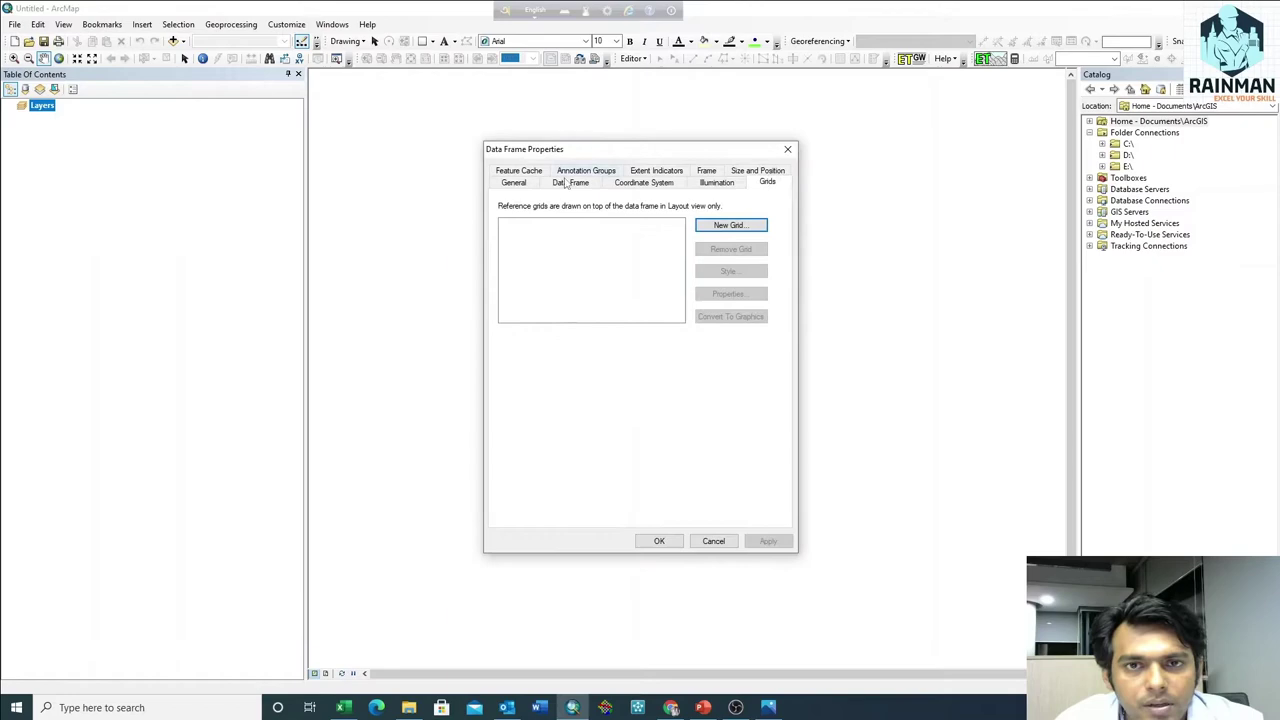
pyautogui.click(659, 184)
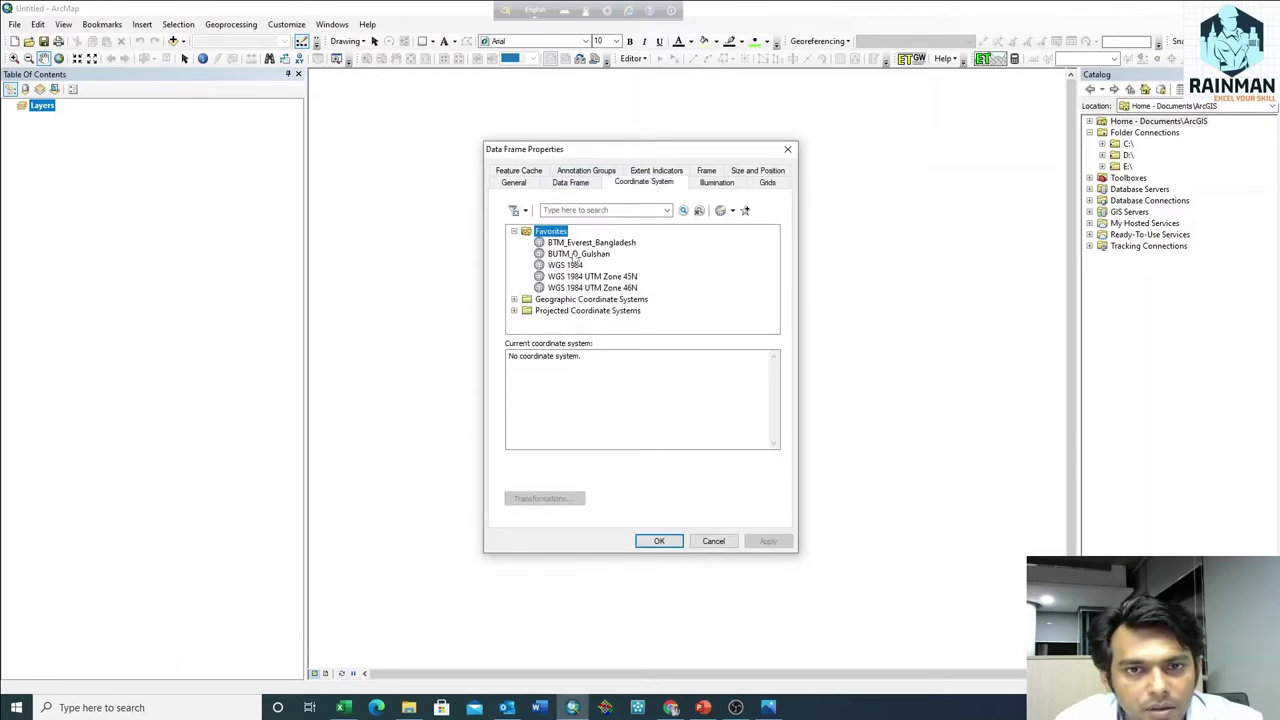
pyautogui.click(578, 254)
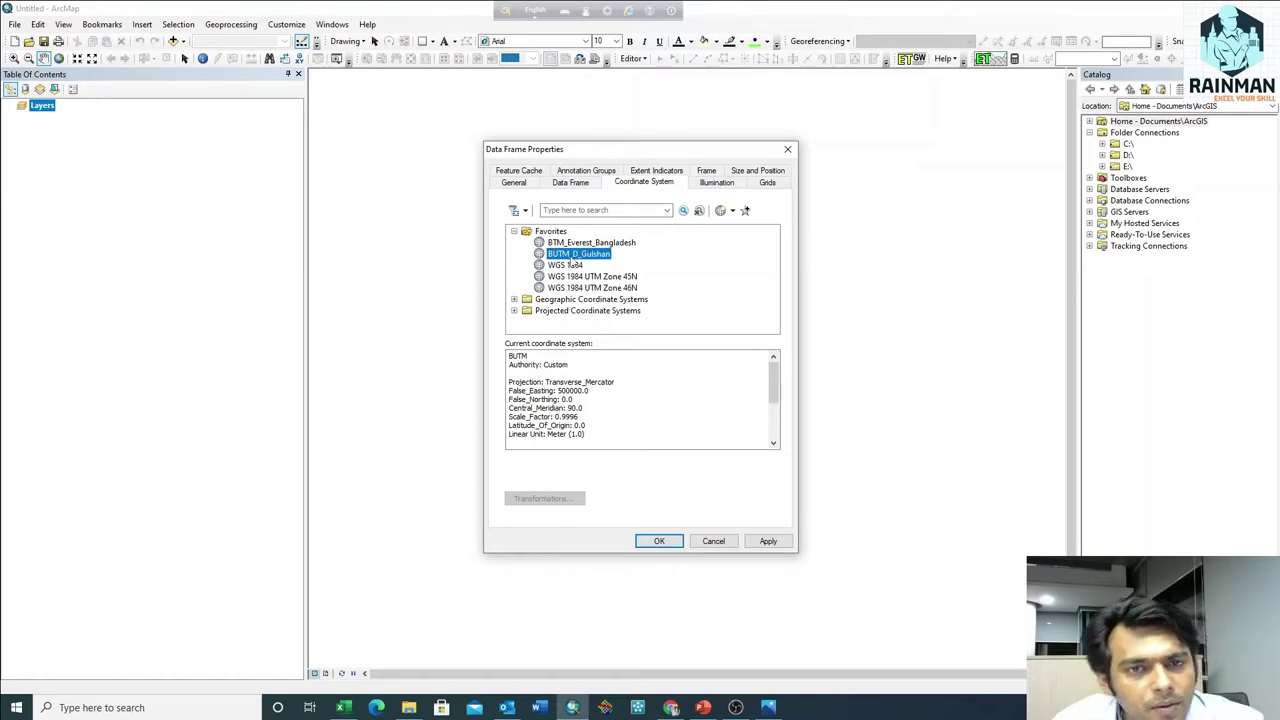
pyautogui.click(767, 541)
pyautogui.click(657, 541)
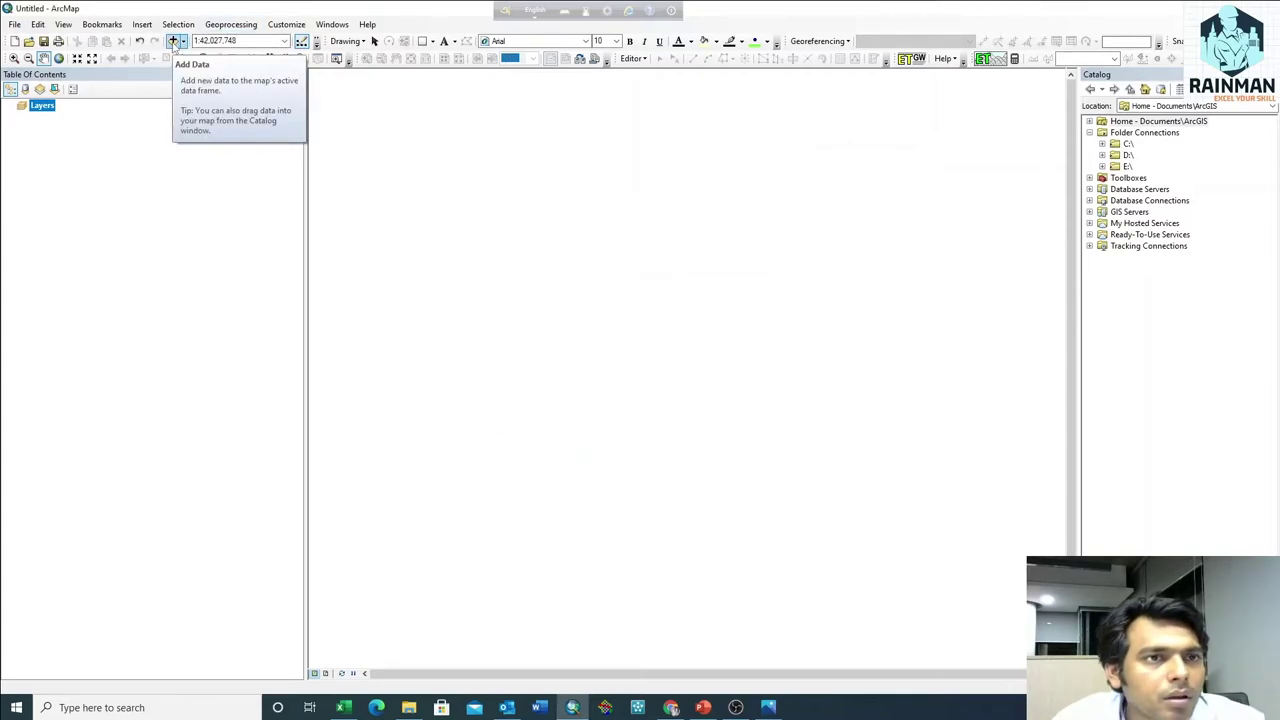
# Step: Start Add Data and browse from the D:\ and E:\ drives into the Personal folder
pyautogui.click(173, 41)
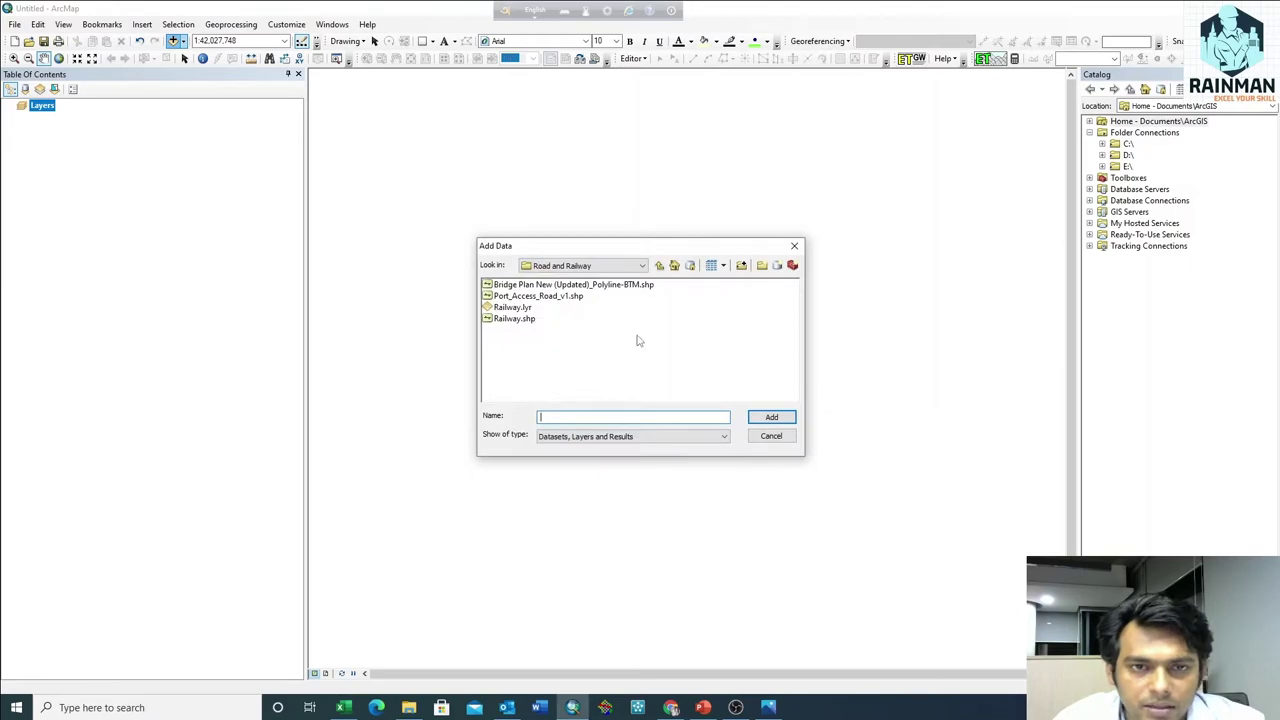
pyautogui.click(641, 266)
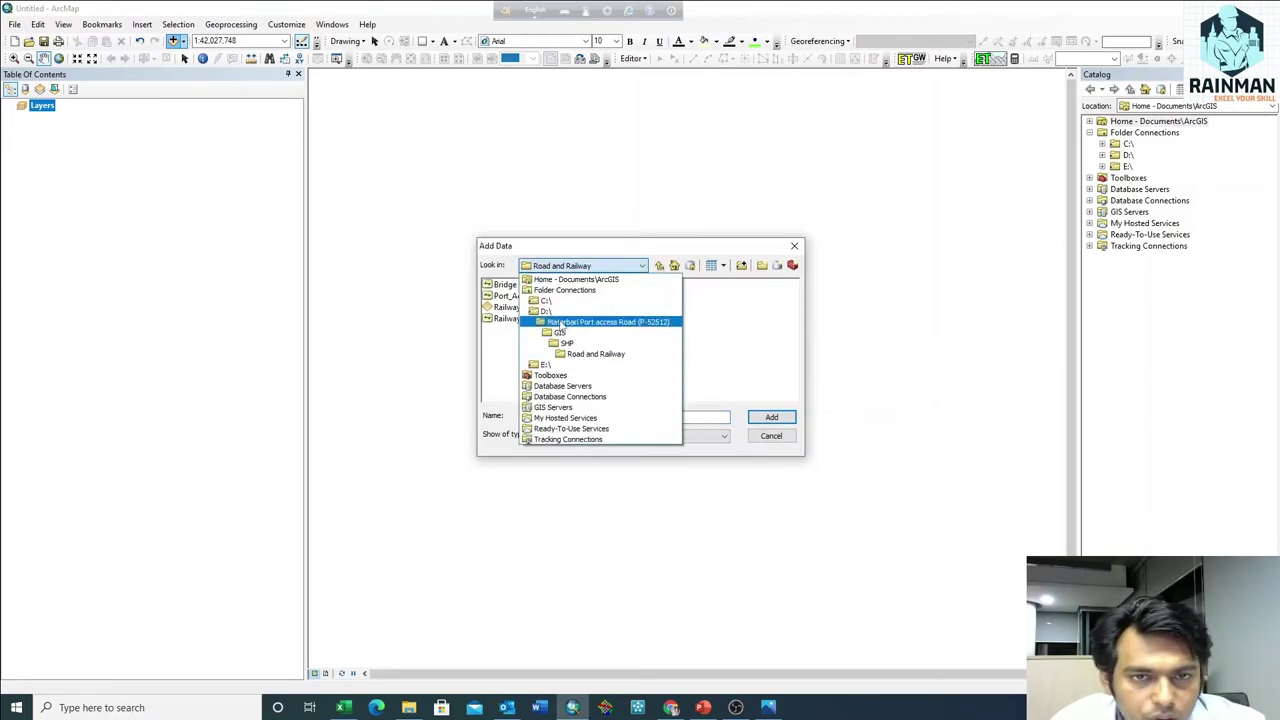
pyautogui.click(546, 311)
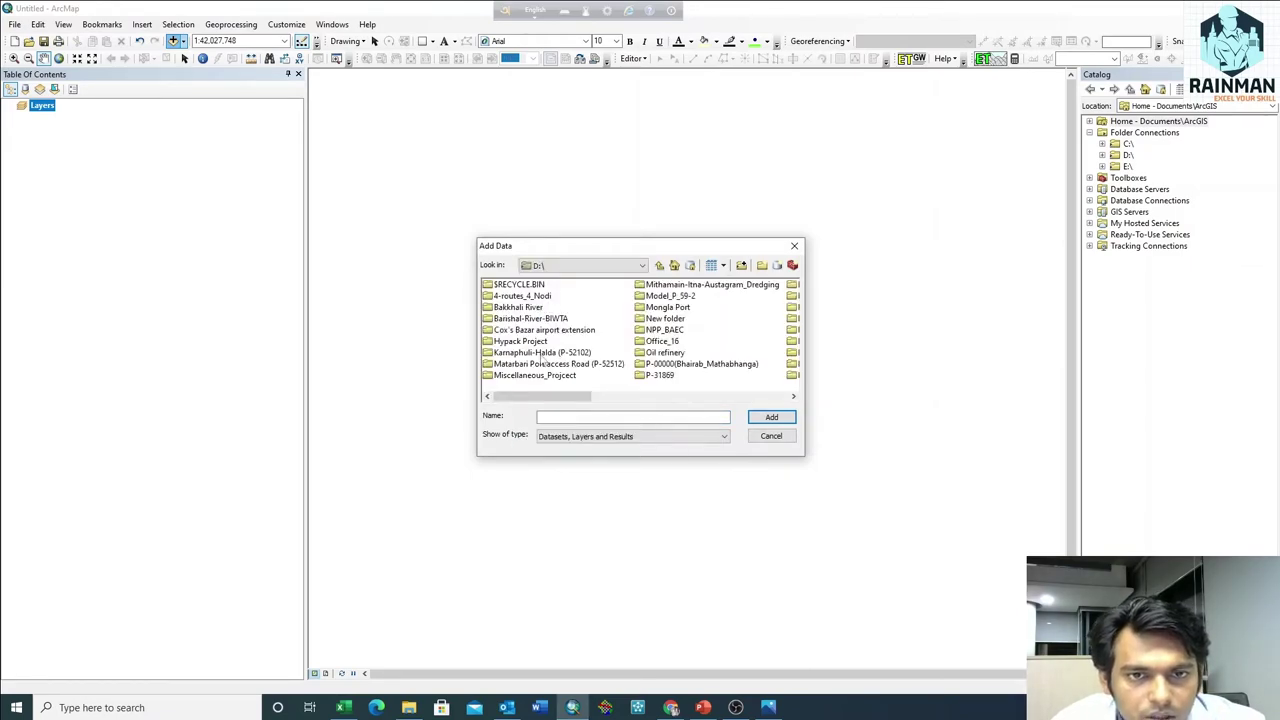
pyautogui.click(641, 265)
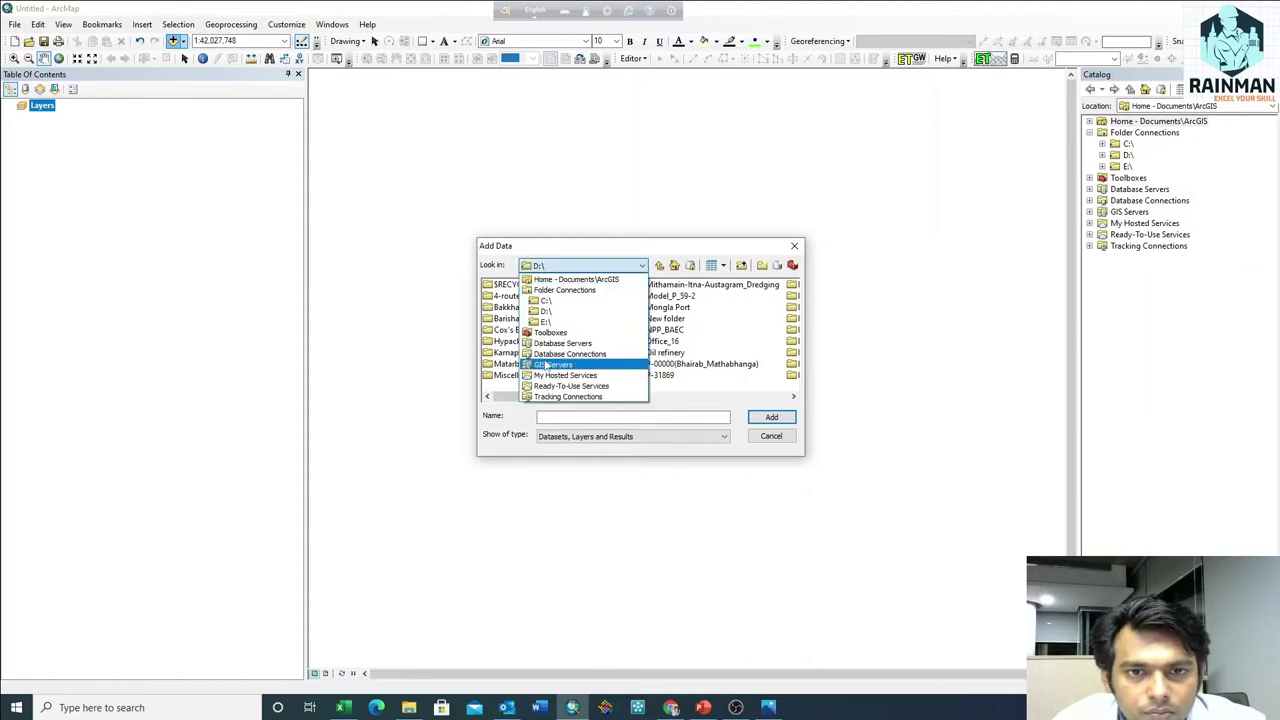
pyautogui.click(560, 323)
pyautogui.doubleClick(518, 307)
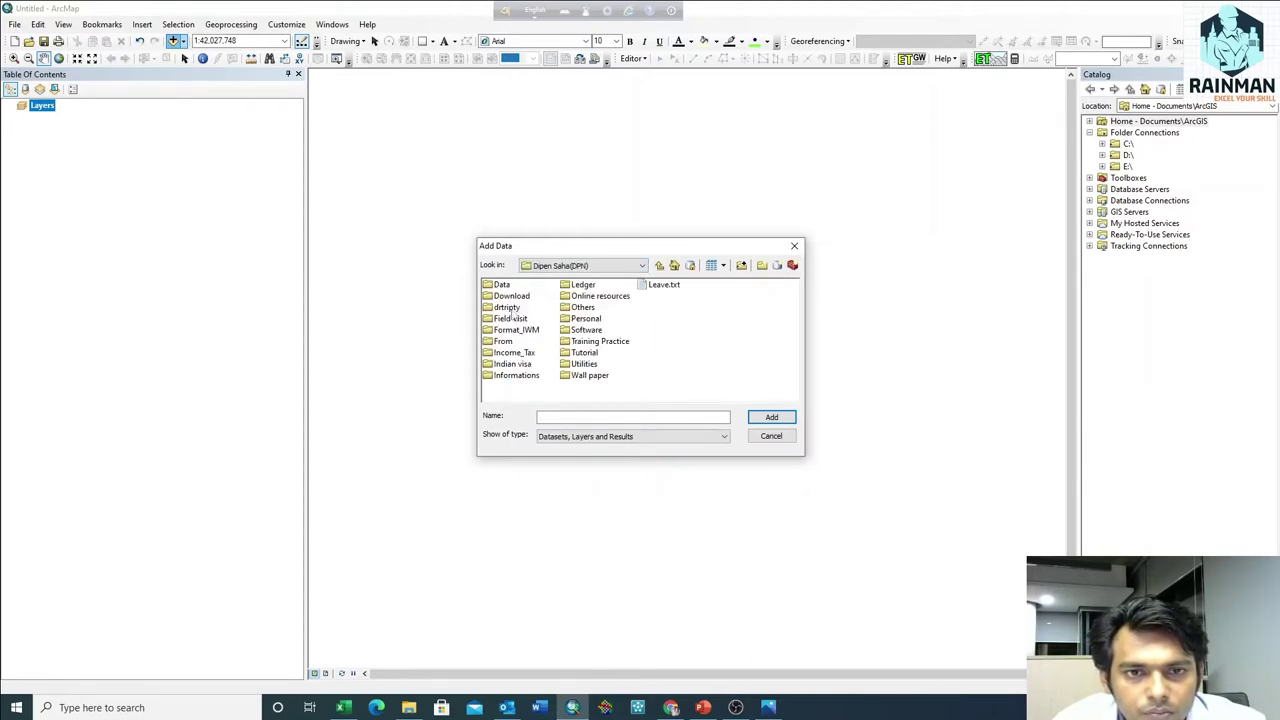
pyautogui.doubleClick(583, 319)
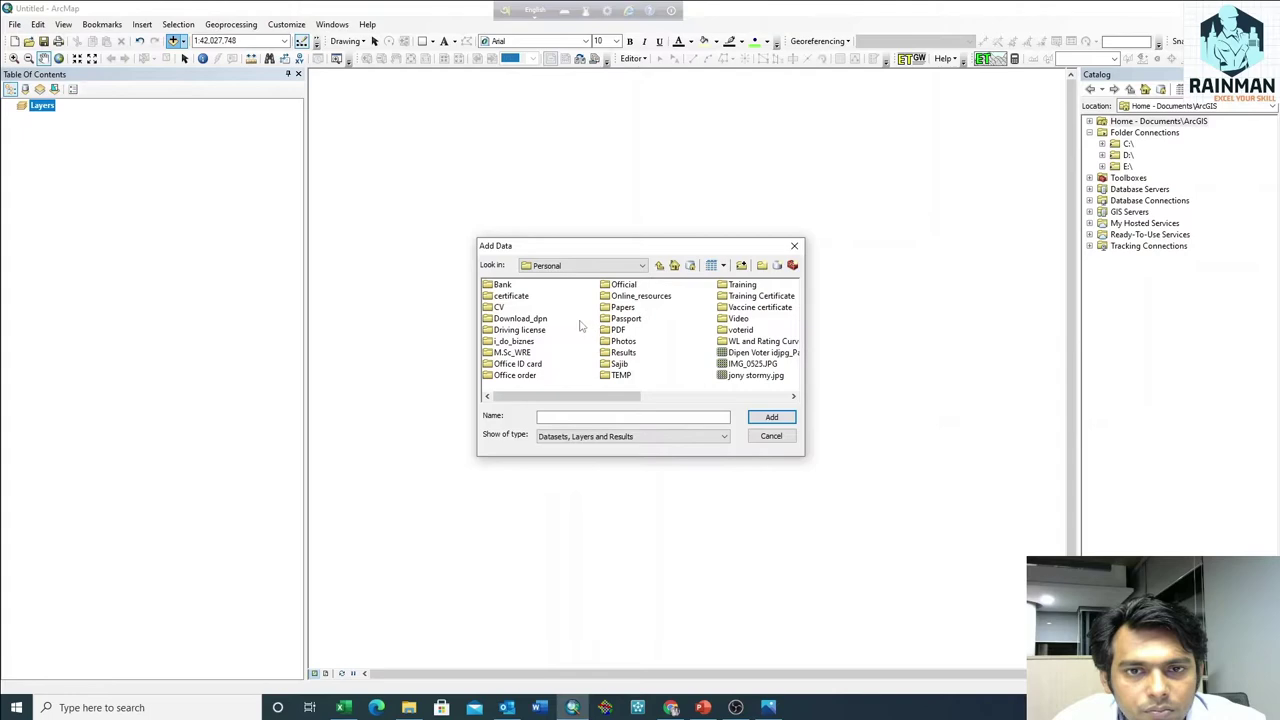
pyautogui.click(619, 330)
# Step: Go through i_do_biznes > Rainman > Tutorial > Georeferencing in ArcGIS and add CD_697_2019.JPG
pyautogui.press('i')
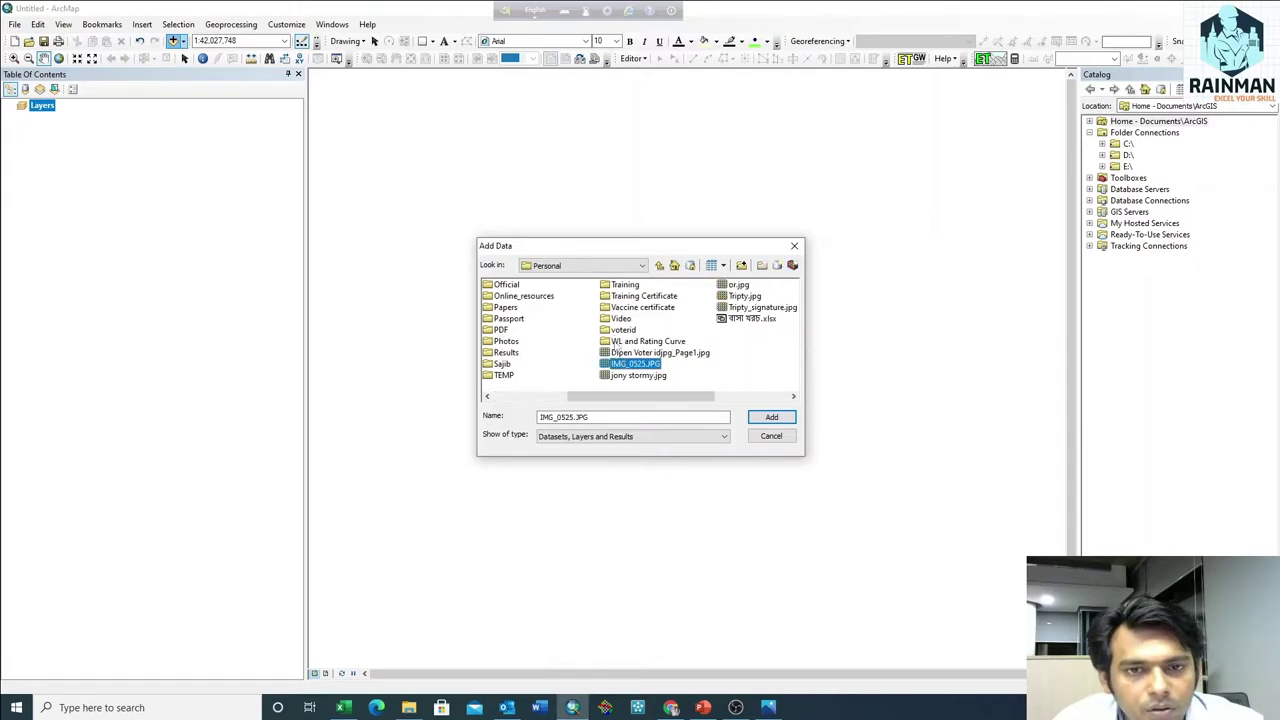
pyautogui.press('i')
pyautogui.doubleClick(533, 344)
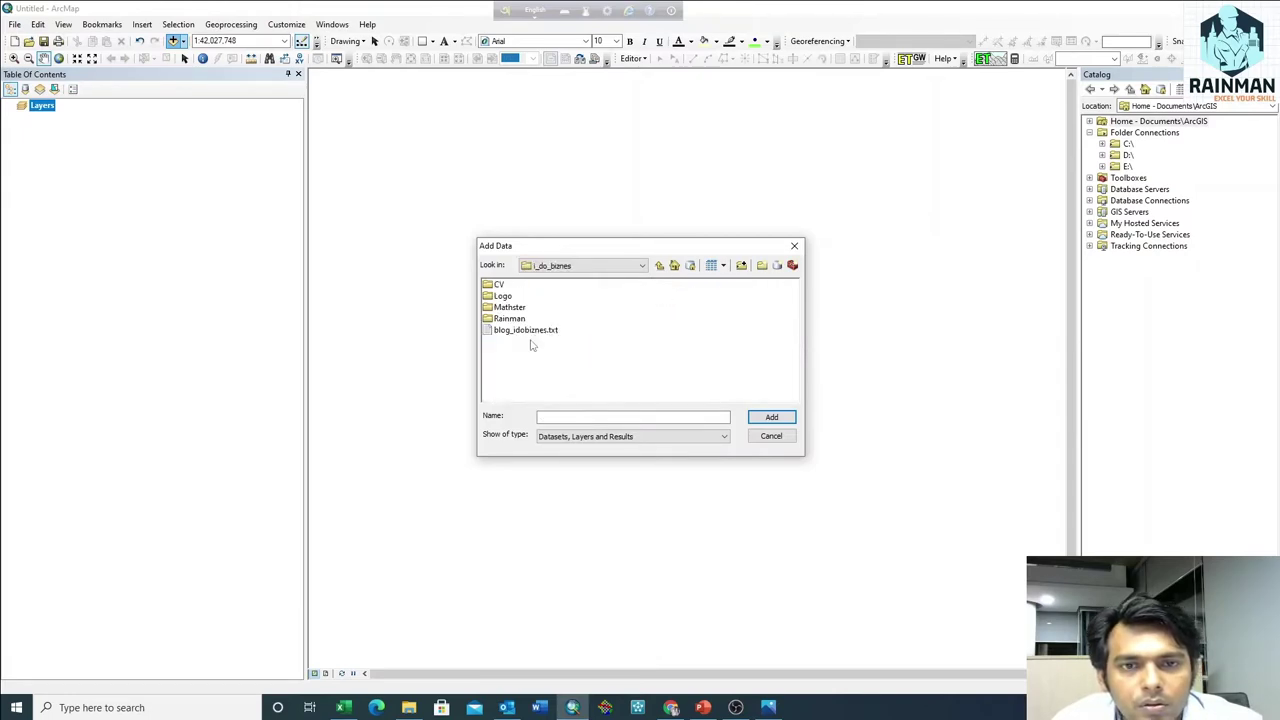
pyautogui.doubleClick(510, 318)
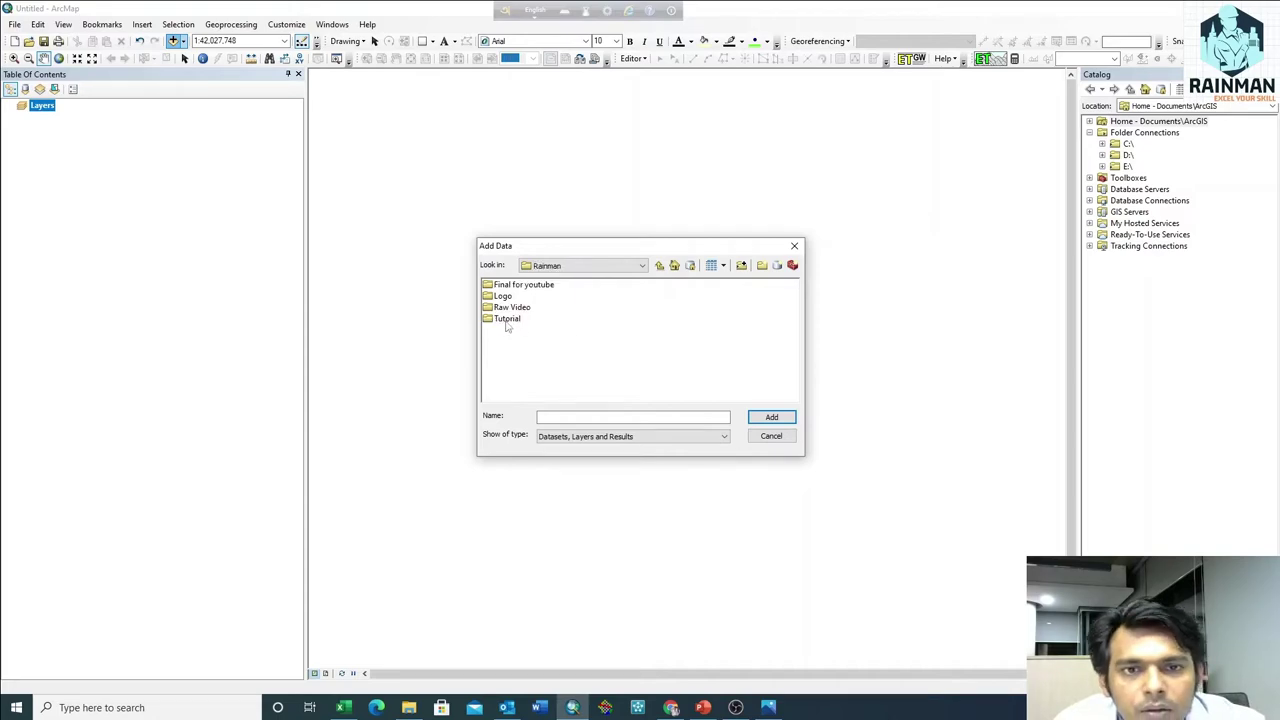
pyautogui.doubleClick(508, 320)
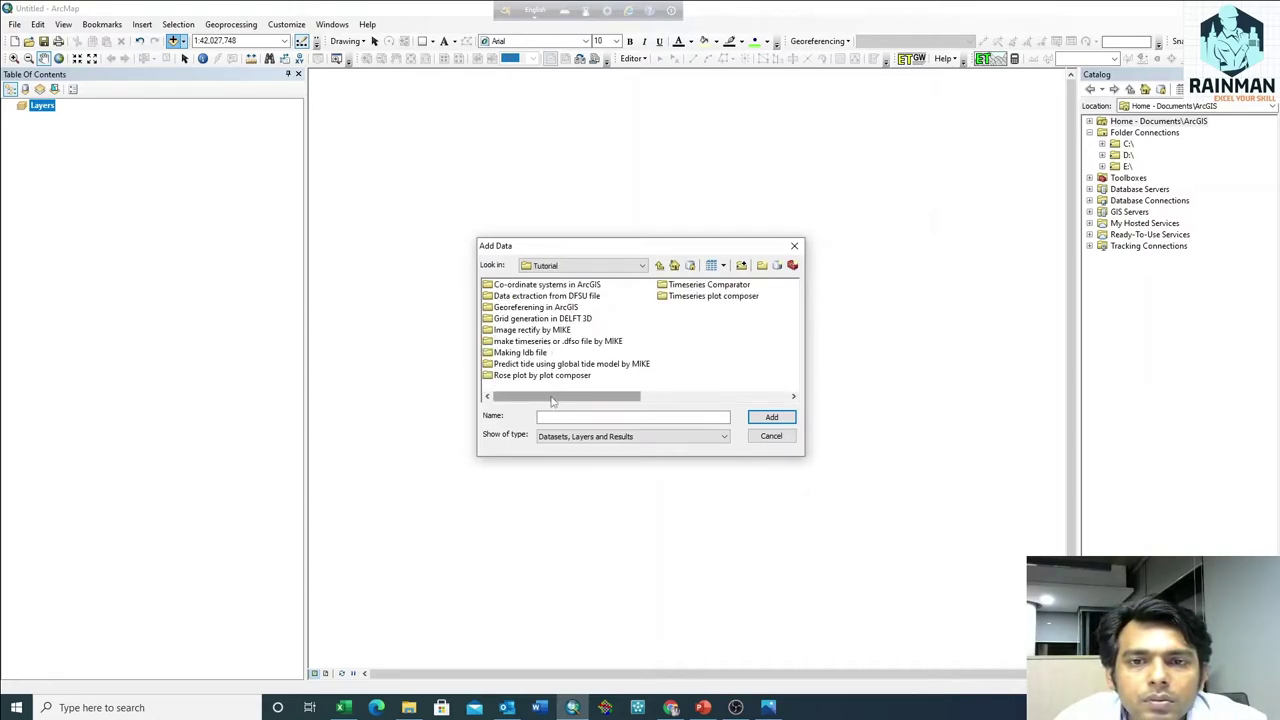
pyautogui.doubleClick(550, 309)
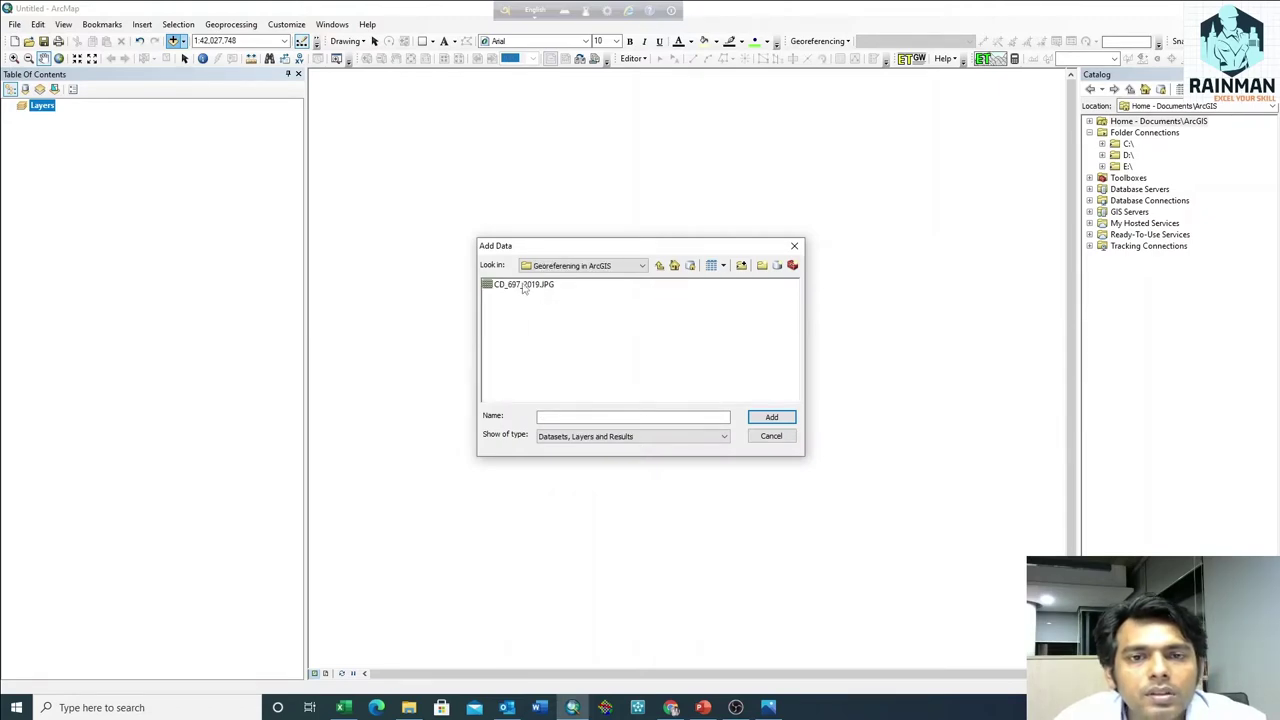
pyautogui.click(523, 285)
pyautogui.click(773, 418)
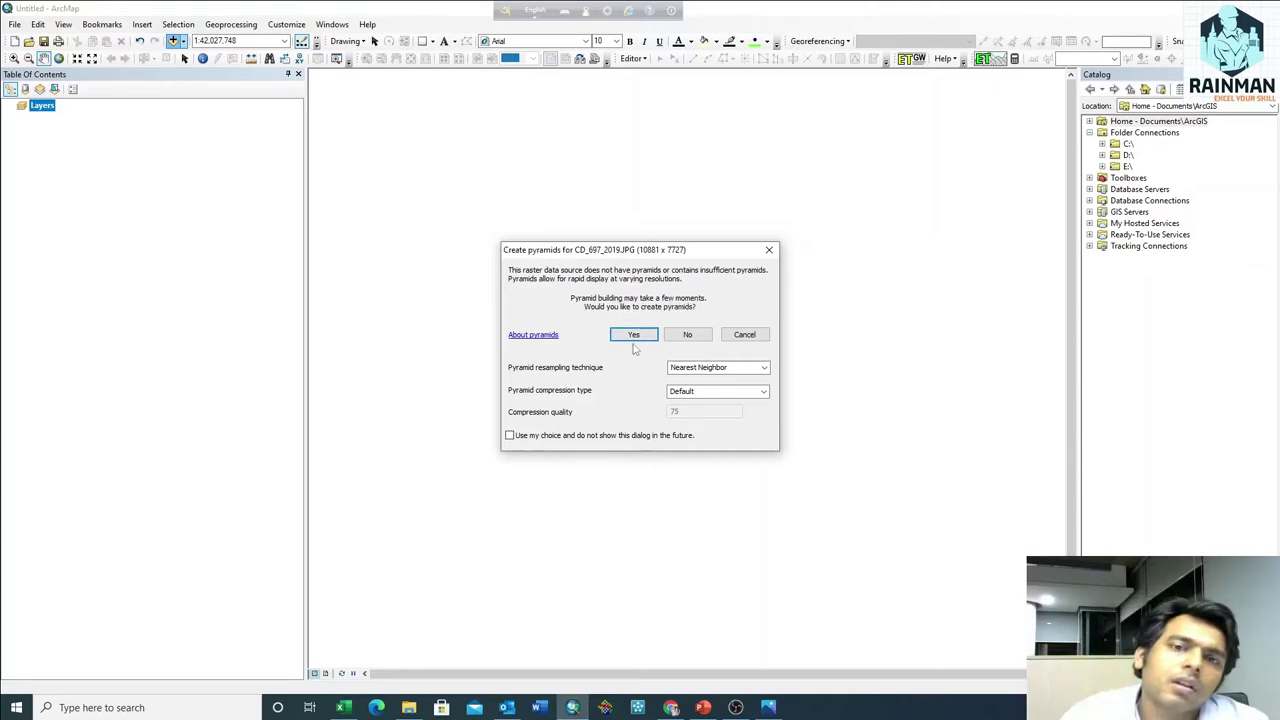
# Step: Build pyramids for CD_697_2019.JPG and dismiss the Unknown Spatial Reference warning
pyautogui.click(634, 345)
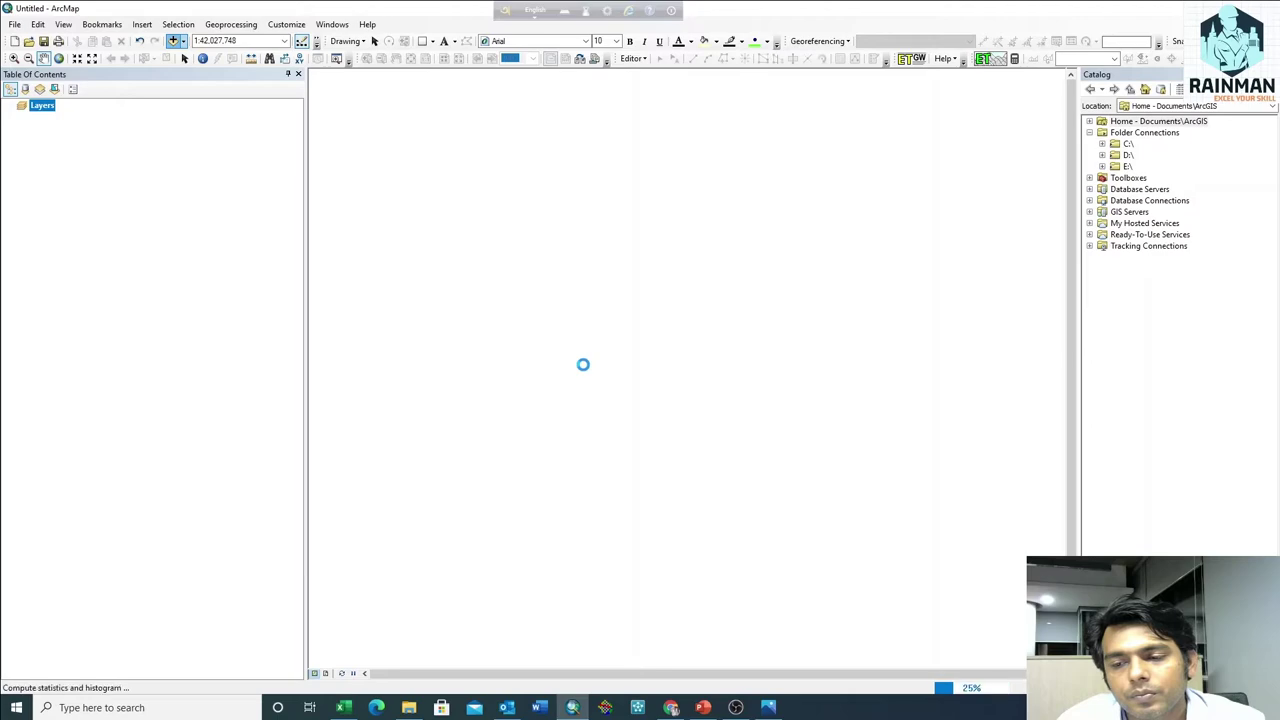
pyautogui.click(735, 411)
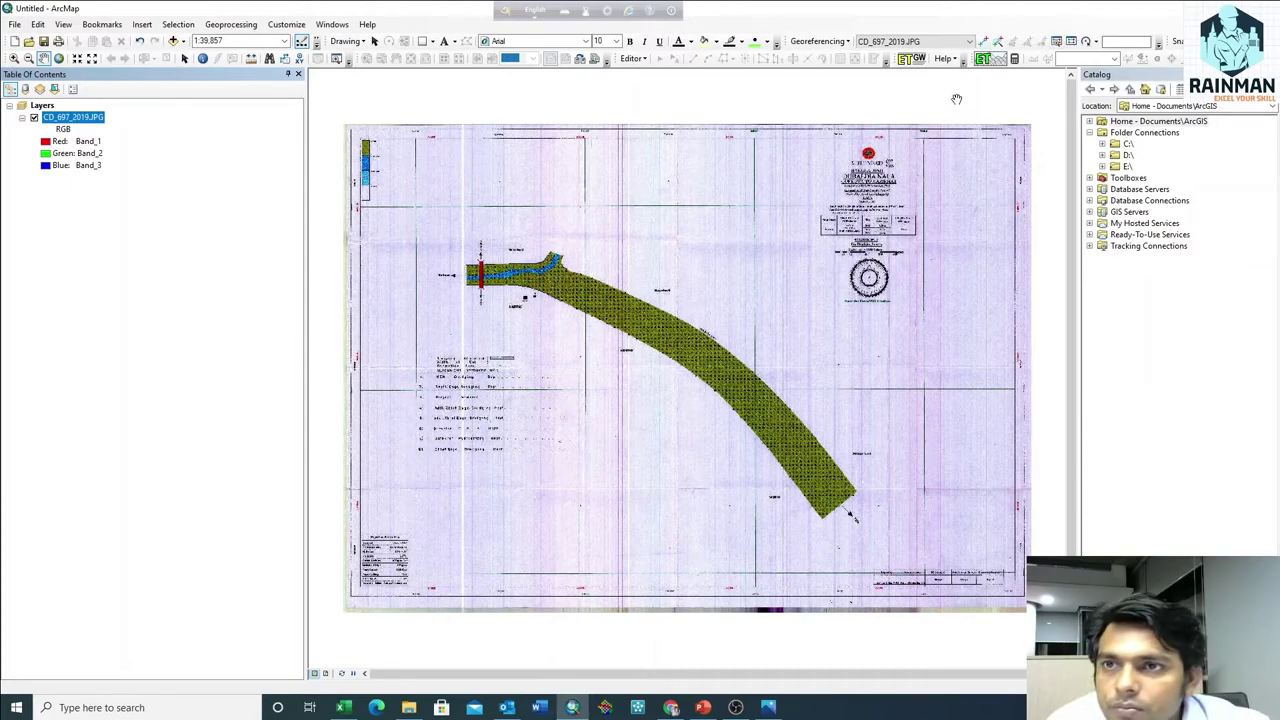
# Step: With Add Control Points, zoom to the red cross below the green grid line and click it
pyautogui.click(983, 41)
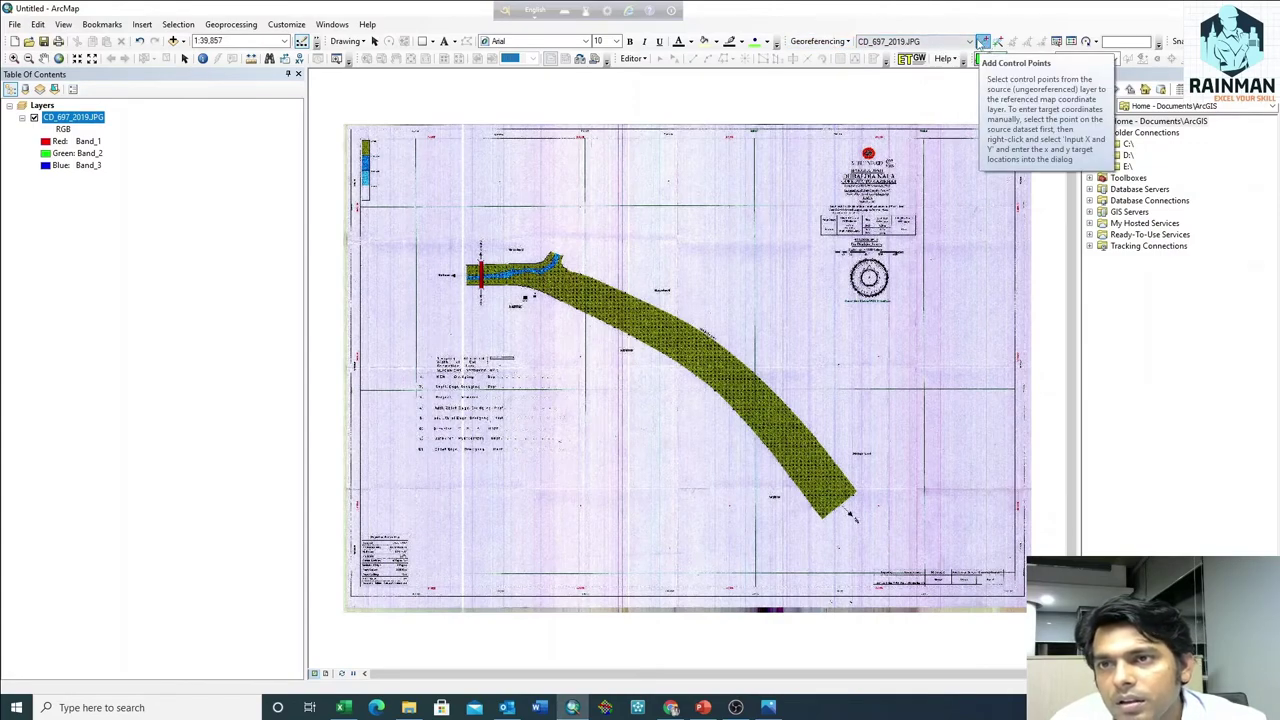
pyautogui.click(984, 42)
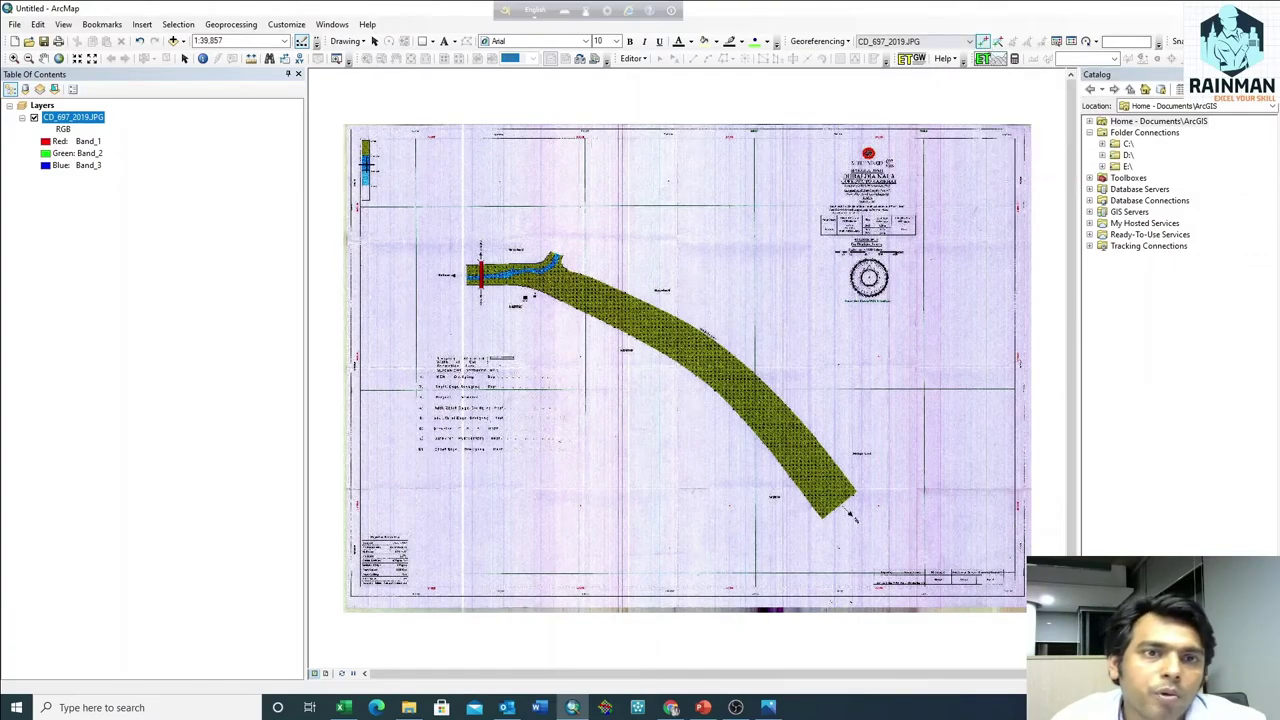
pyautogui.scroll(2, 372, 163)
pyautogui.scroll(2, 372, 163)
pyautogui.scroll(2, 372, 163)
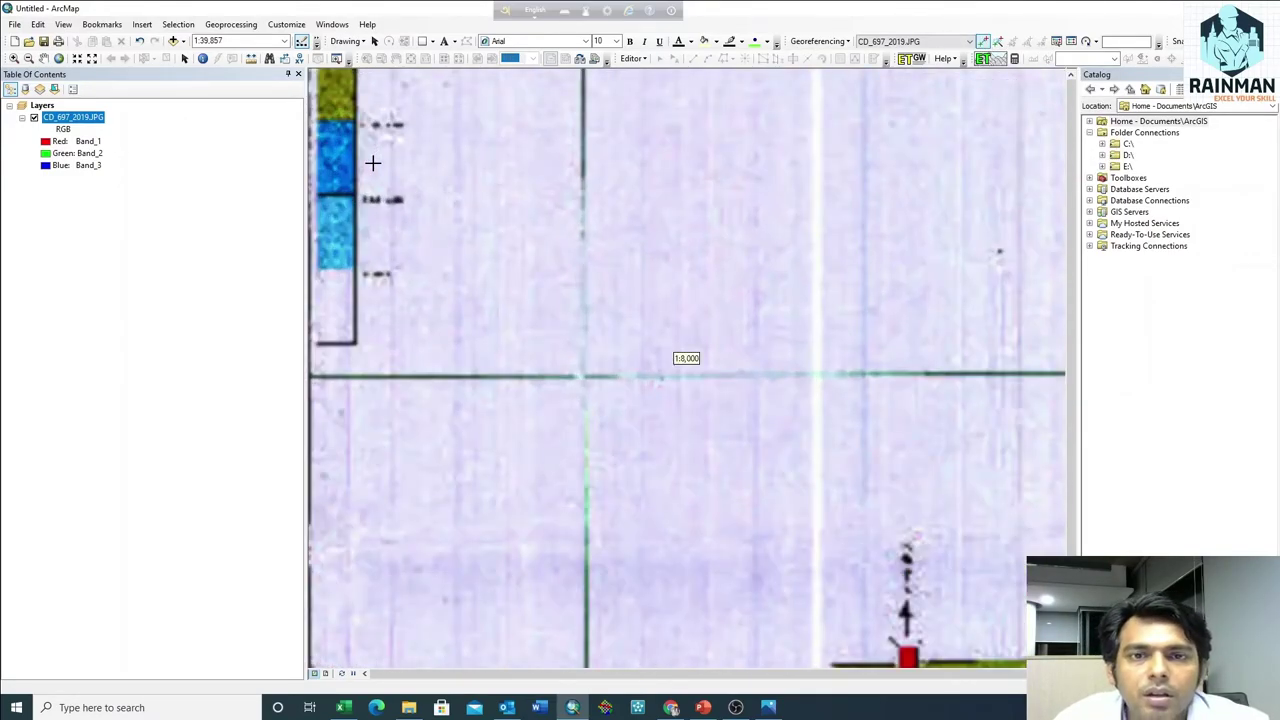
pyautogui.scroll(-1, 797, 443)
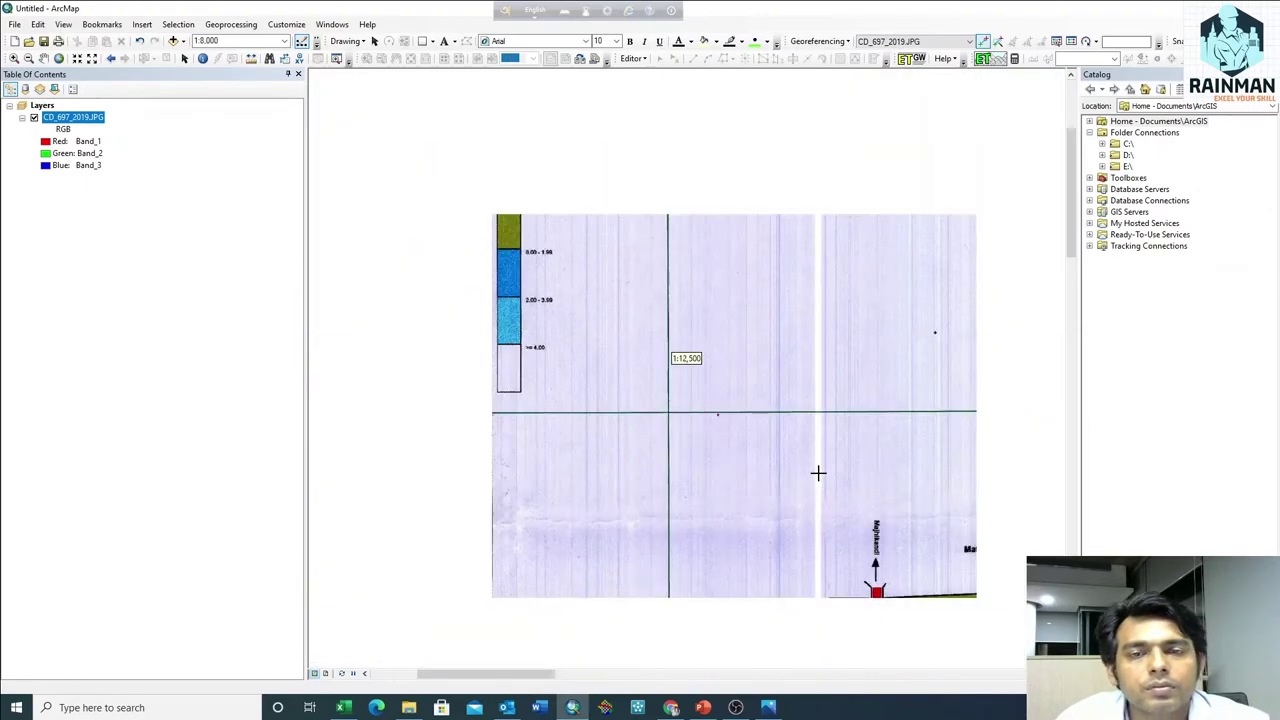
pyautogui.scroll(-1, 721, 467)
pyautogui.scroll(2, 721, 467)
pyautogui.scroll(2, 700, 420)
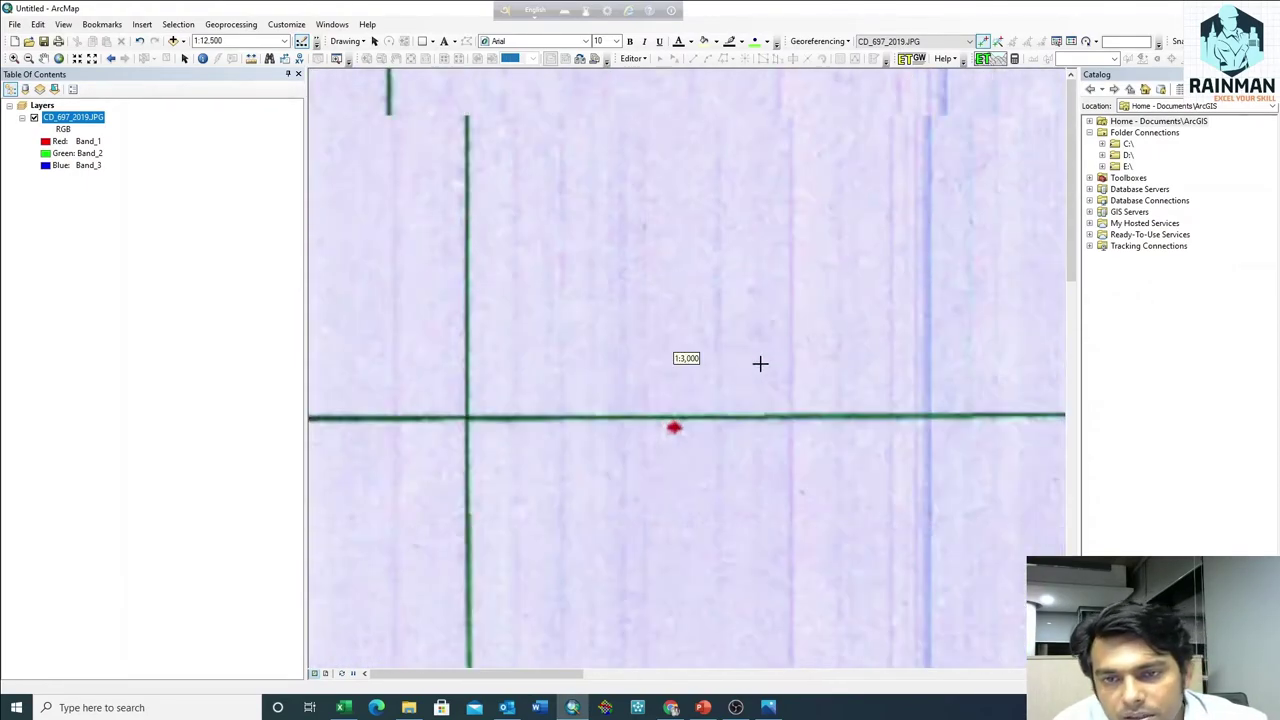
pyautogui.scroll(2, 760, 363)
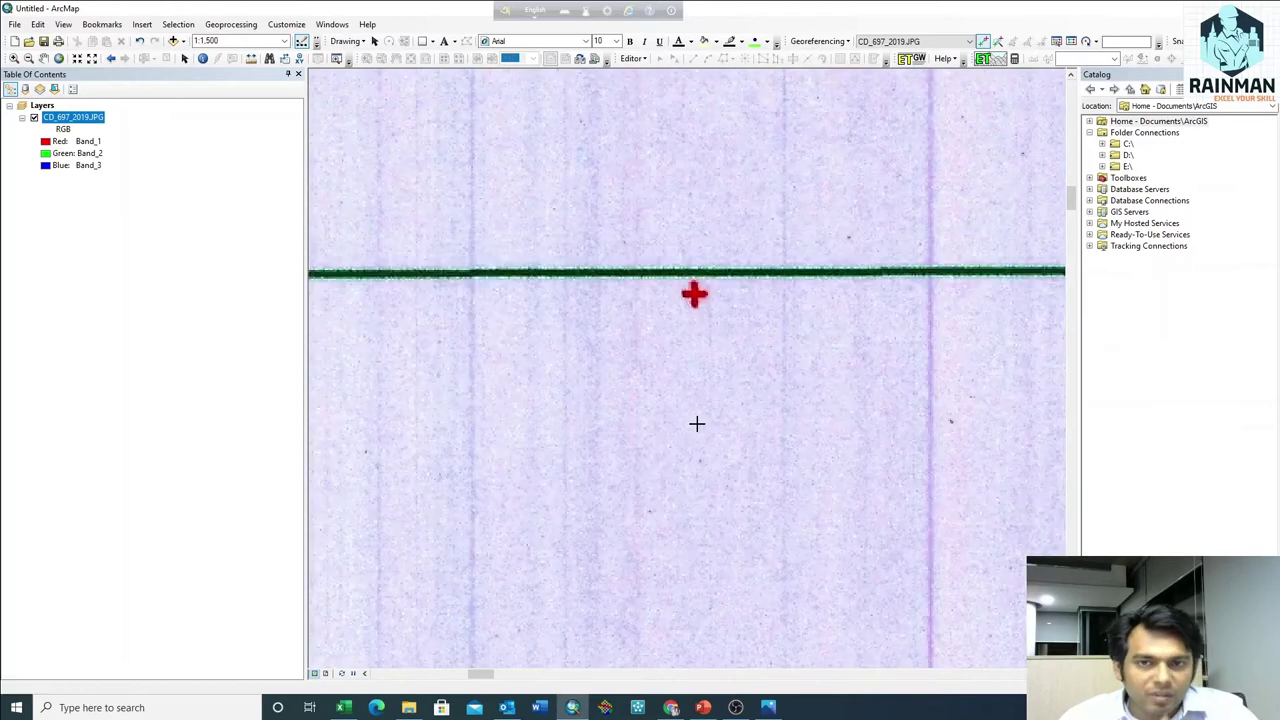
pyautogui.scroll(1, 700, 320)
pyautogui.click(693, 285)
# Step: Enter target coordinates X 531000, Y 2582000 for the first control point
pyautogui.rightClick(746, 327)
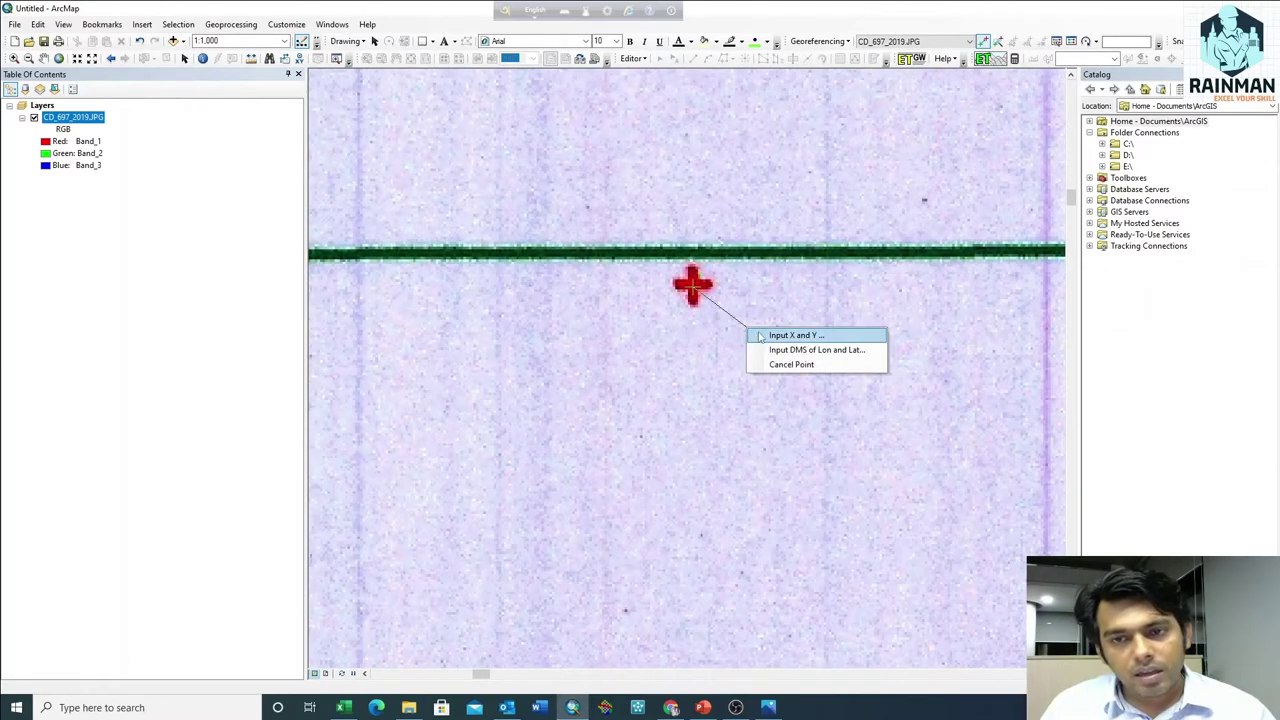
pyautogui.click(792, 336)
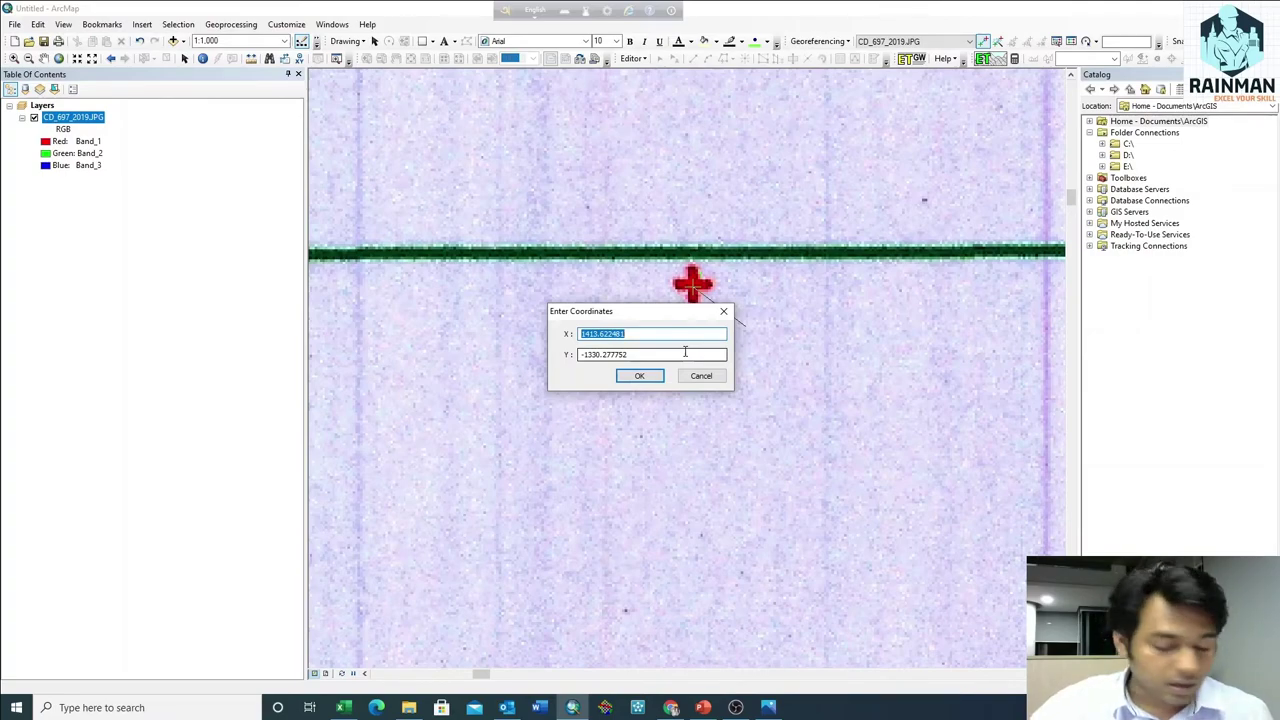
pyautogui.write('531')
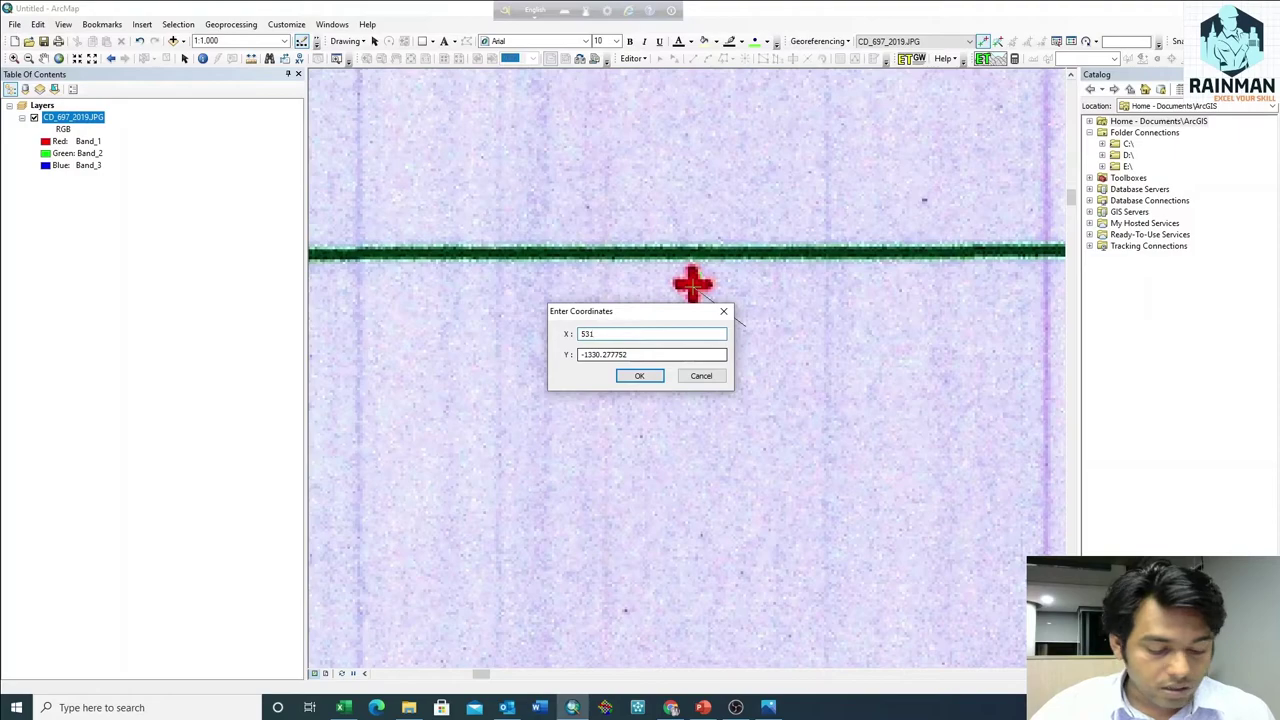
pyautogui.write('000')
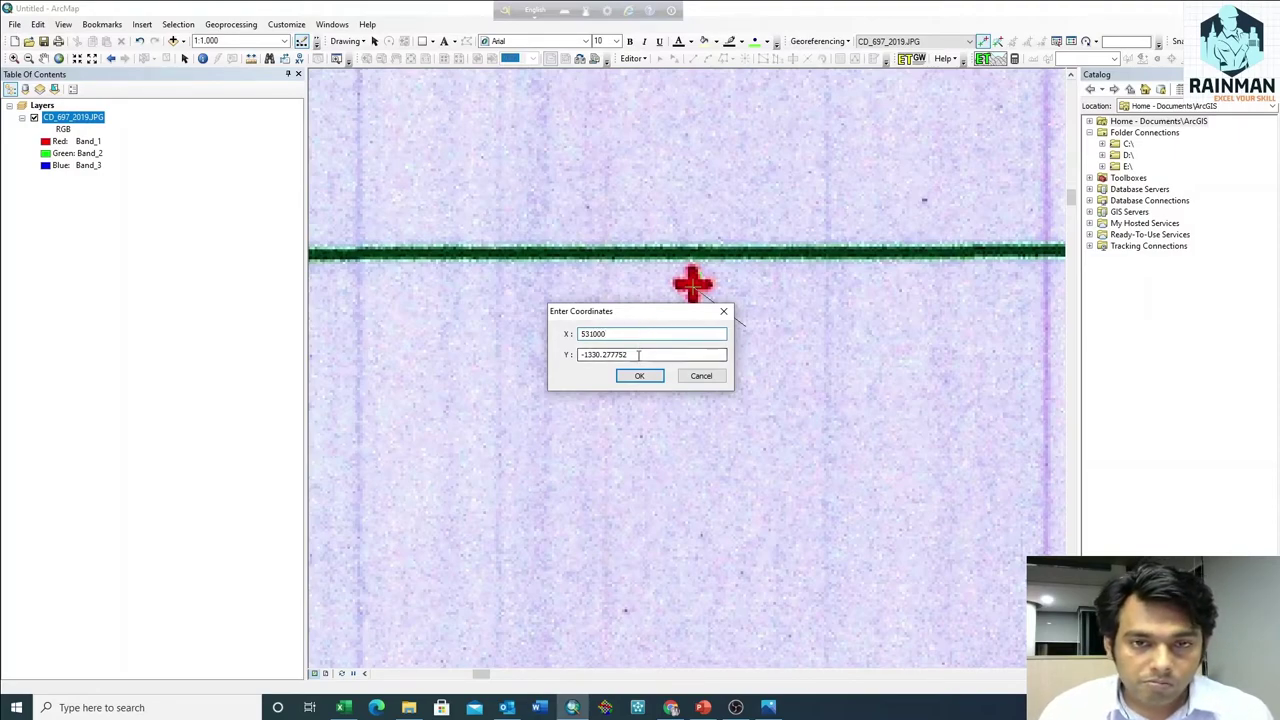
pyautogui.press('Tab')
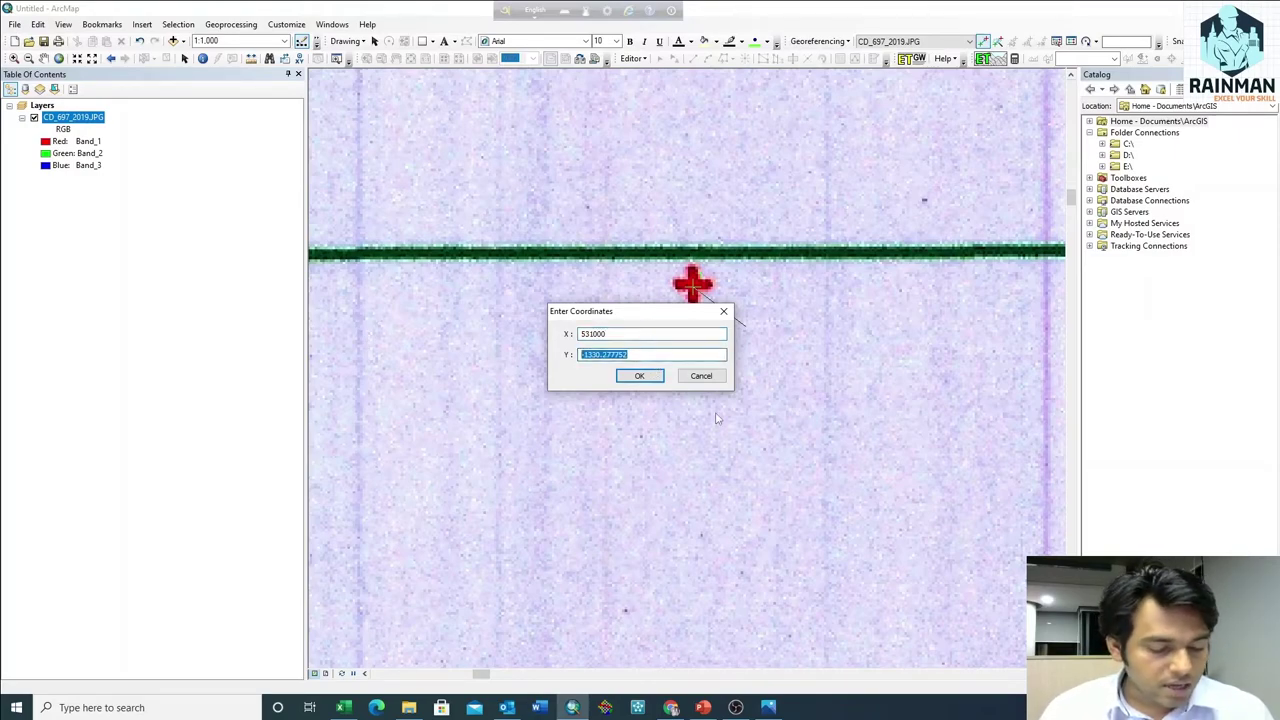
pyautogui.write('2582000')
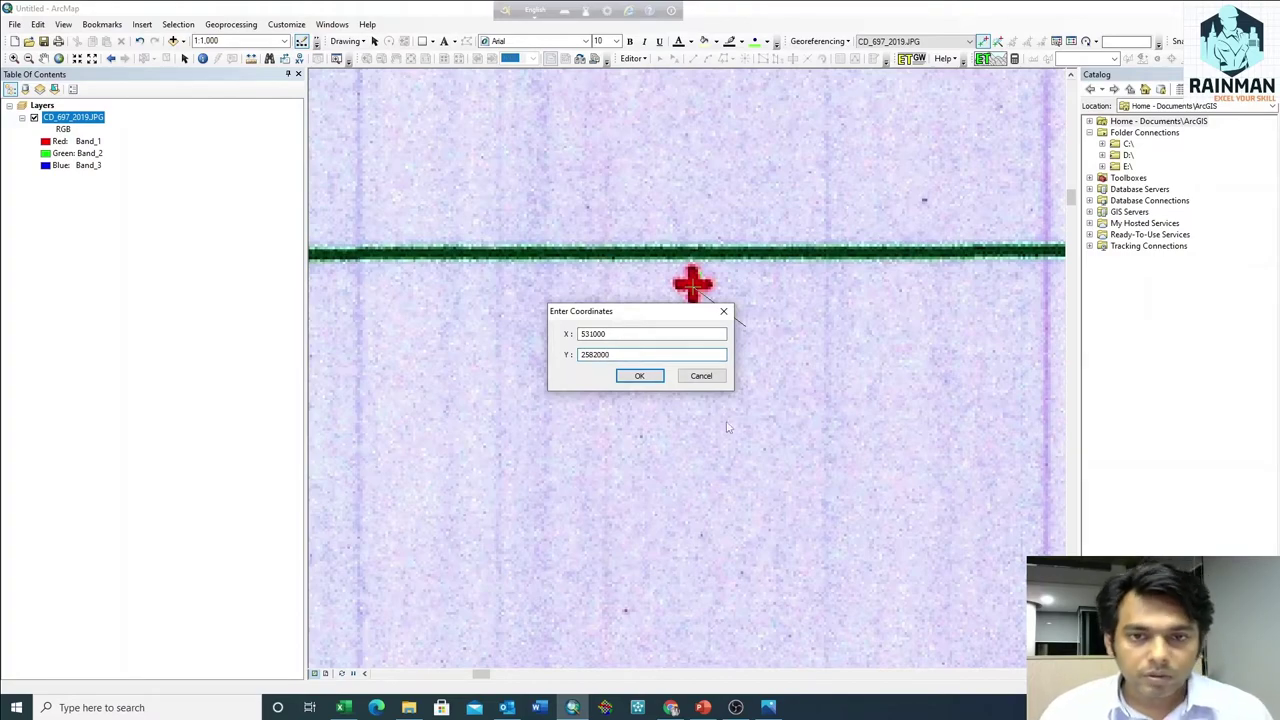
pyautogui.click(625, 374)
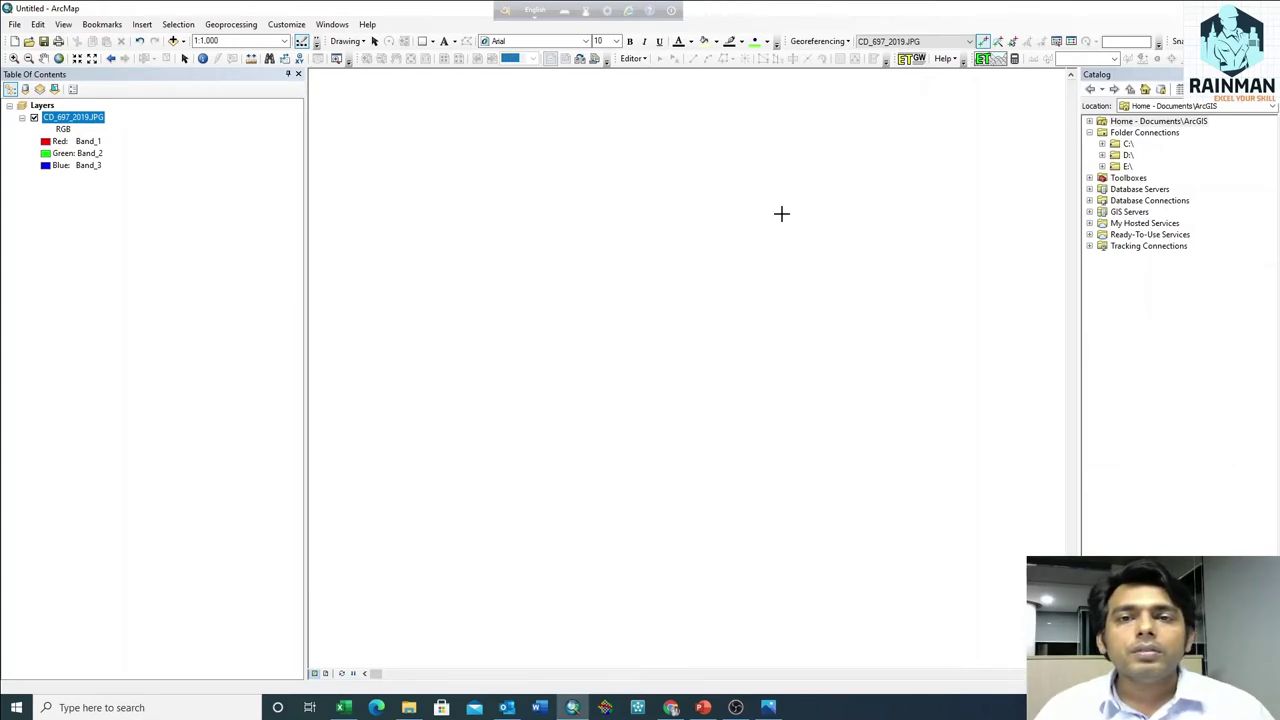
# Step: Zoom back to the full CD_697_2019.JPG layer from its Table of Contents menu
pyautogui.click(817, 42)
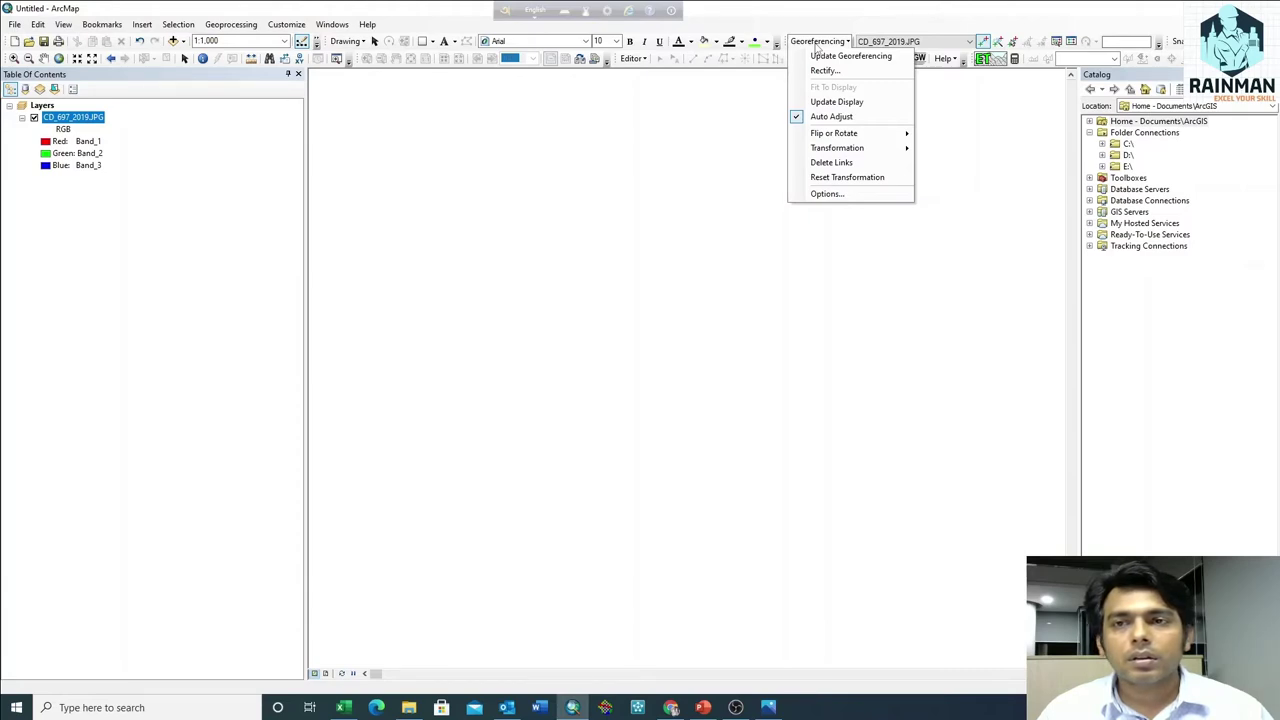
pyautogui.click(817, 42)
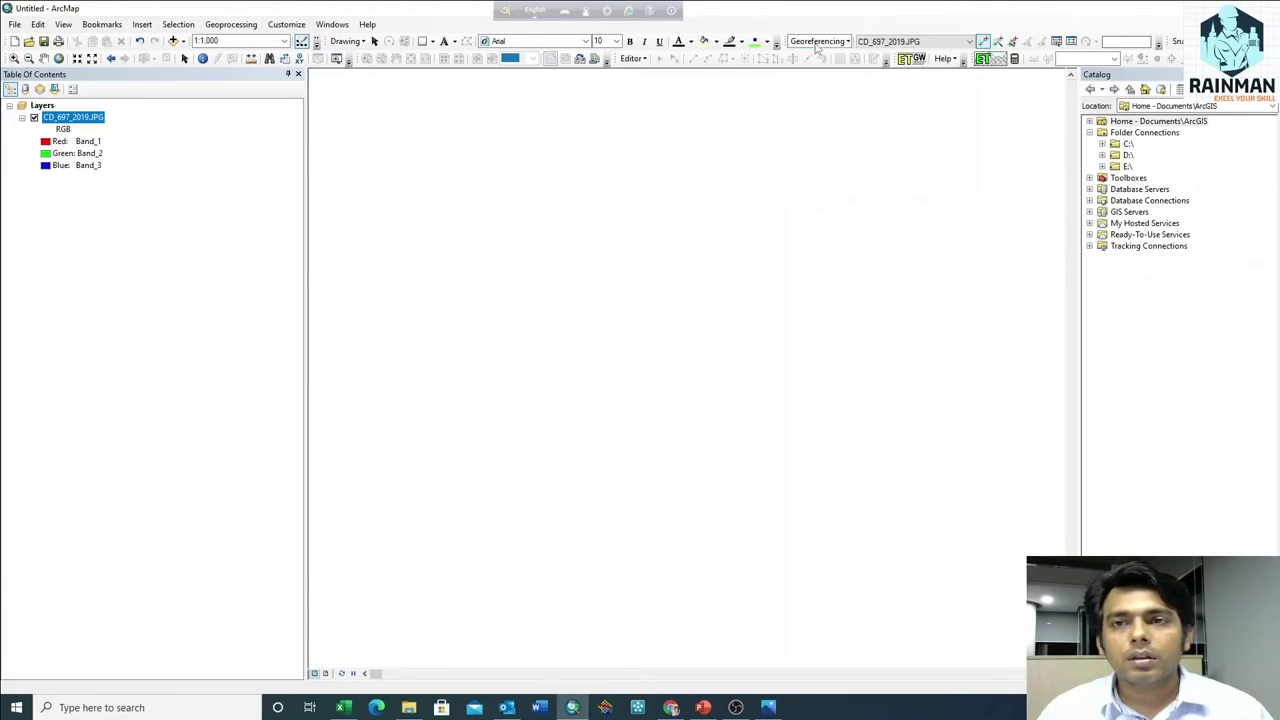
pyautogui.rightClick(57, 117)
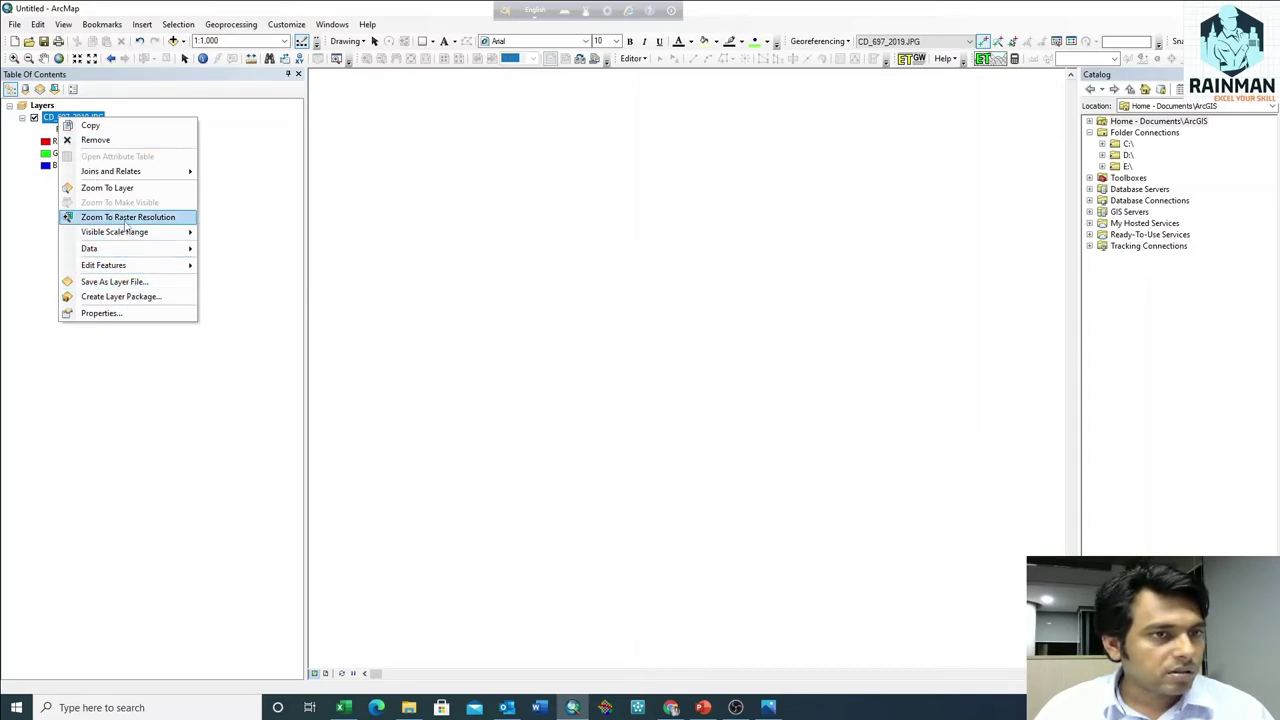
pyautogui.click(107, 188)
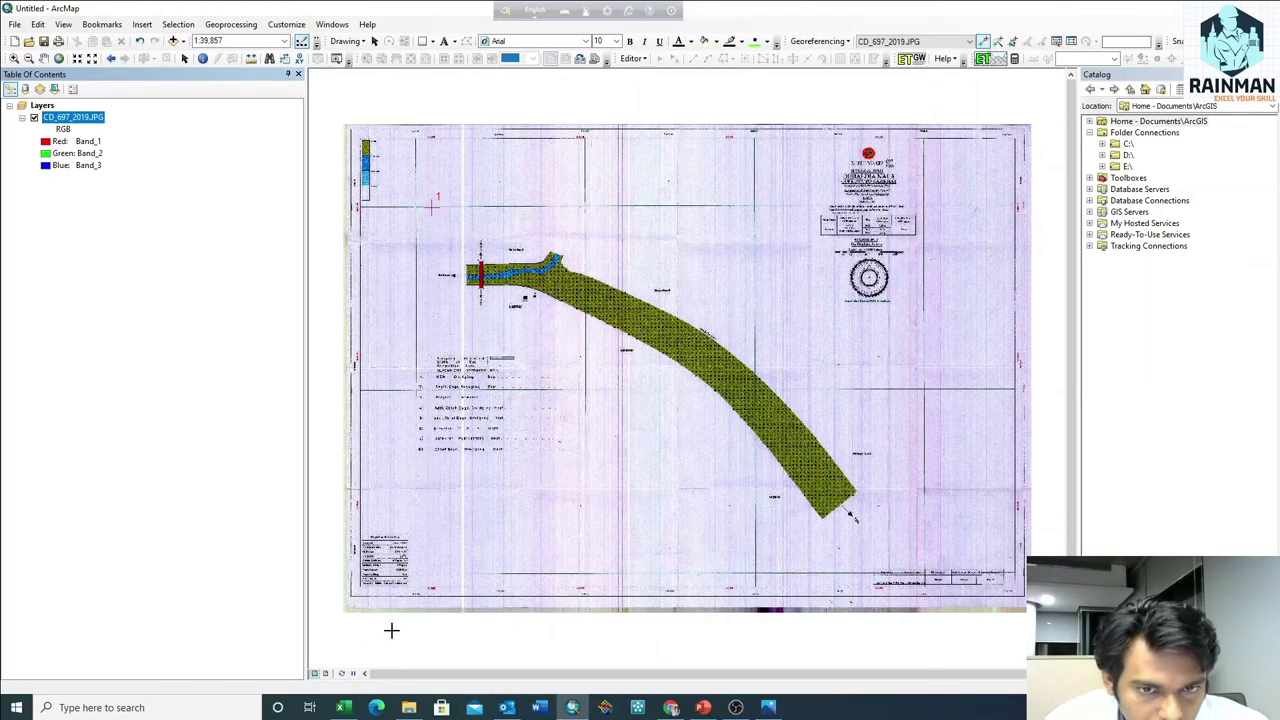
# Step: Scroll-zoom to about 1:3,000 on the grid cross near the scan's lower-left corner
pyautogui.scroll(-2, 391, 628)
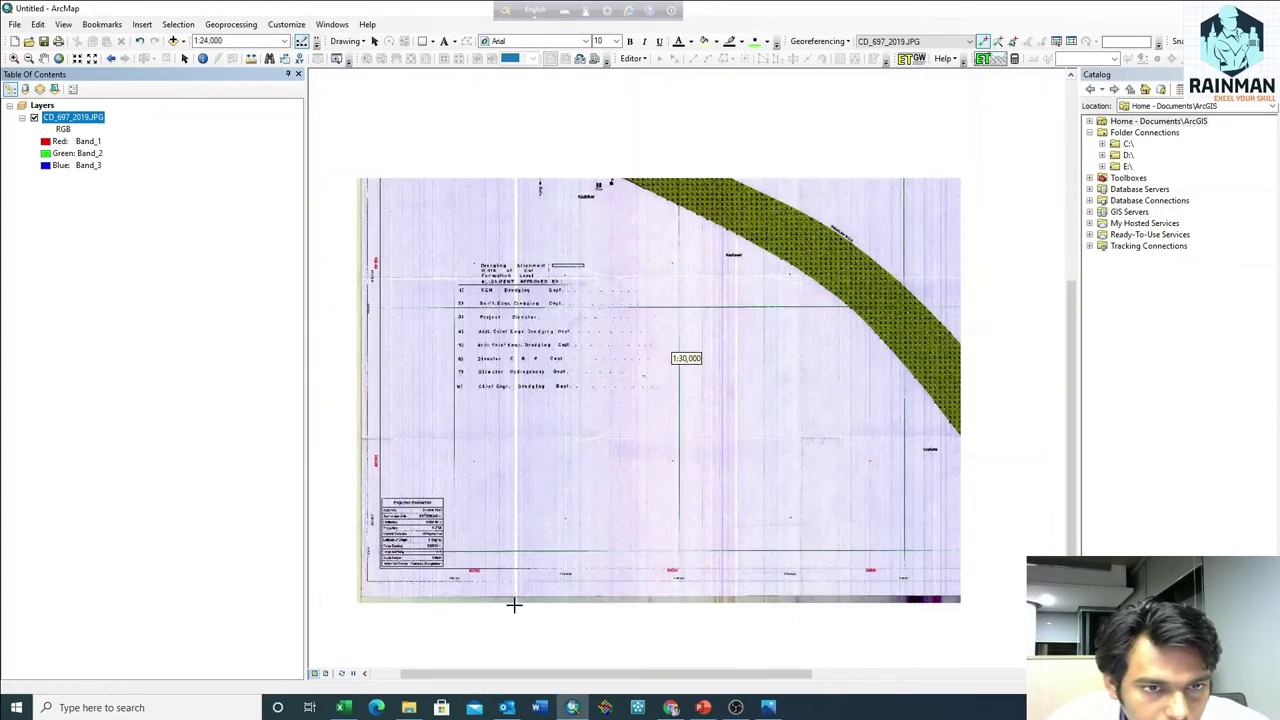
pyautogui.scroll(-1, 450, 505)
pyautogui.scroll(-1, 448, 450)
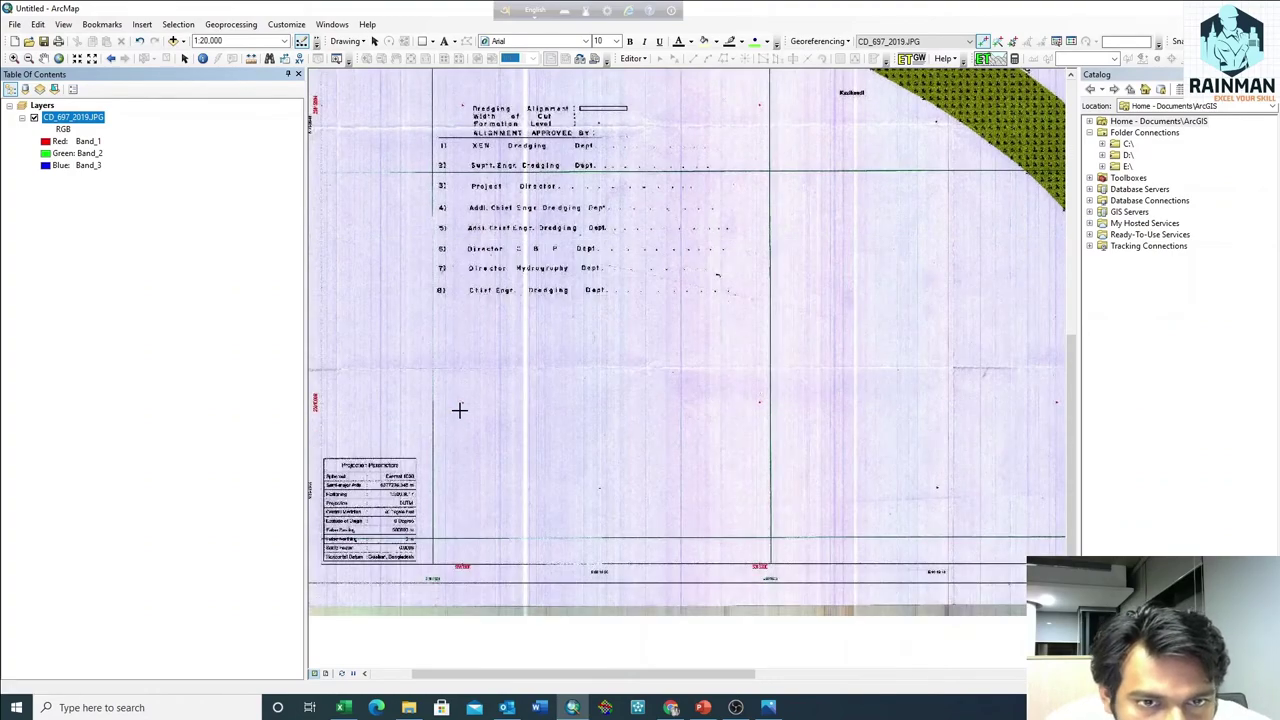
pyautogui.scroll(-3, 455, 405)
pyautogui.scroll(-3, 462, 401)
pyautogui.scroll(-2, 490, 420)
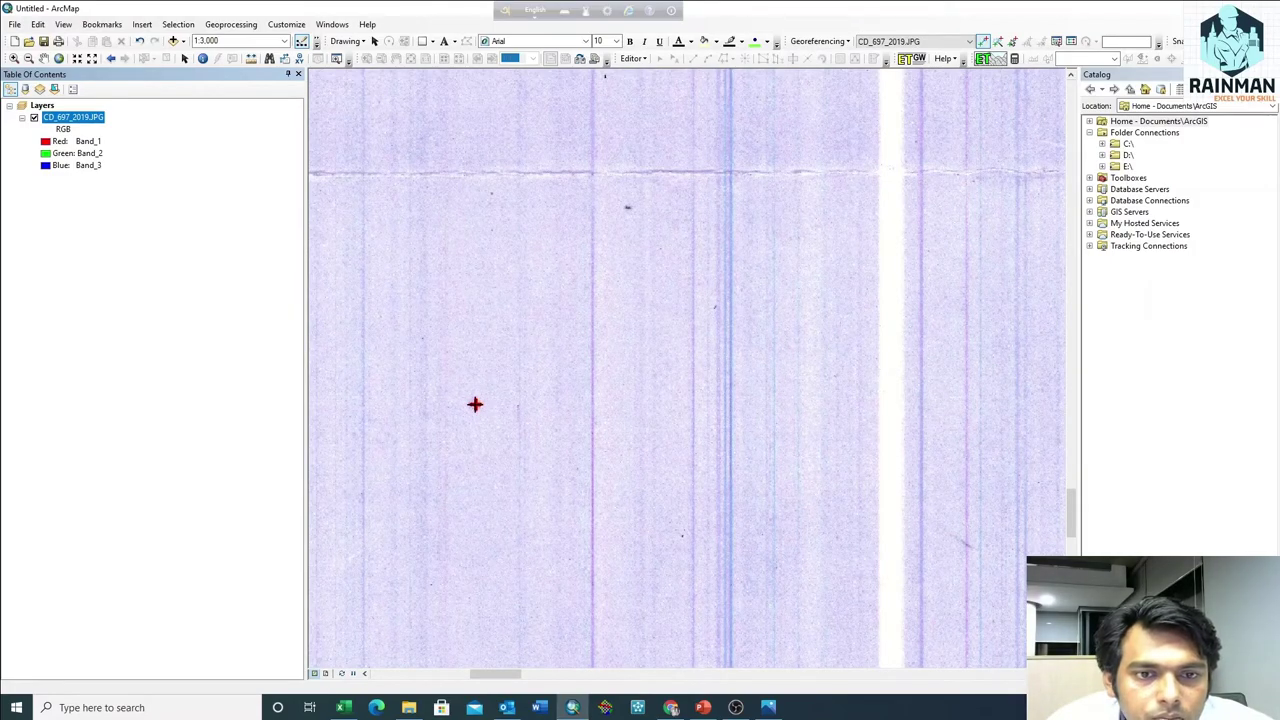
# Step: Link the lower-left grid cross to target X 531000, Y 2581000
pyautogui.click(475, 405)
pyautogui.rightClick(580, 432)
pyautogui.click(632, 441)
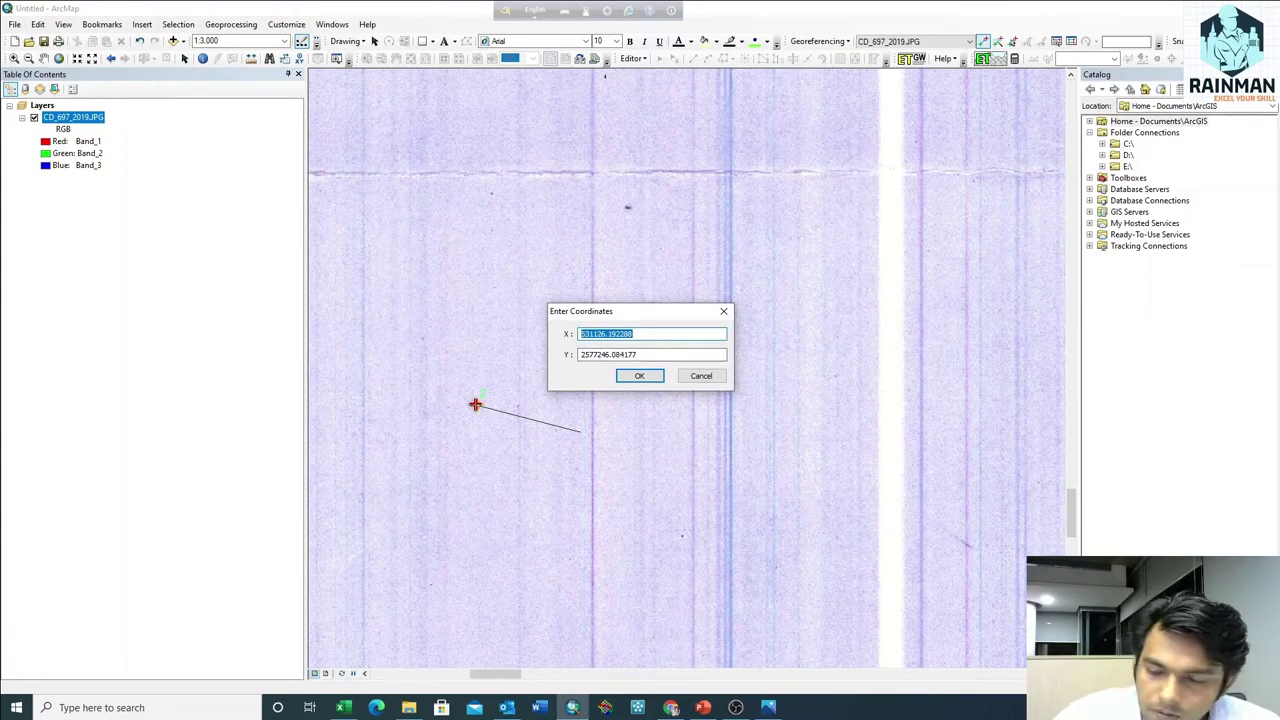
pyautogui.write('531000')
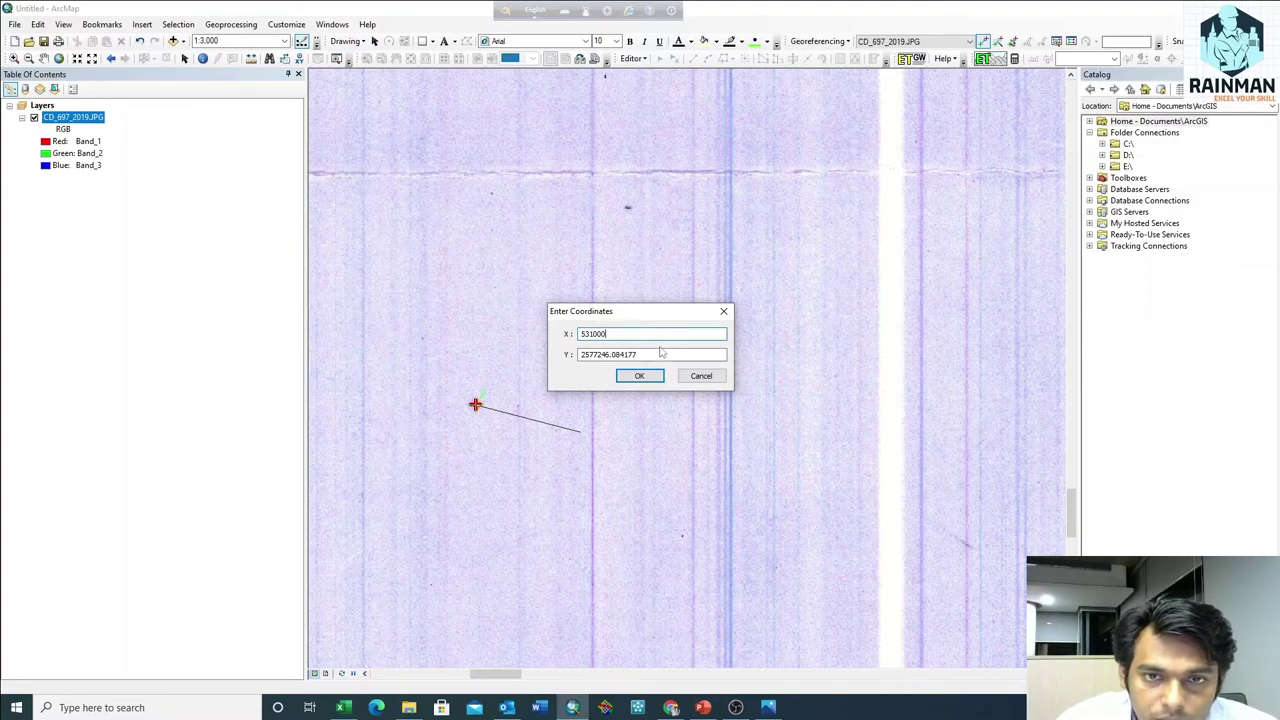
pyautogui.press('Tab')
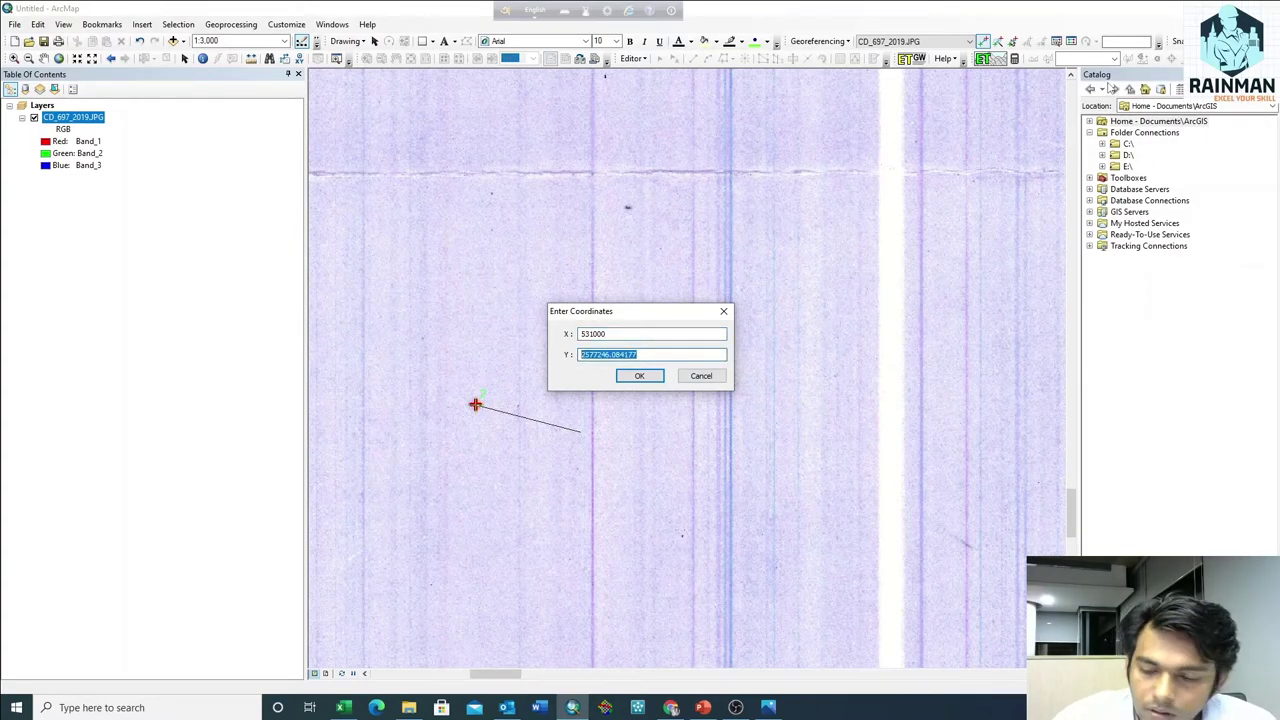
pyautogui.write('25810')
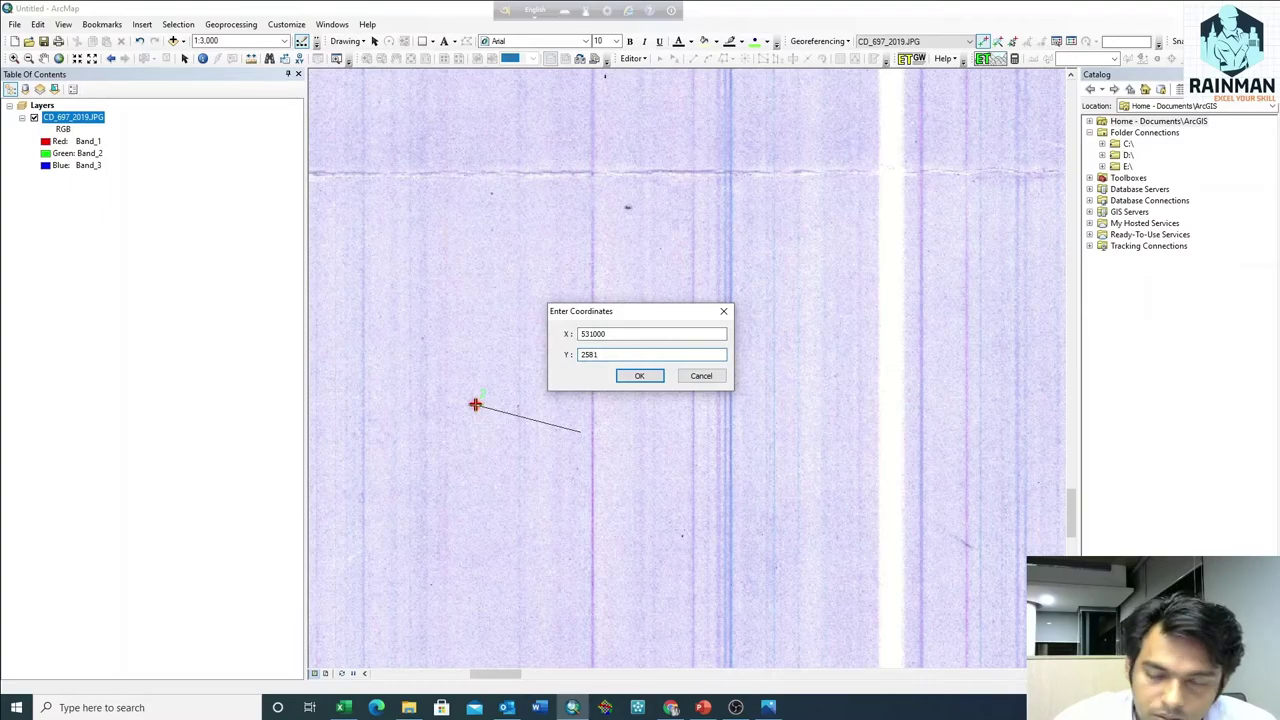
pyautogui.write('0')
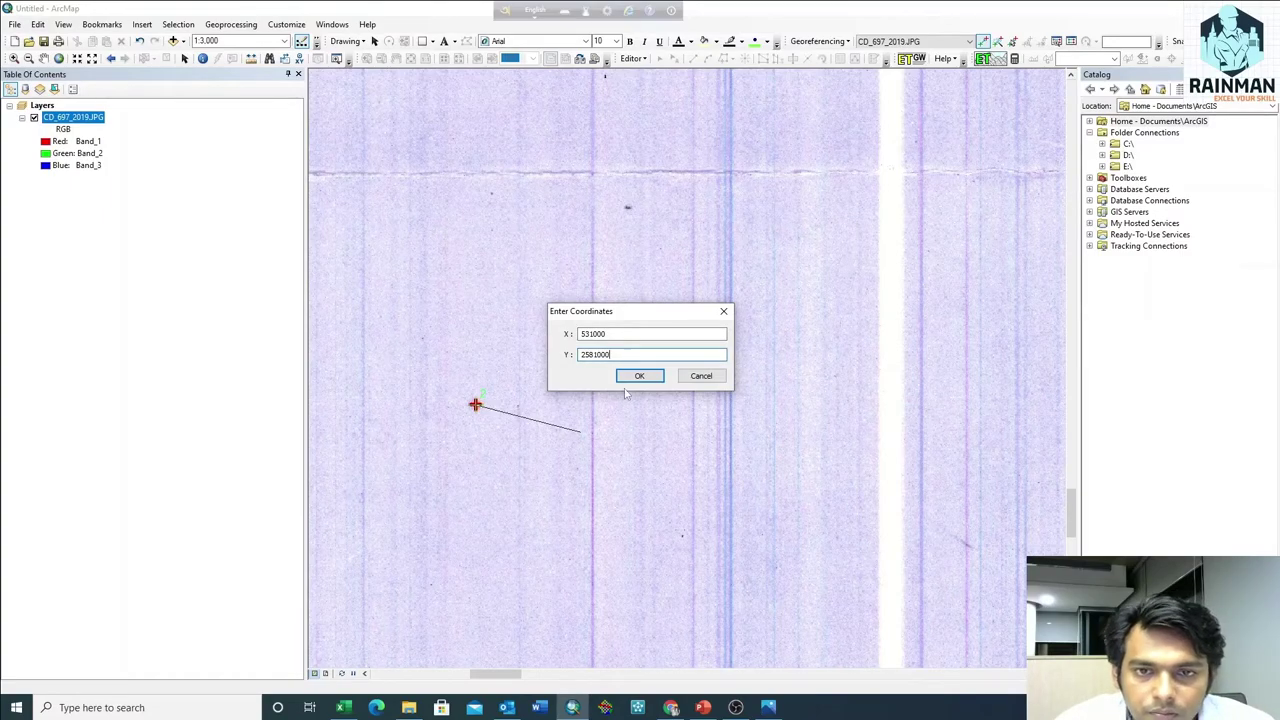
pyautogui.click(639, 376)
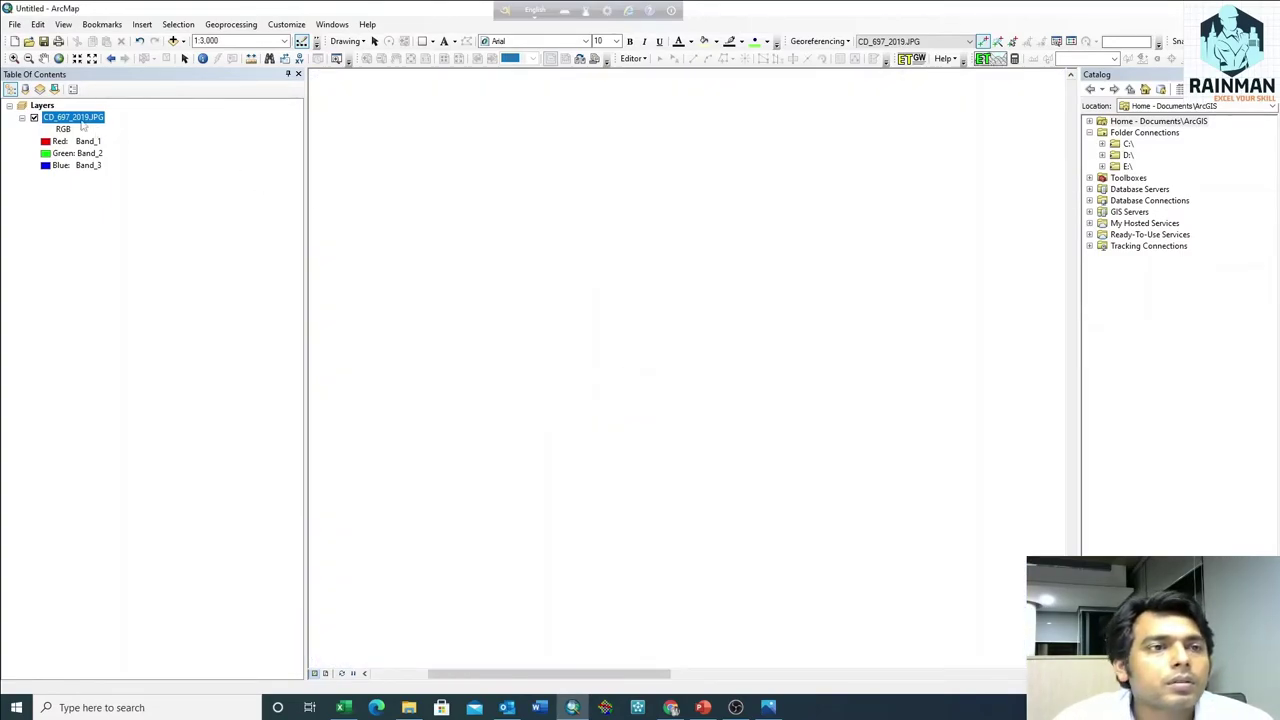
# Step: Zoom to the full scan, magnify the cross near Zajira, and place a control point there
pyautogui.rightClick(82, 122)
pyautogui.click(140, 187)
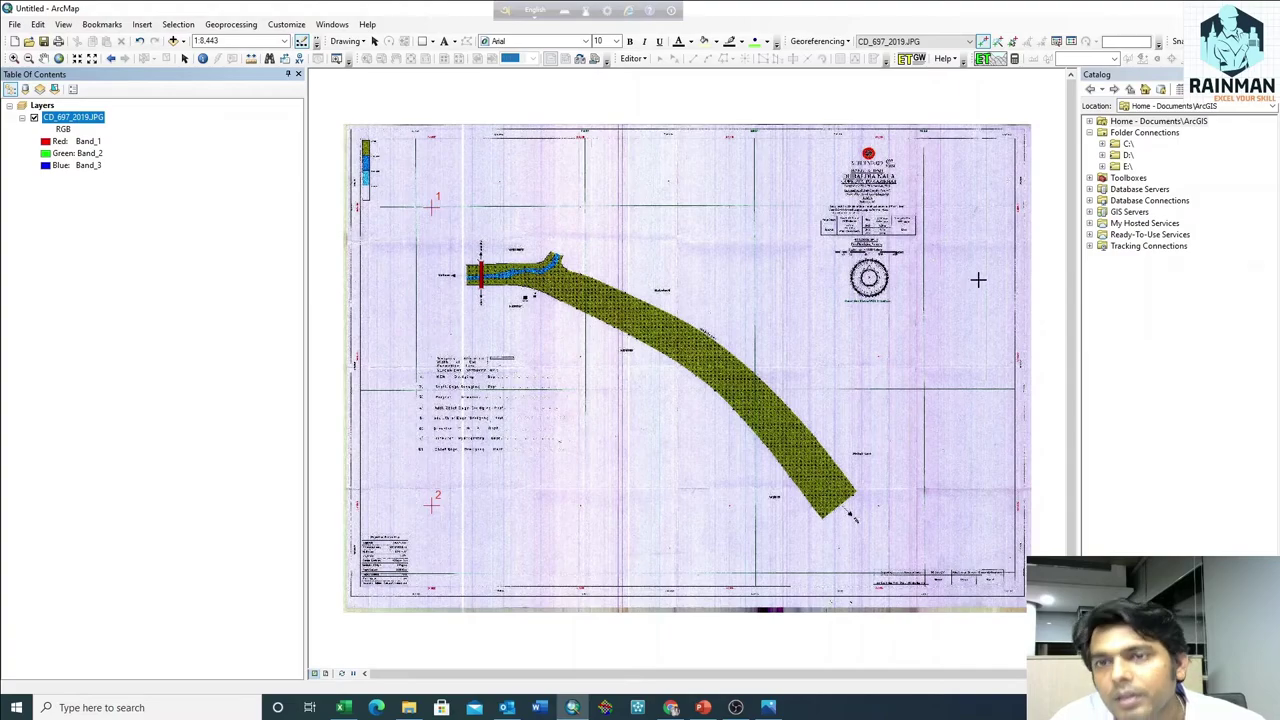
pyautogui.scroll(2, 822, 303)
pyautogui.scroll(2, 822, 290)
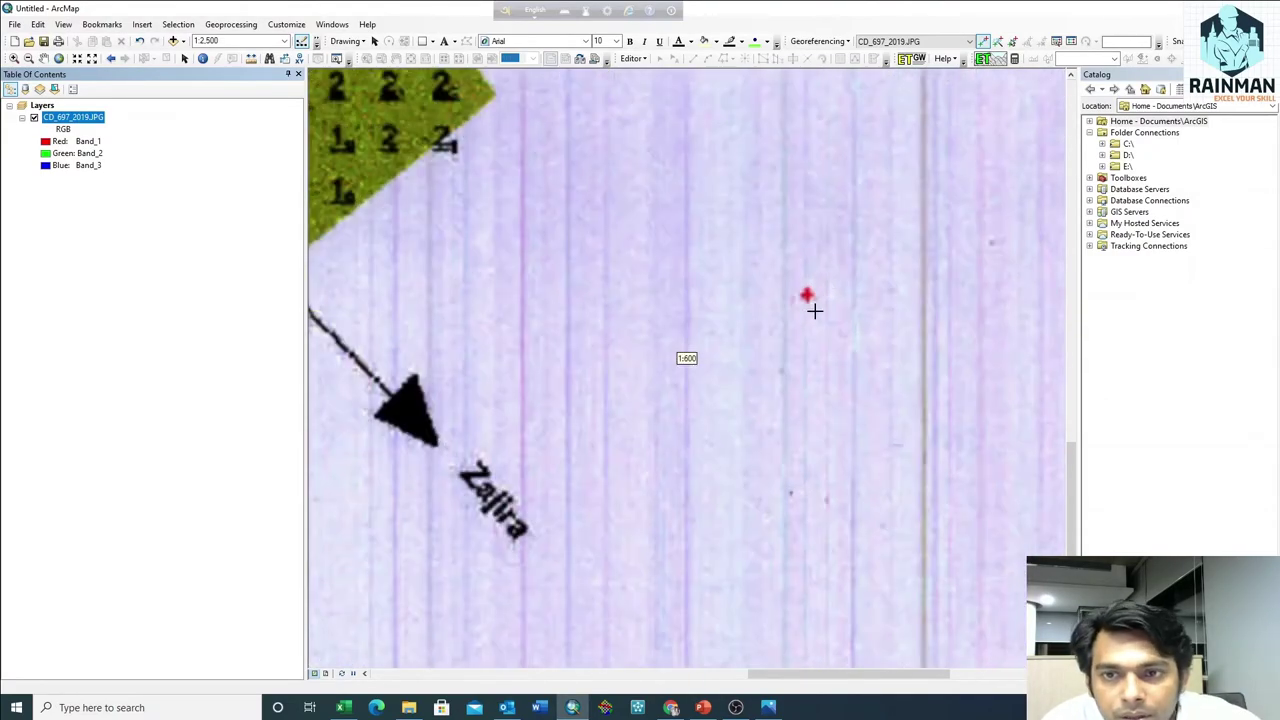
pyautogui.scroll(2, 812, 300)
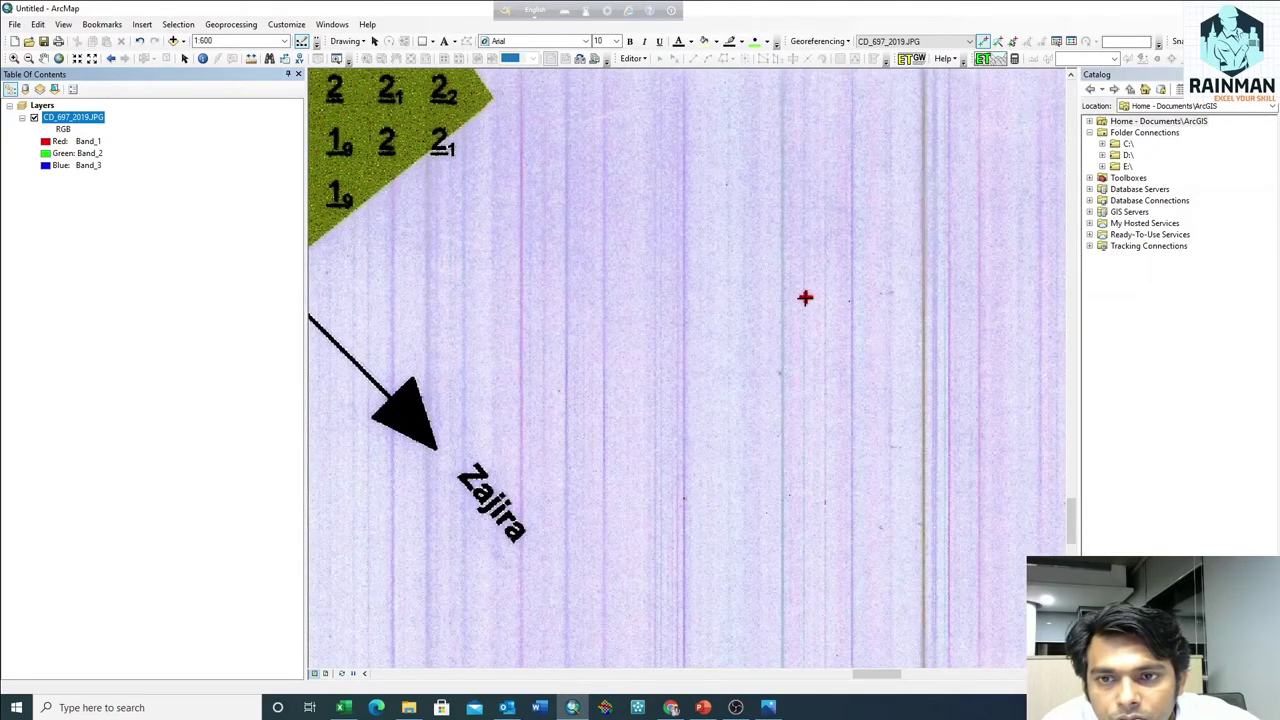
pyautogui.click(806, 297)
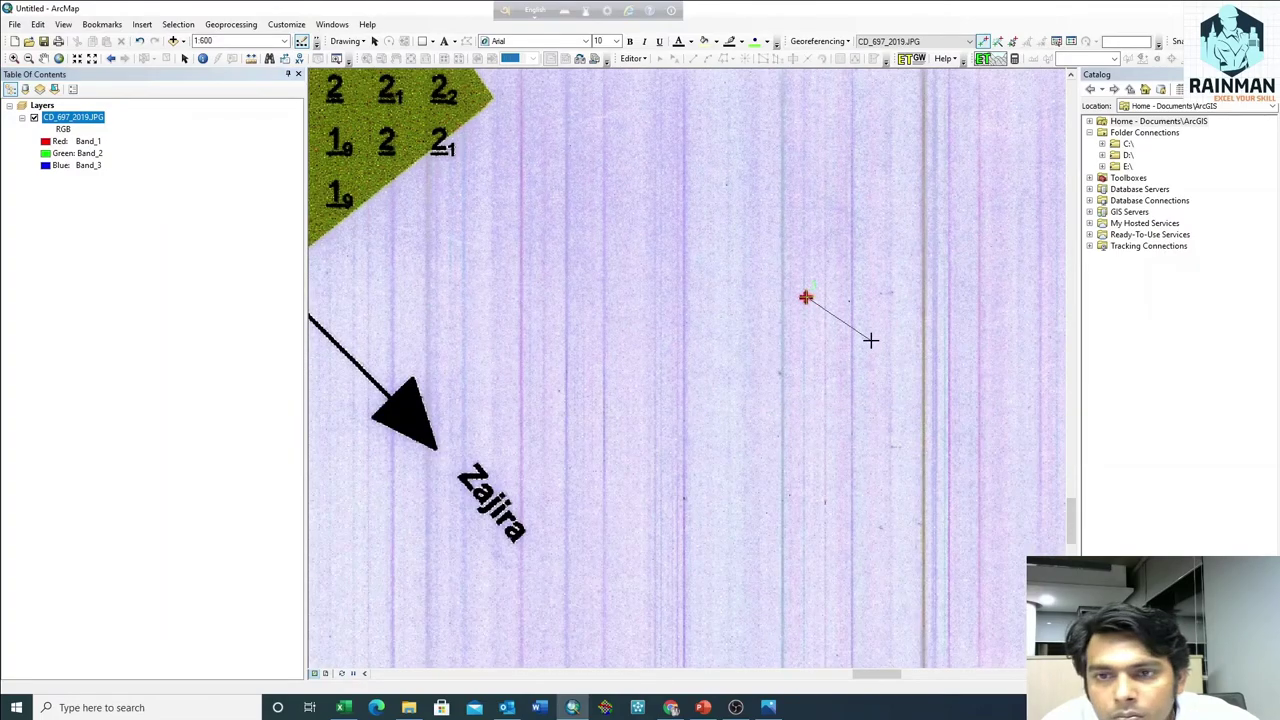
# Step: Tie the third control point, the grid cross beside Zajira, to X 532500, Y 2581000
pyautogui.rightClick(868, 336)
pyautogui.click(900, 346)
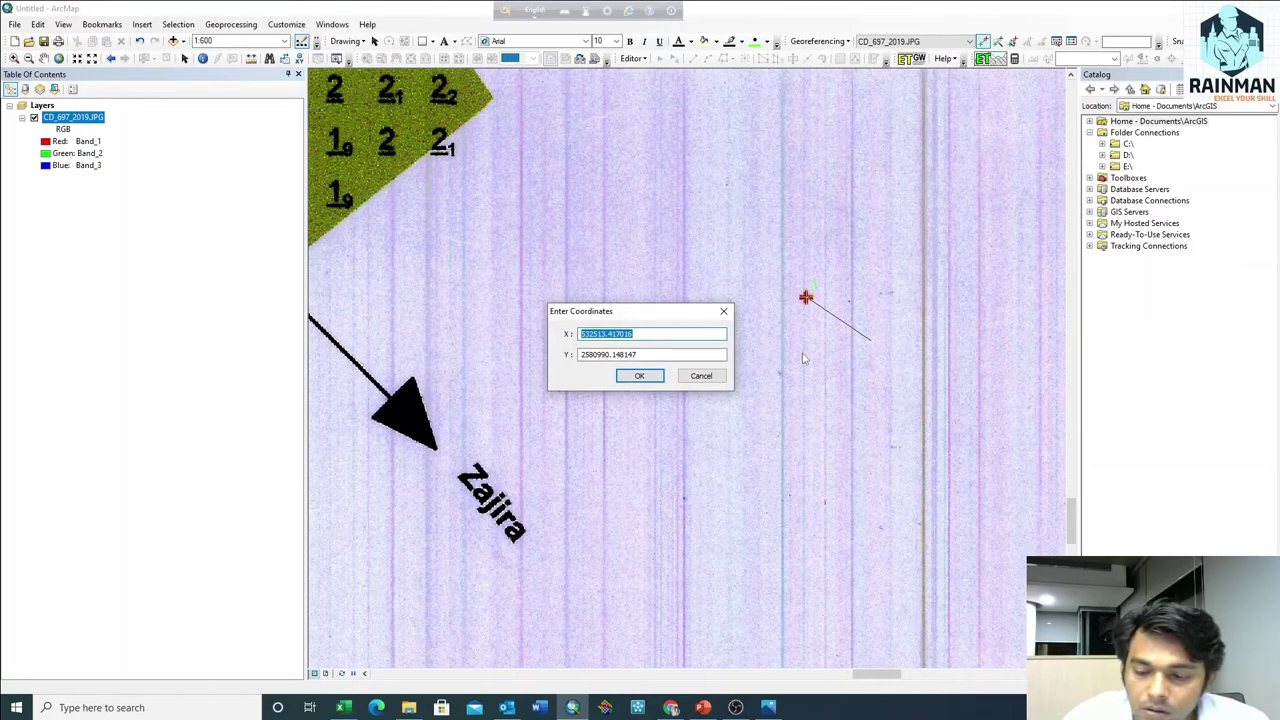
pyautogui.write('5325')
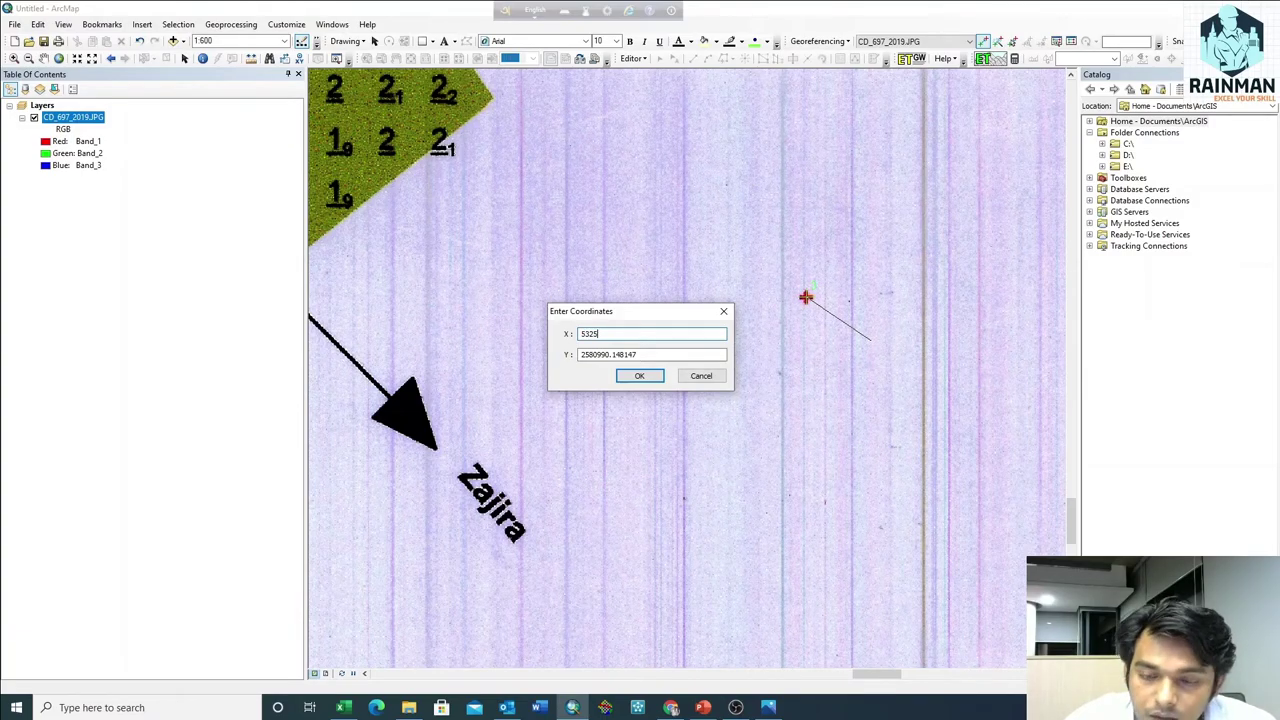
pyautogui.write('00')
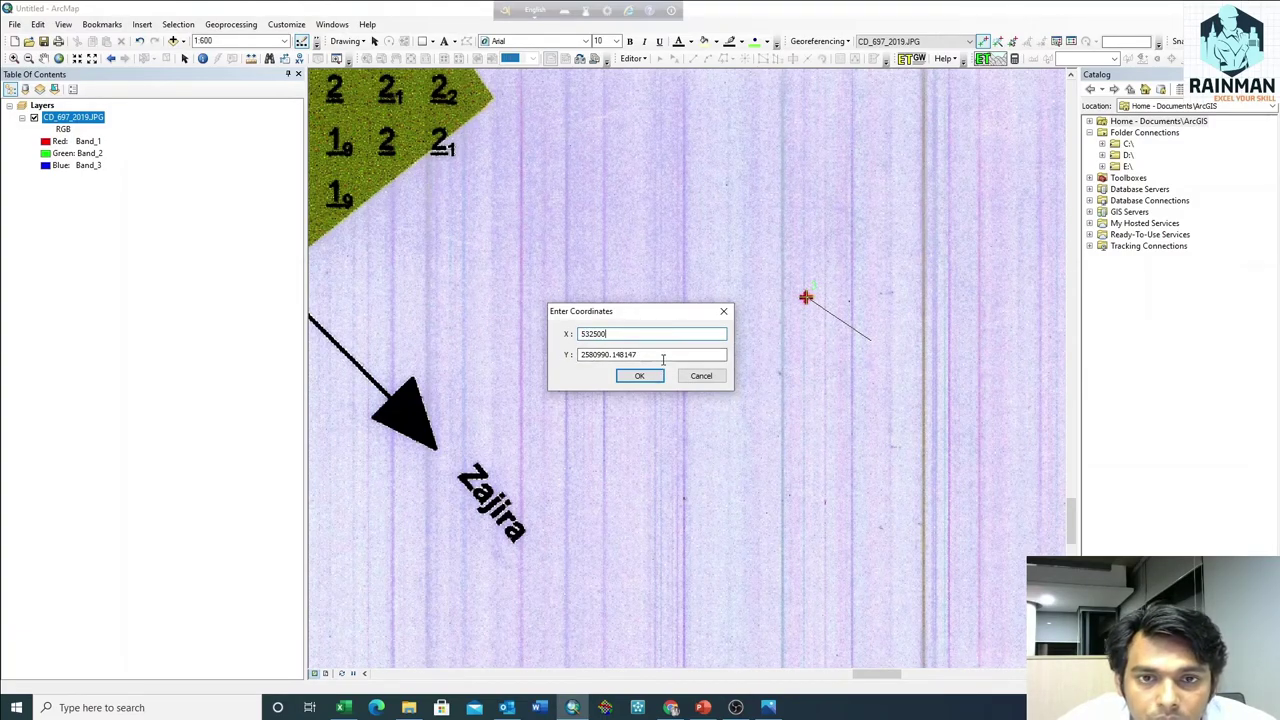
pyautogui.press('Tab')
pyautogui.write('2')
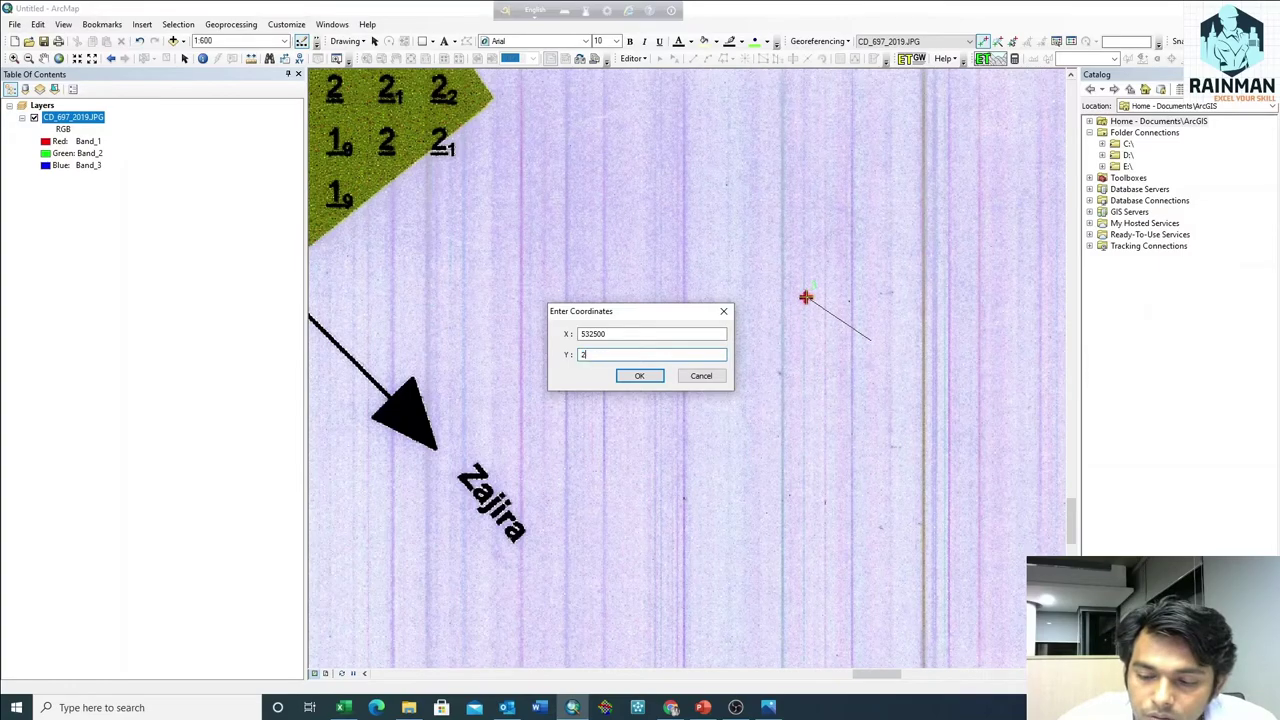
pyautogui.write('581000')
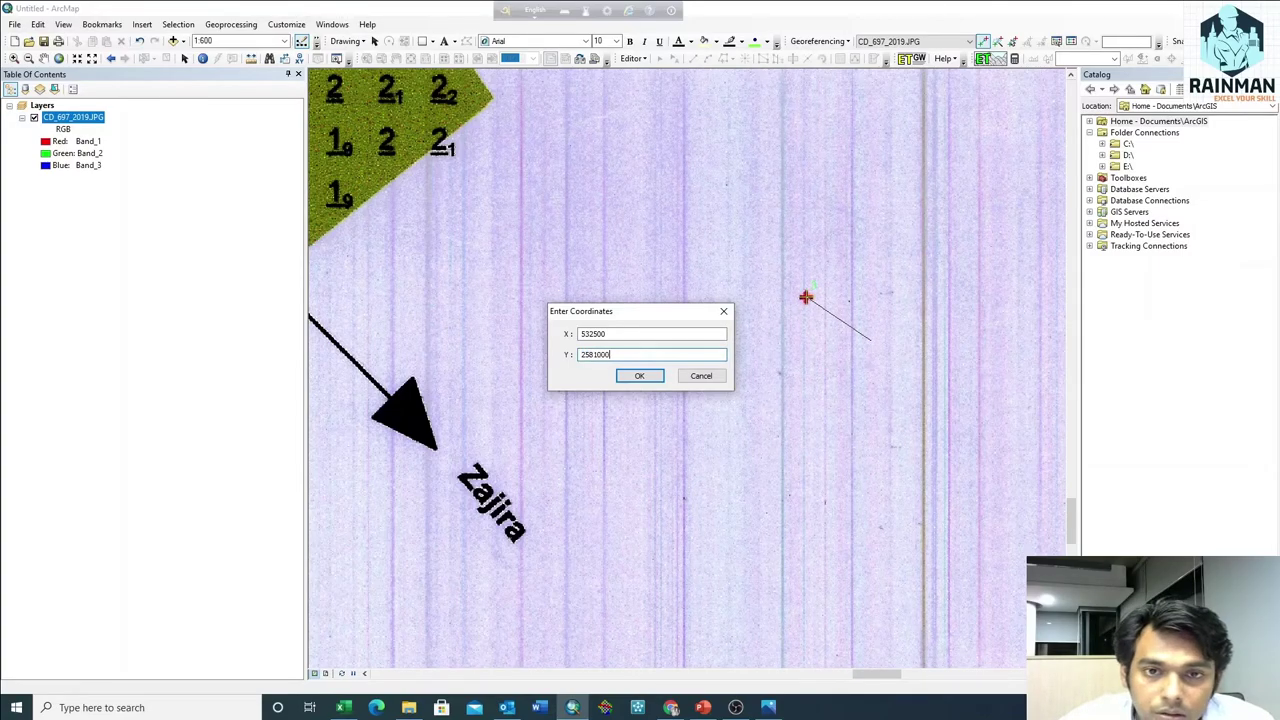
pyautogui.click(640, 376)
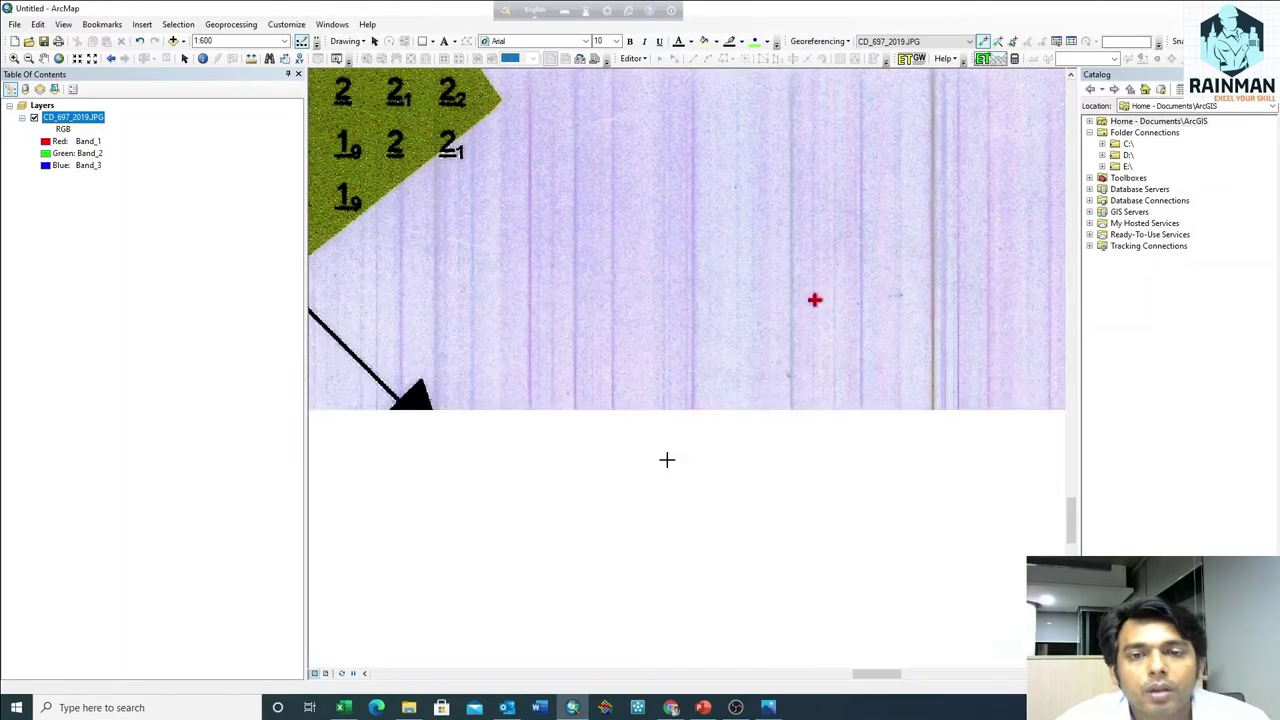
# Step: Zoom to the 'reduced to average LLW' text and bring up the context menu for a fourth link point there
pyautogui.scroll(-2, 686, 526)
pyautogui.scroll(-2, 687, 525)
pyautogui.scroll(-1, 690, 520)
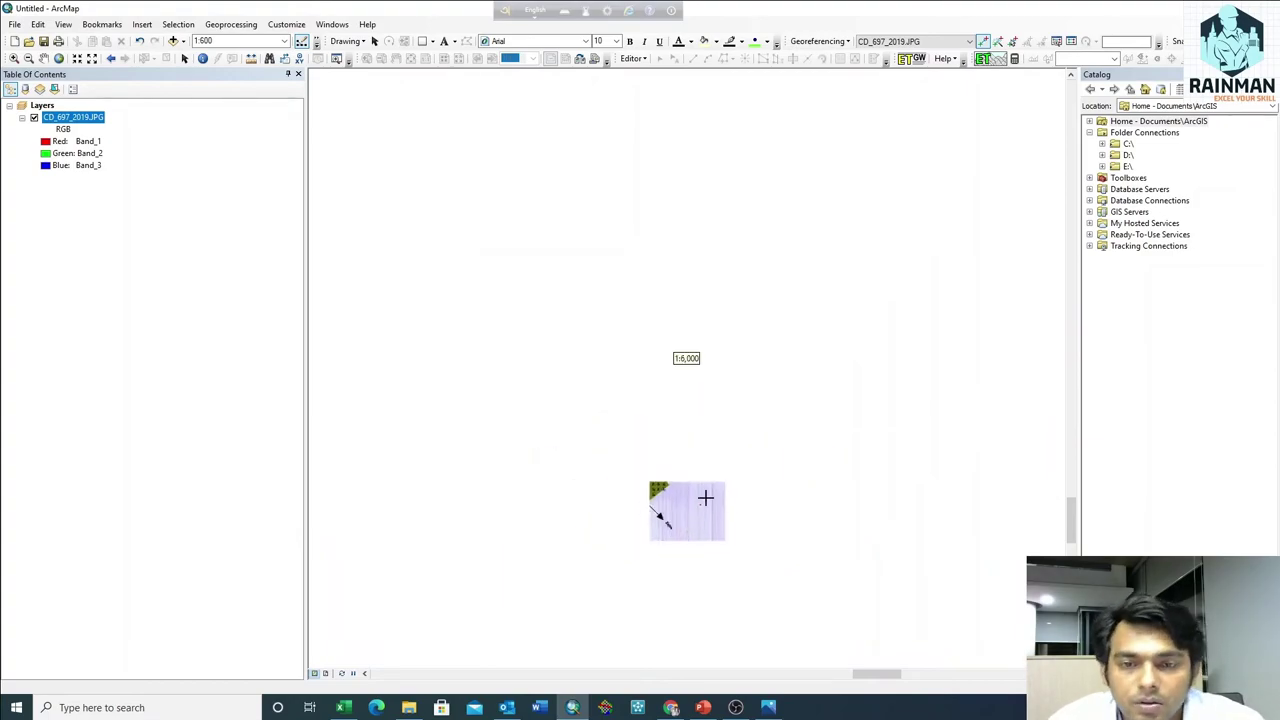
pyautogui.scroll(-2, 708, 497)
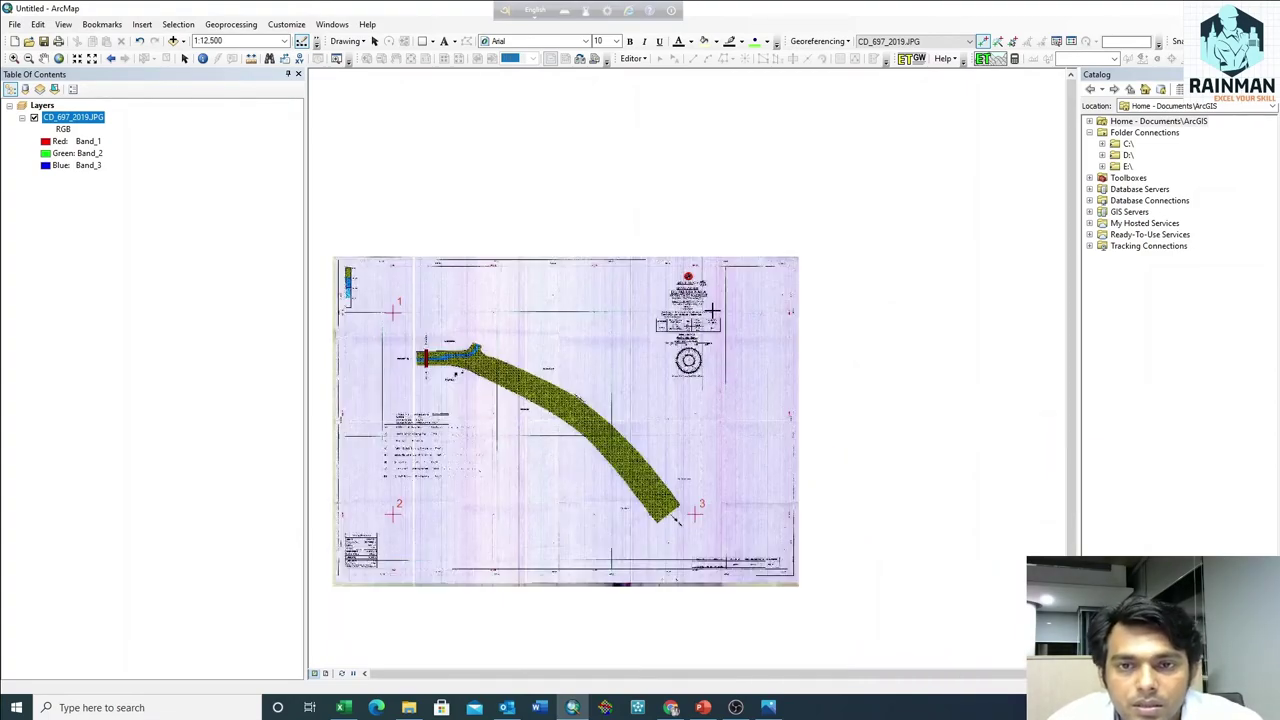
pyautogui.scroll(2, 712, 313)
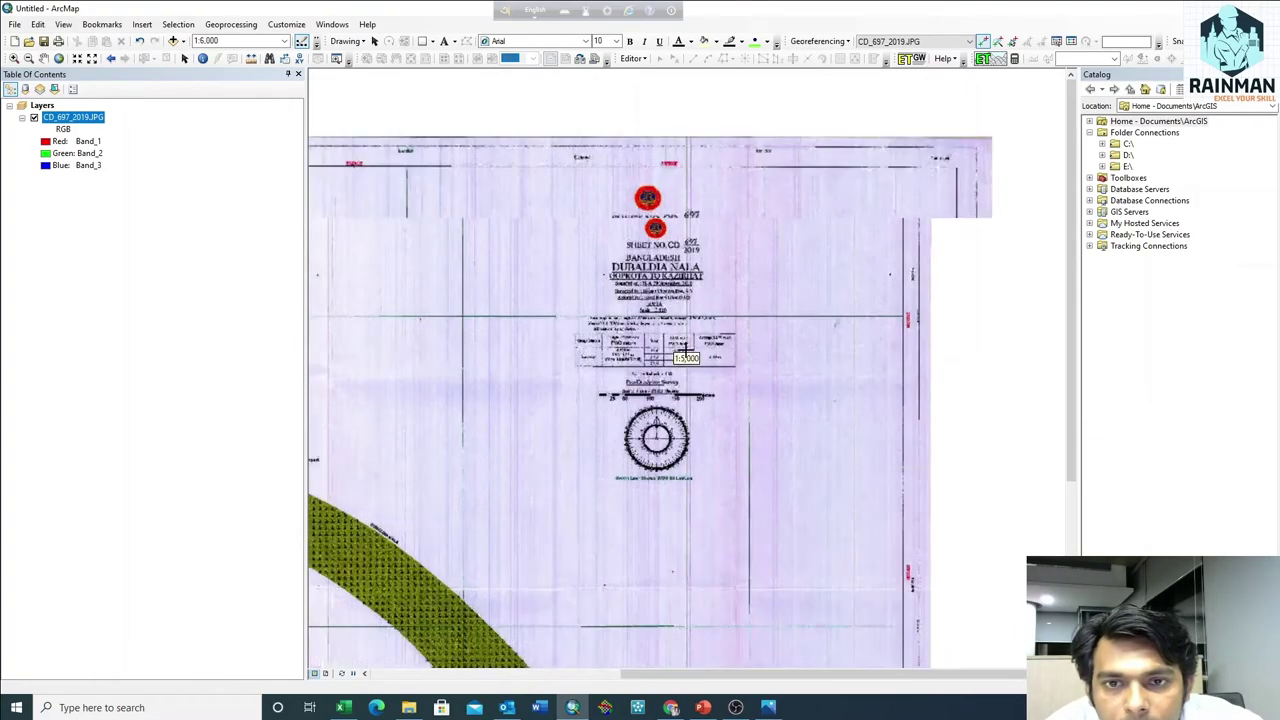
pyautogui.scroll(1, 680, 335)
pyautogui.scroll(1, 664, 299)
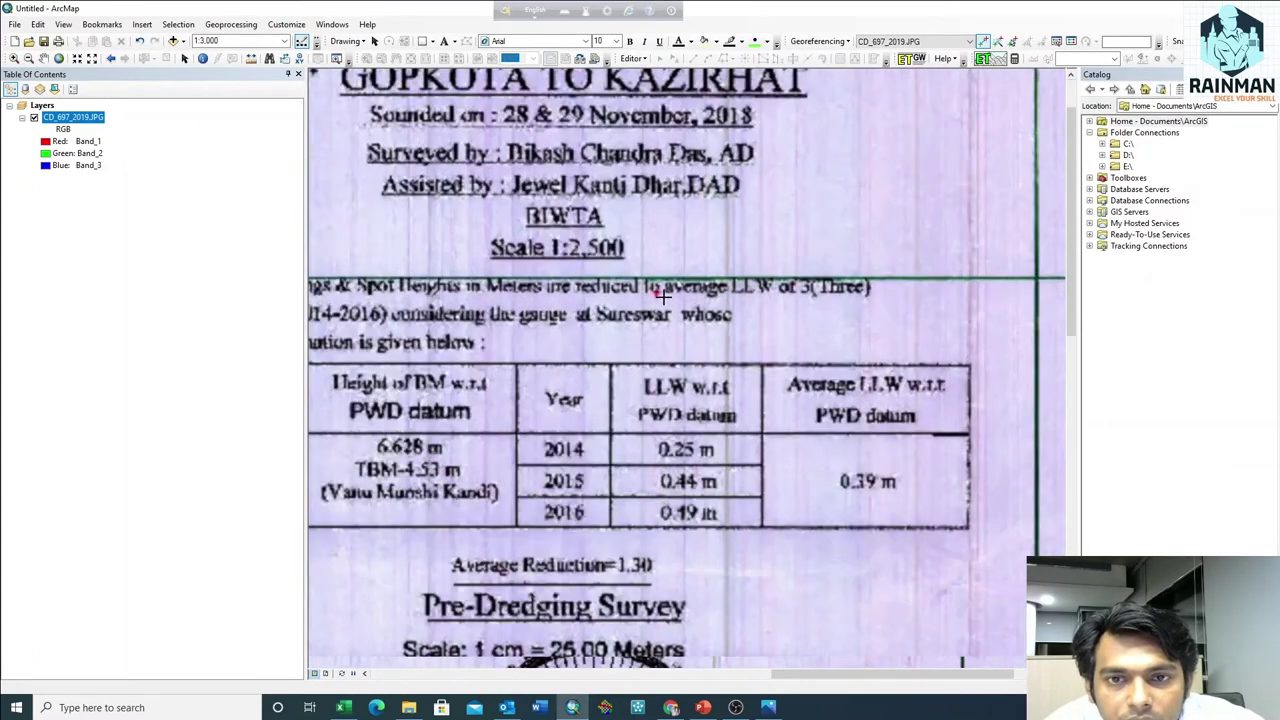
pyautogui.scroll(2, 663, 297)
pyautogui.scroll(1, 655, 295)
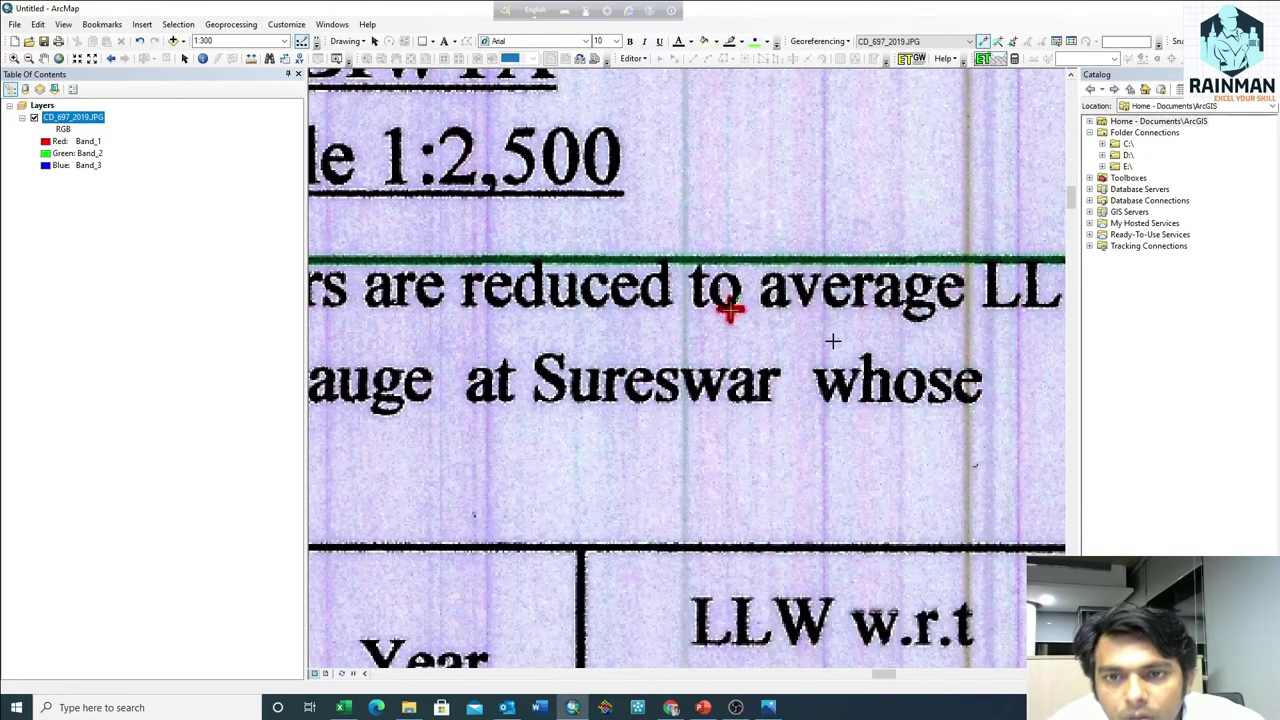
pyautogui.rightClick(831, 340)
# Step: Give the fourth point beside 'reduced to average' map coordinates X 532500, Y 2582000
pyautogui.click(872, 346)
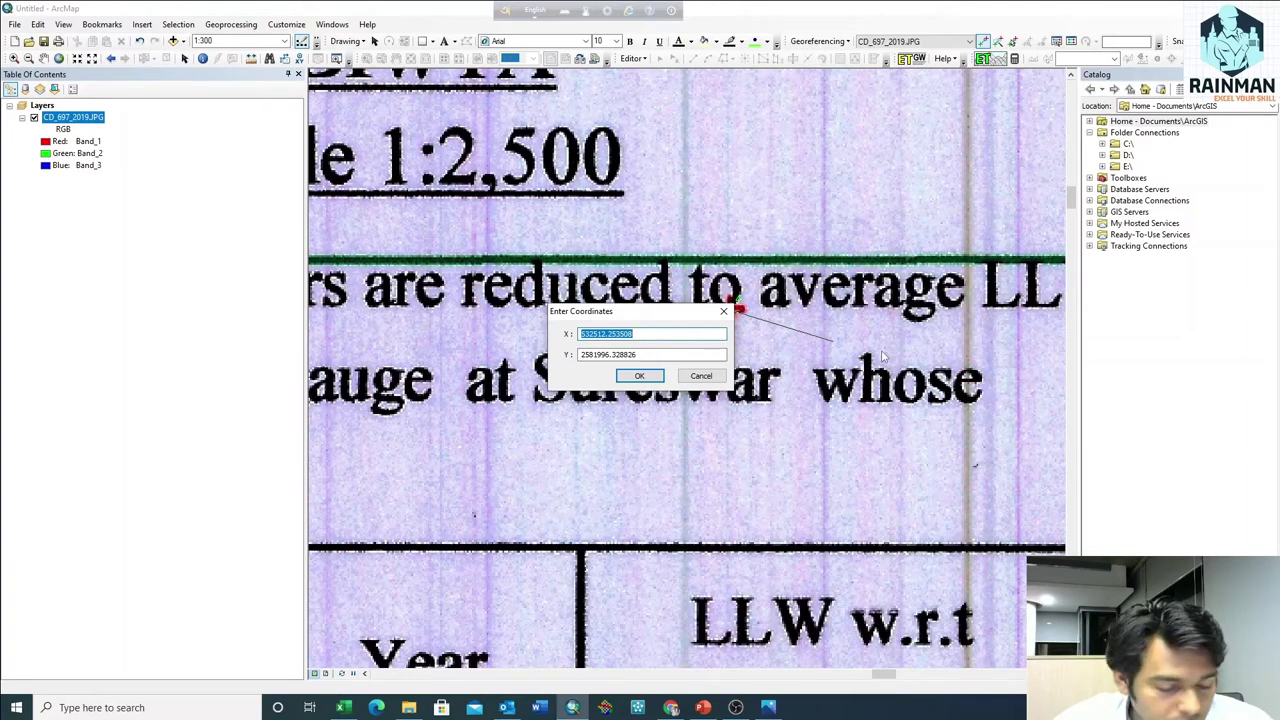
pyautogui.write('532500')
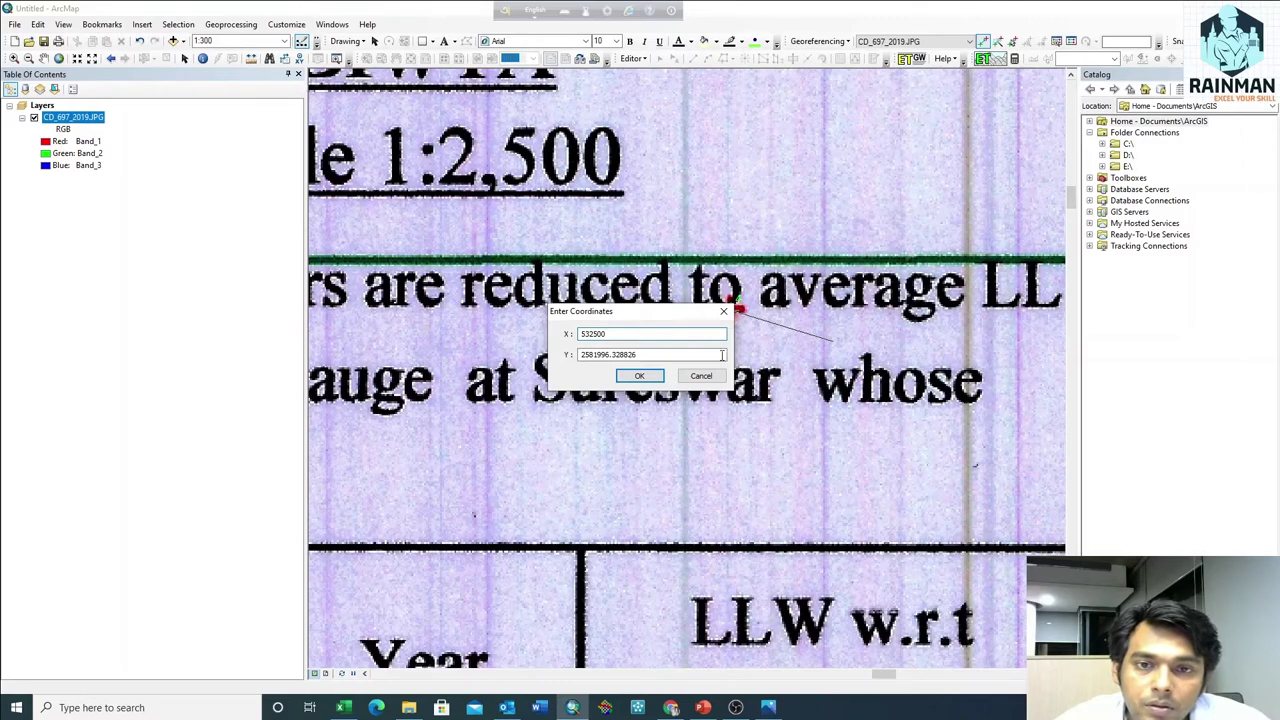
pyautogui.doubleClick(722, 355)
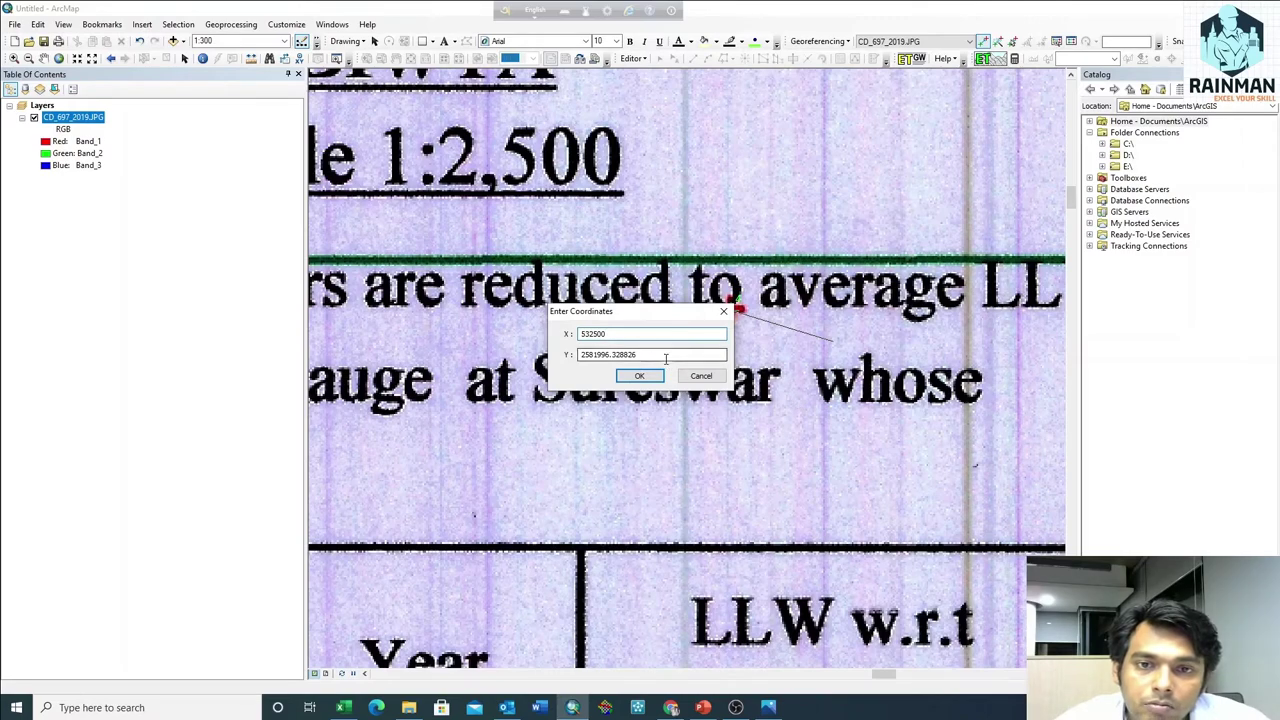
pyautogui.write('2582000')
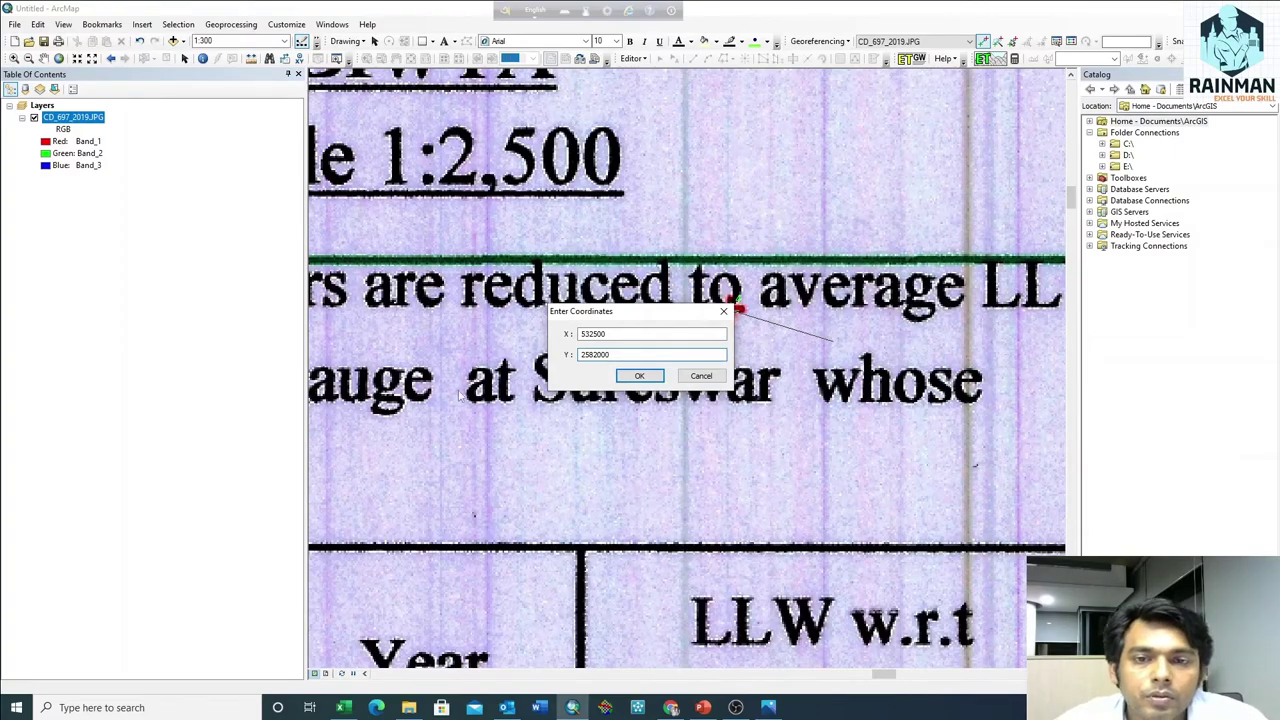
pyautogui.click(640, 376)
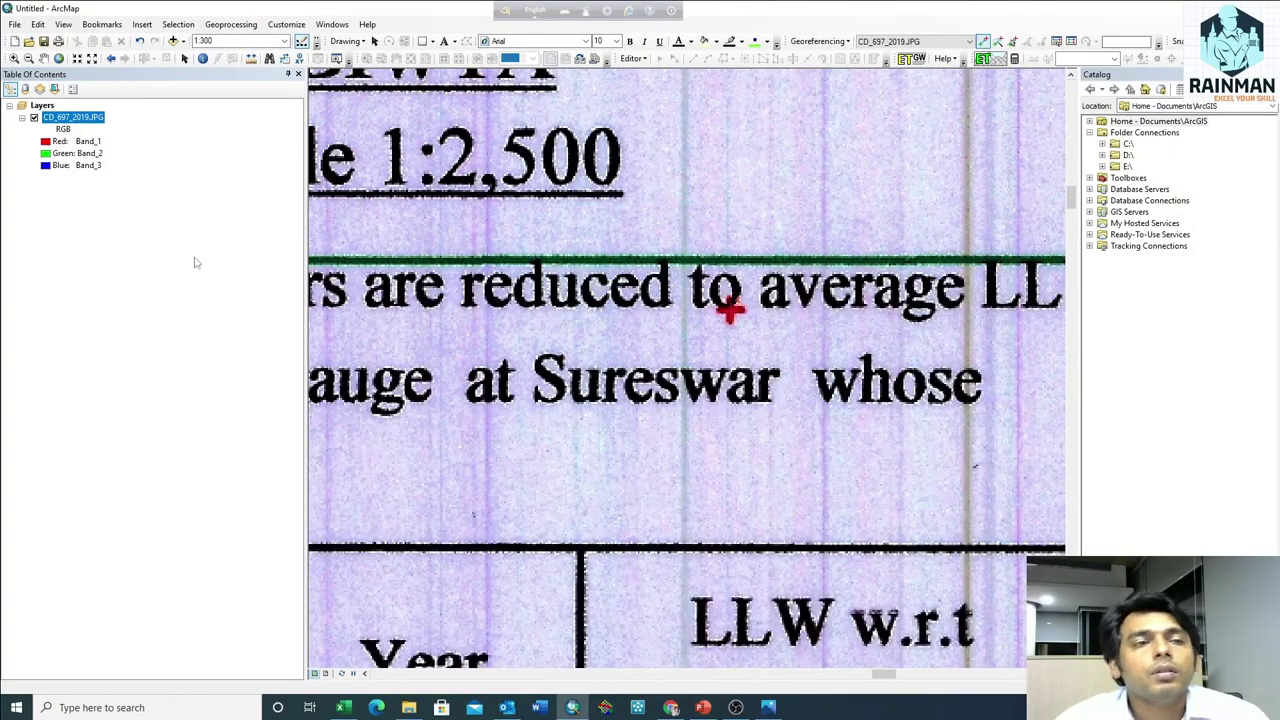
# Step: Zoom back out to frame the shifted scan's title block at 1:6,000
pyautogui.scroll(3, 777, 429)
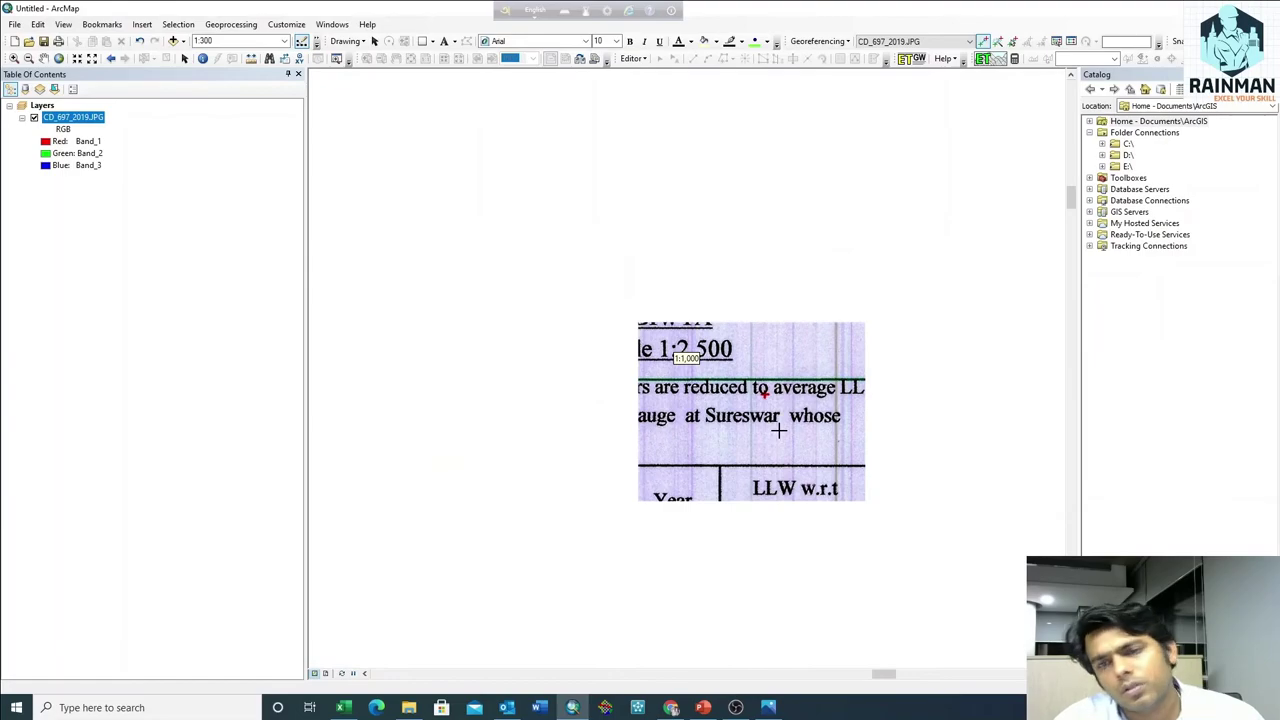
pyautogui.scroll(2, 777, 429)
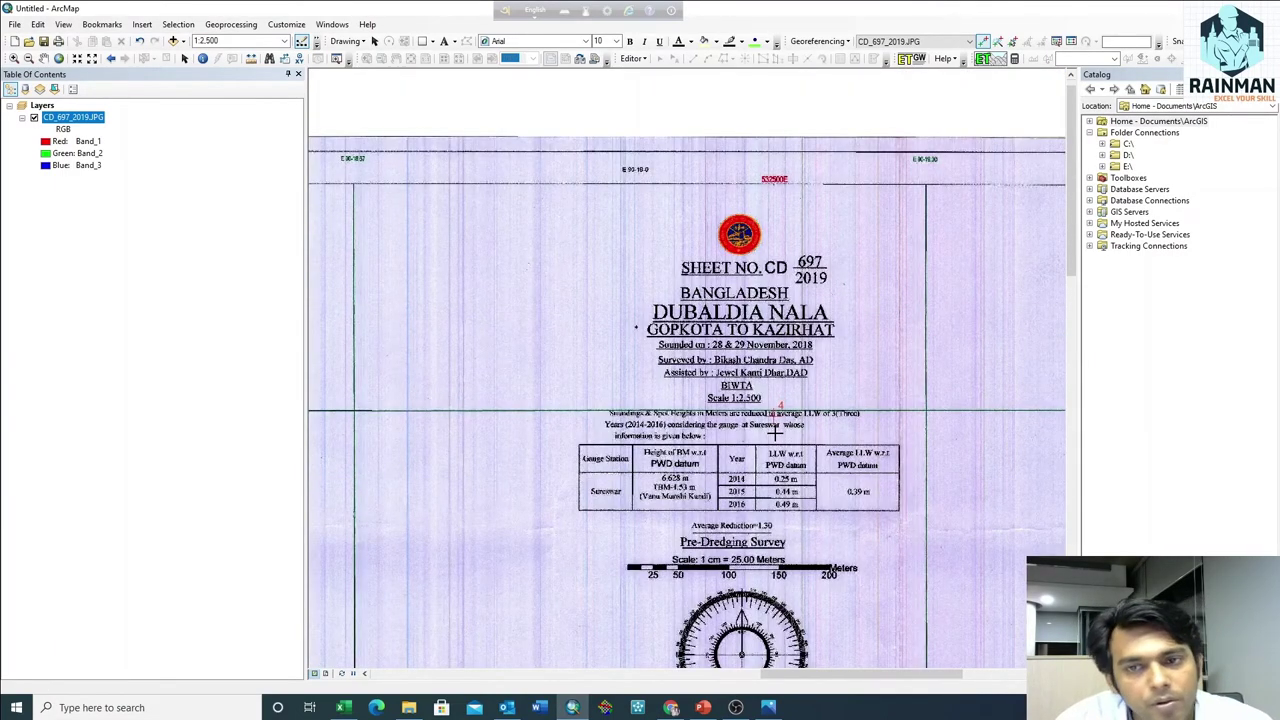
pyautogui.scroll(2, 775, 431)
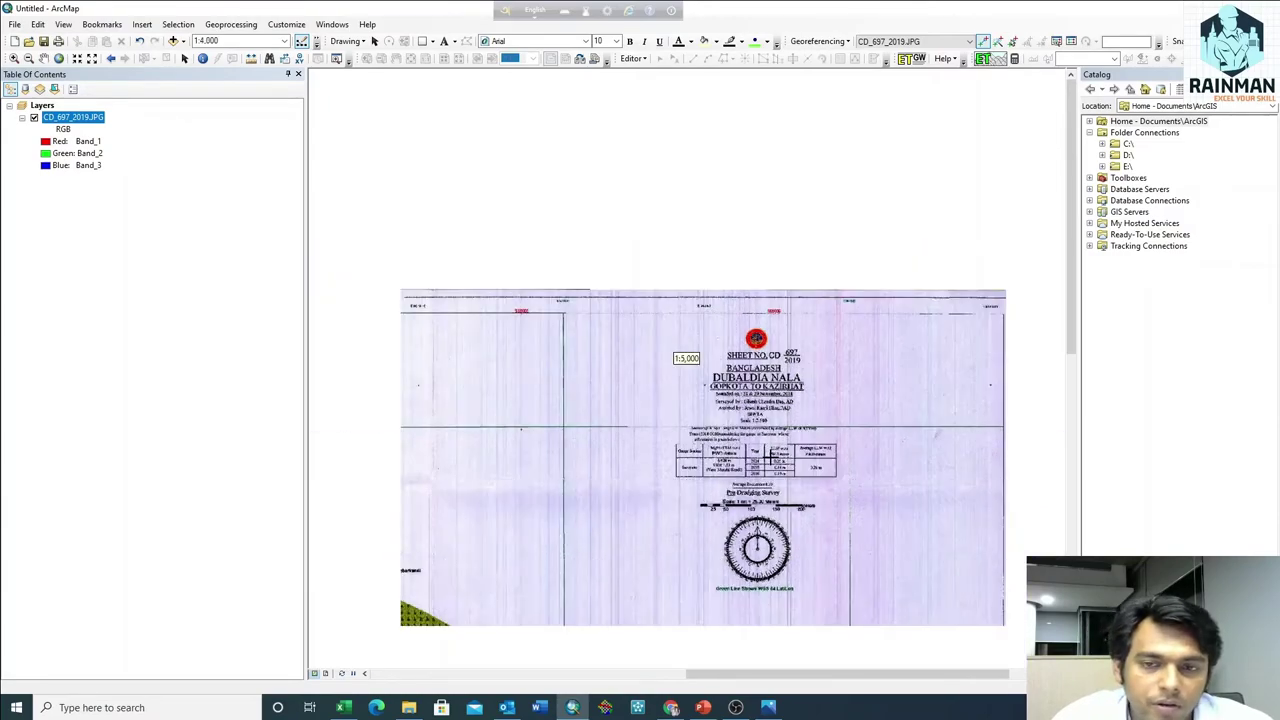
pyautogui.scroll(2, 770, 455)
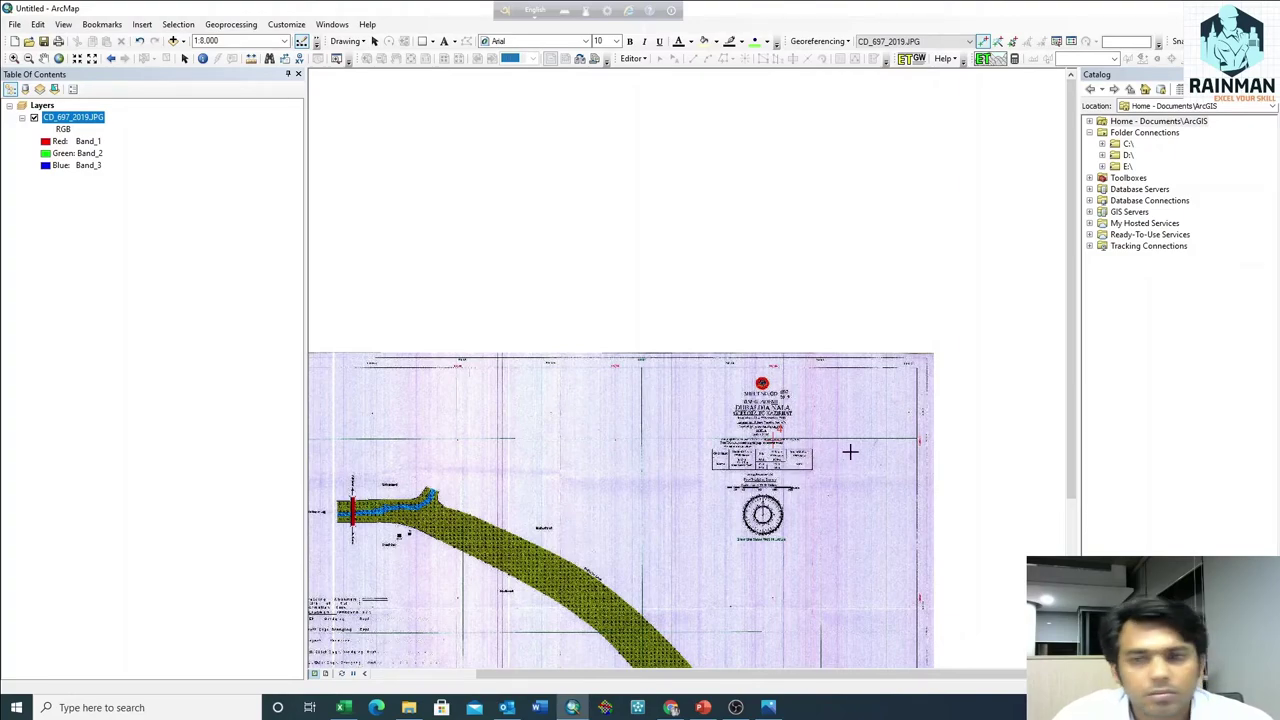
pyautogui.scroll(2, 850, 452)
pyautogui.scroll(-3, 817, 377)
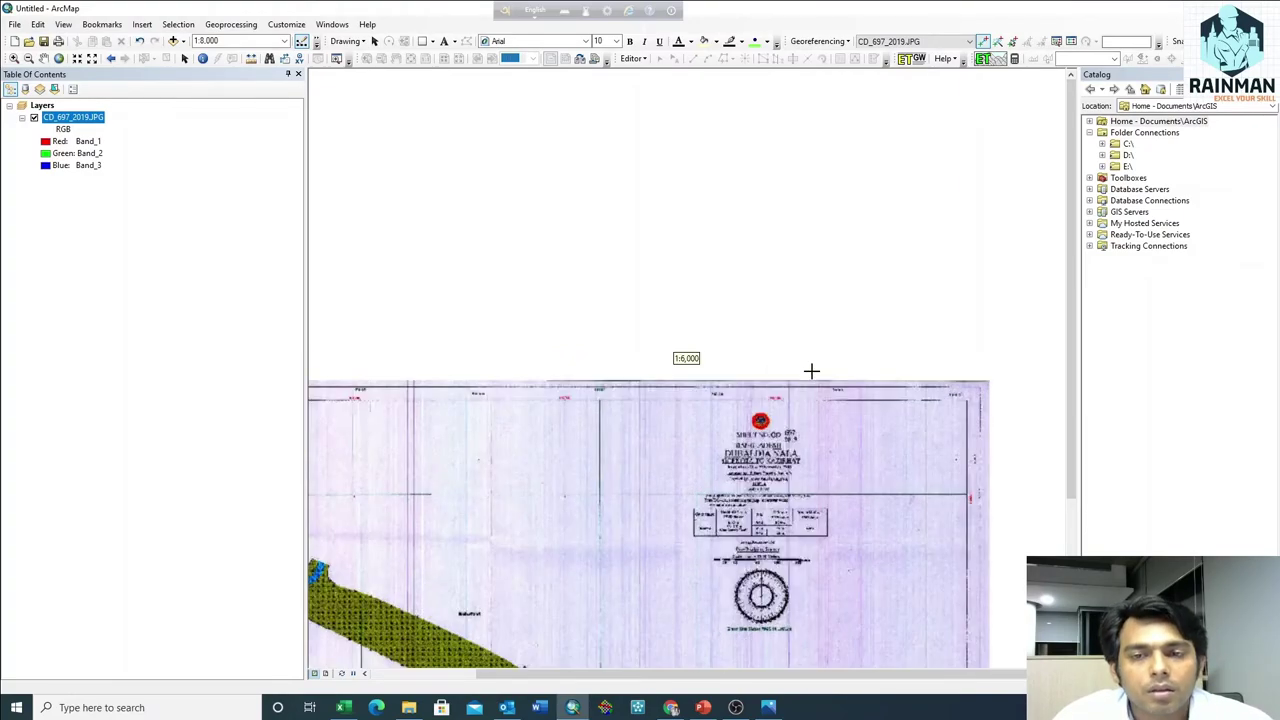
pyautogui.scroll(-1, 811, 371)
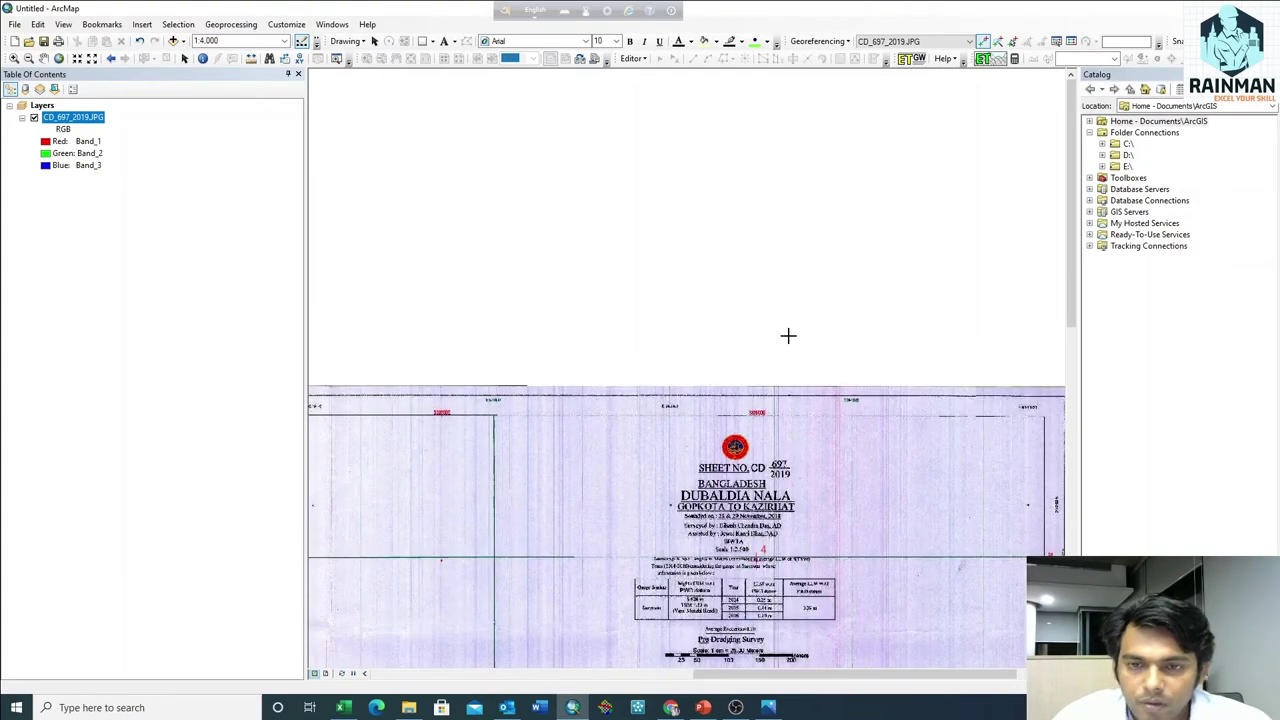
pyautogui.scroll(1, 788, 335)
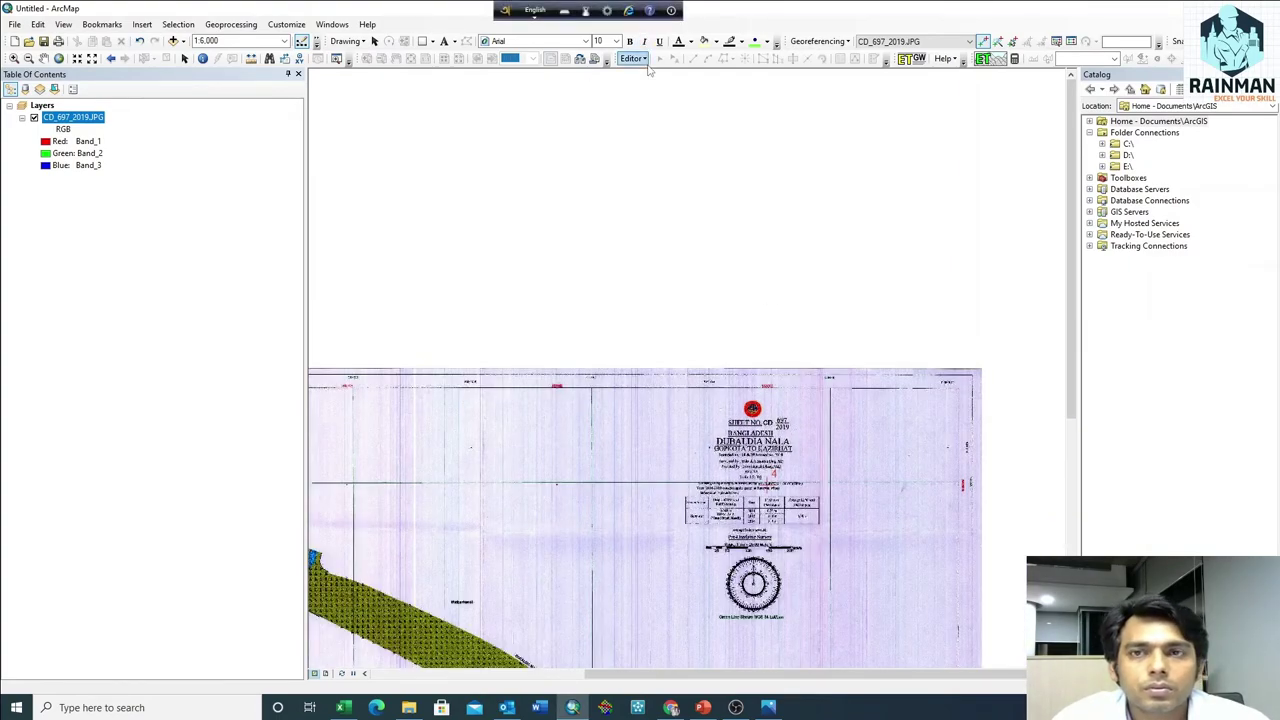
# Step: Run Update Georeferencing with the current links, then zoom around to check the redrawn sheet
pyautogui.click(817, 42)
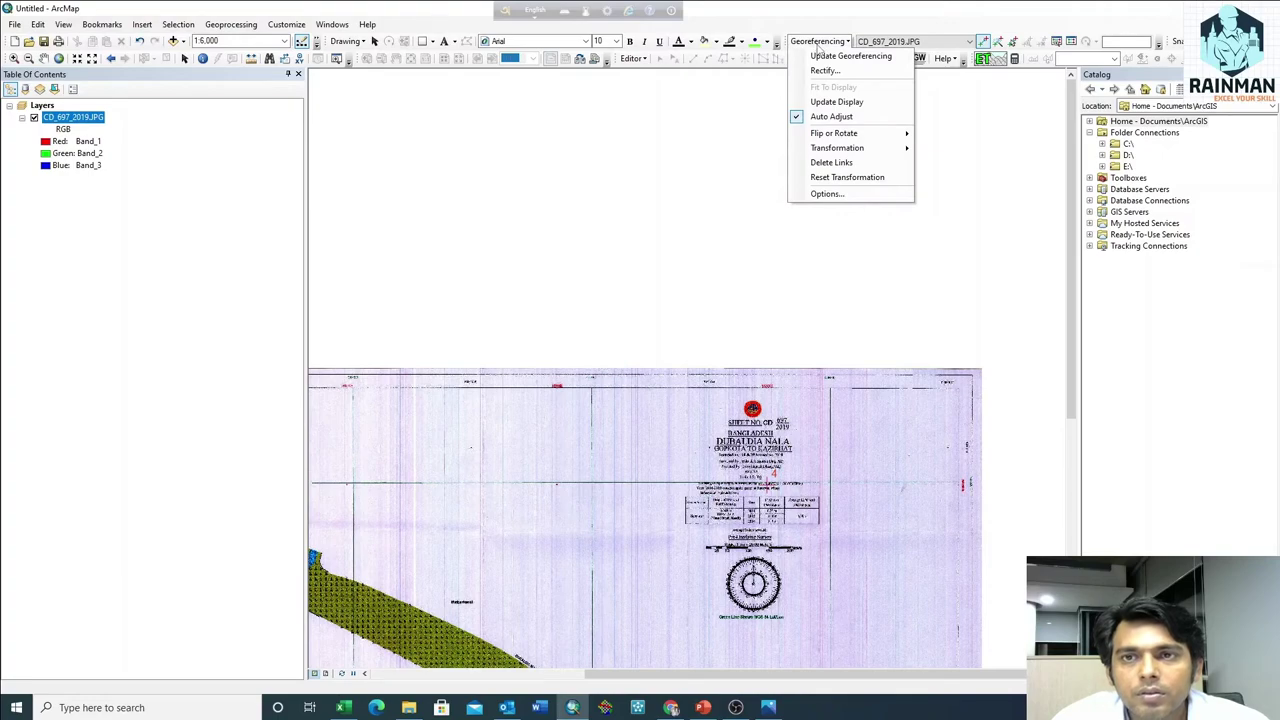
pyautogui.click(830, 56)
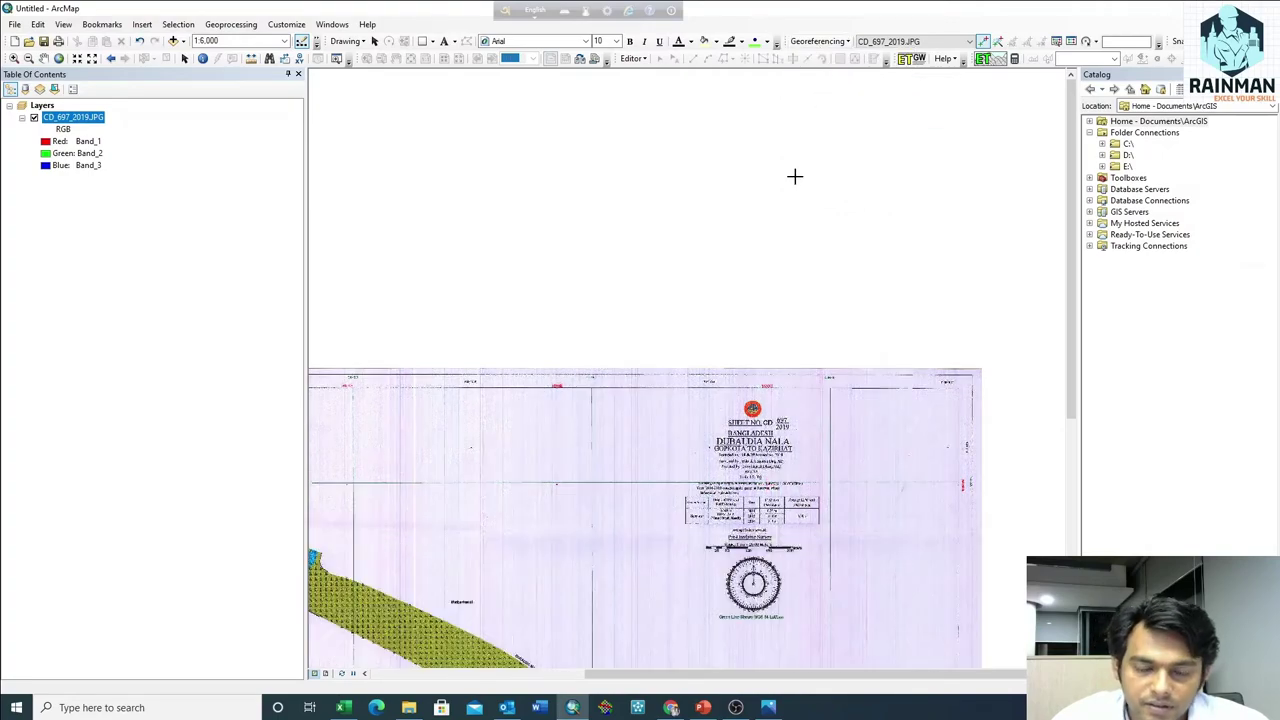
pyautogui.scroll(-2, 948, 271)
pyautogui.scroll(2, 806, 270)
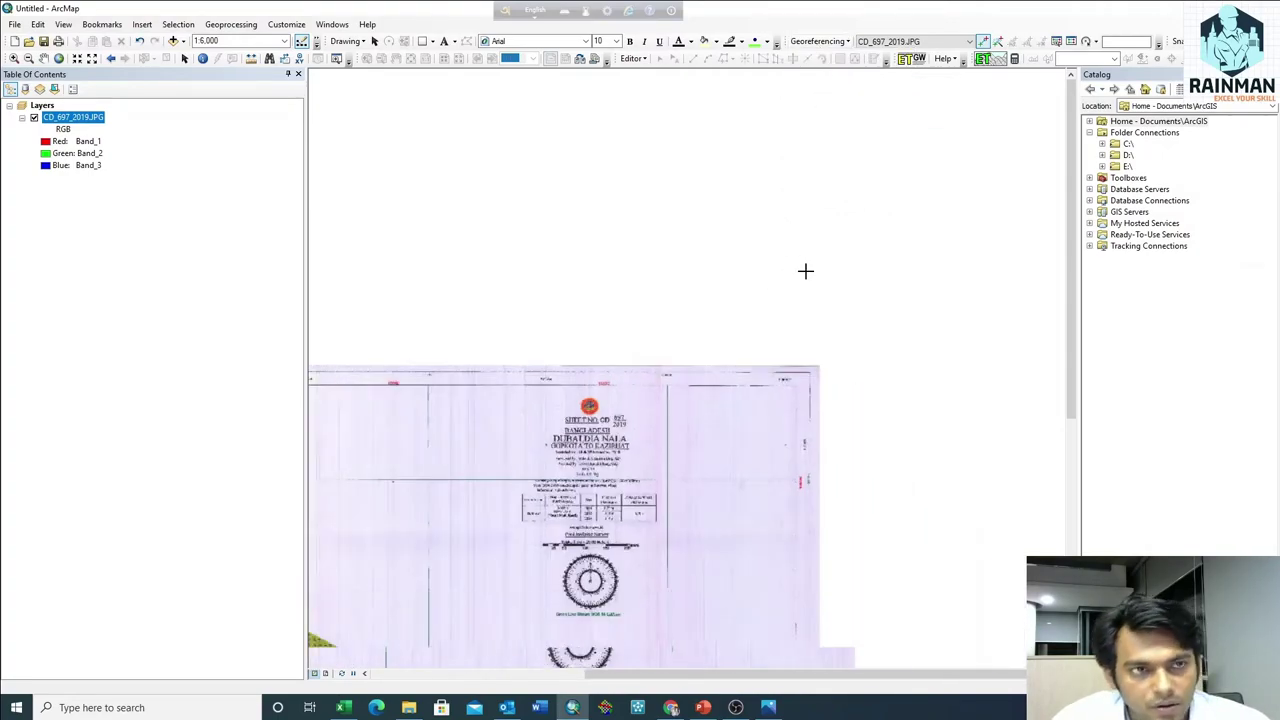
pyautogui.scroll(1, 806, 270)
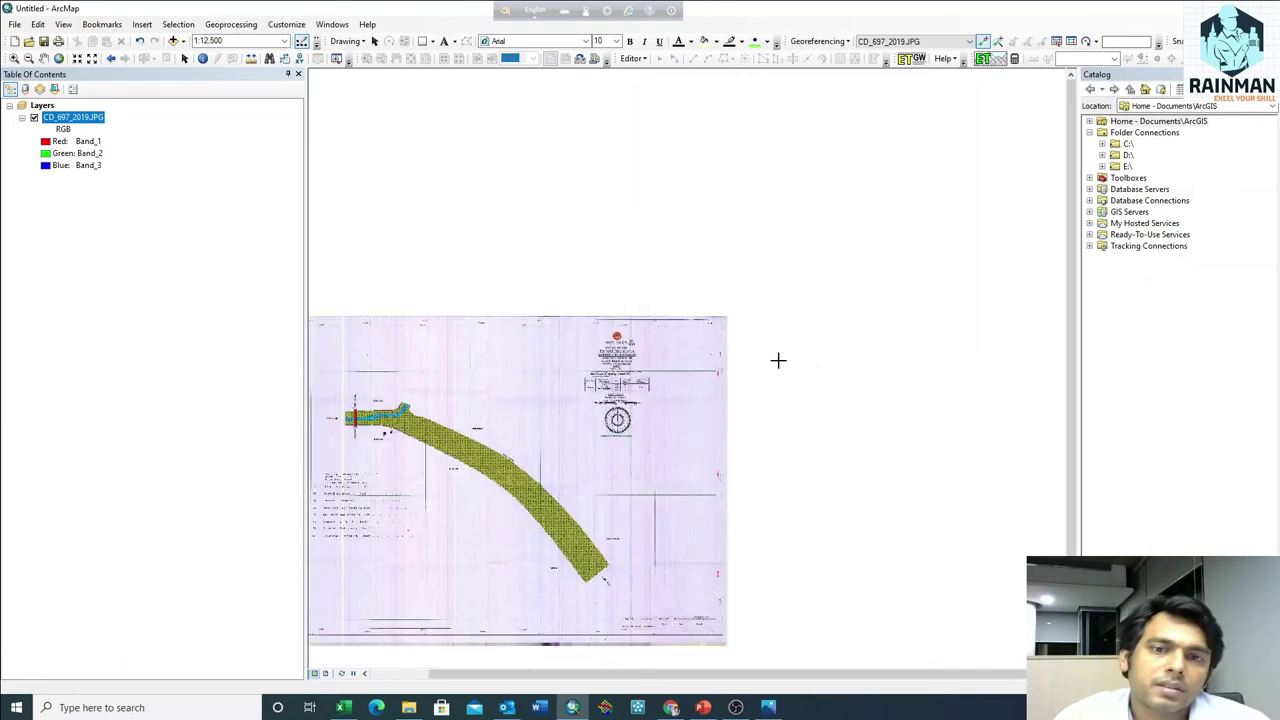
pyautogui.scroll(2, 828, 357)
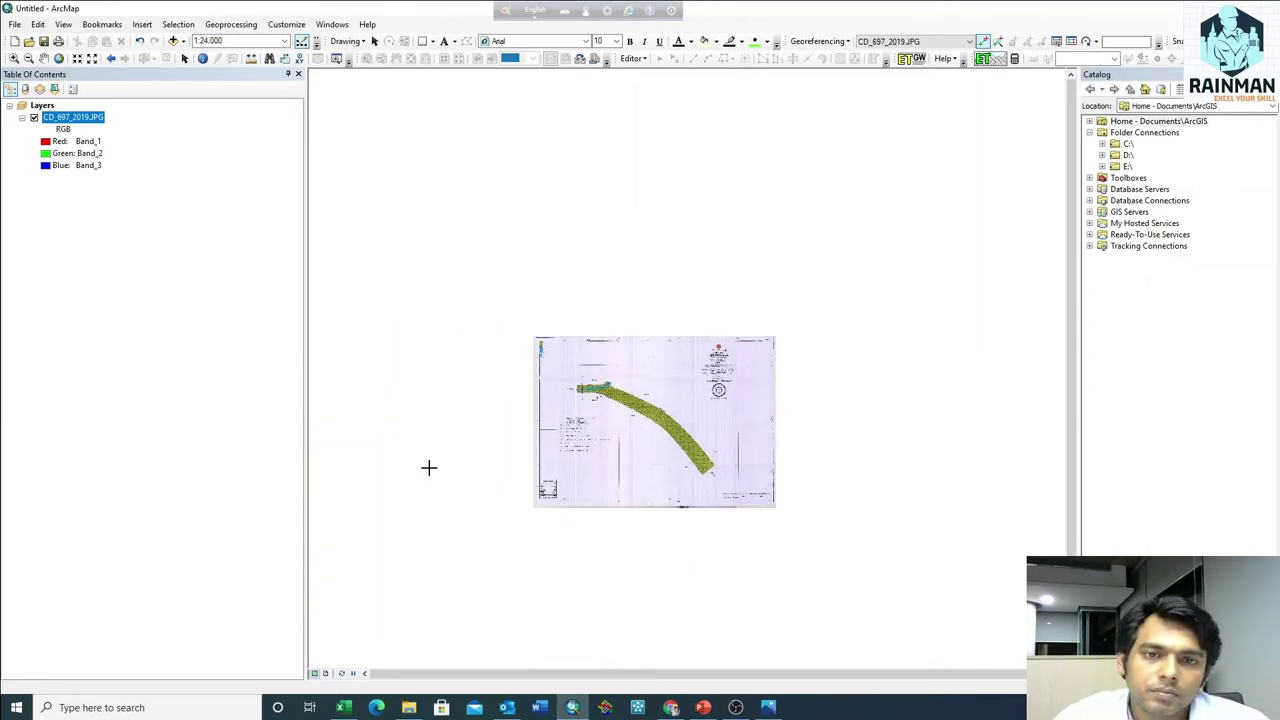
pyautogui.scroll(-2, 540, 520)
pyautogui.scroll(-1, 575, 327)
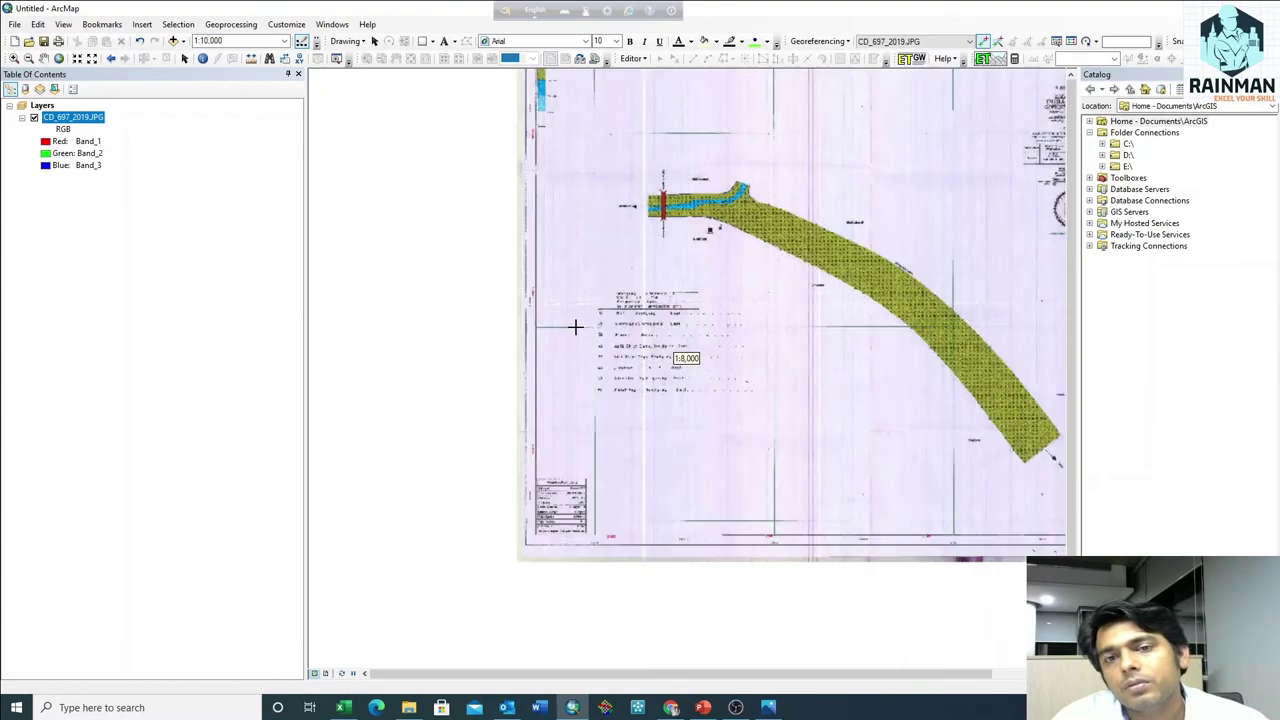
pyautogui.scroll(2, 575, 327)
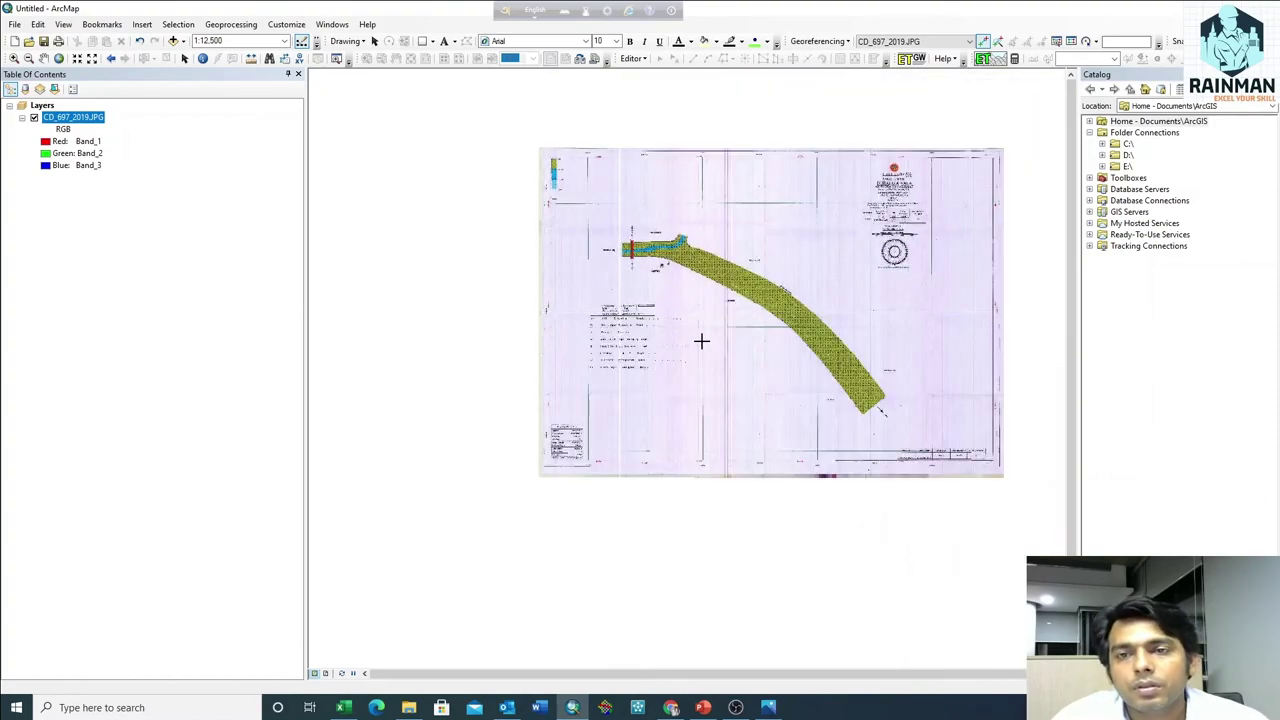
pyautogui.scroll(2, 705, 341)
pyautogui.scroll(-2, 903, 331)
pyautogui.scroll(-1, 934, 229)
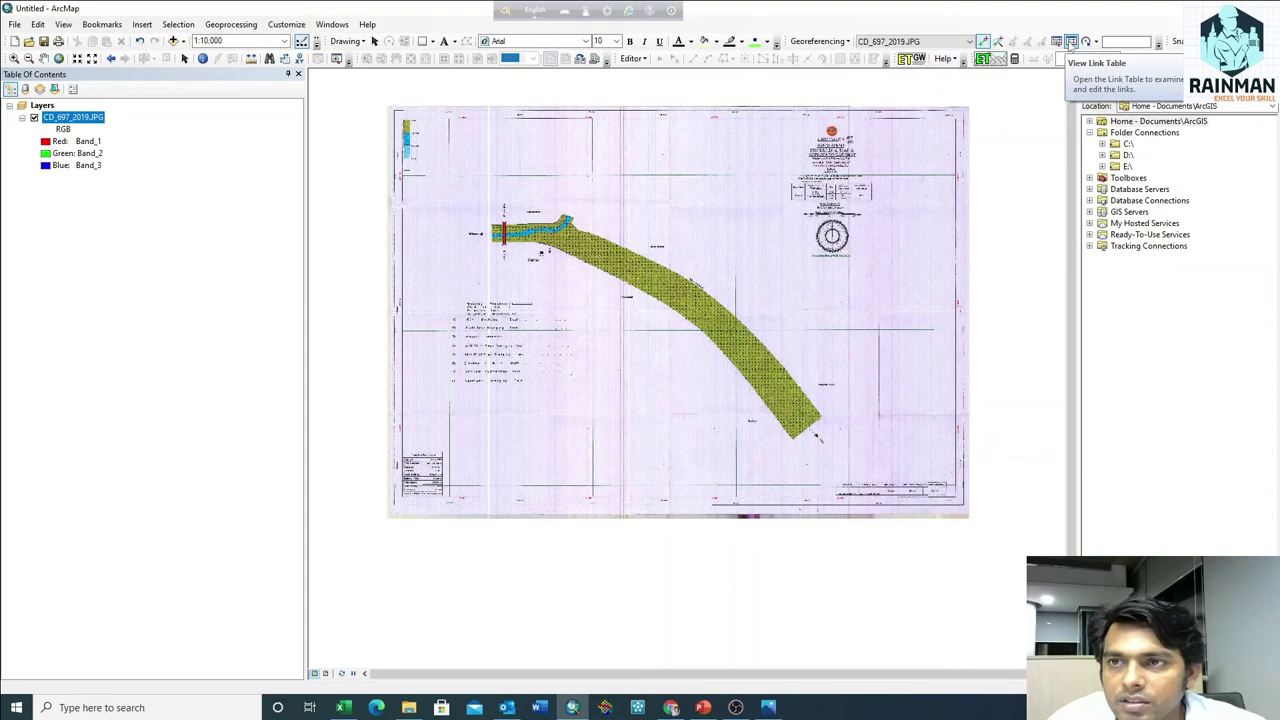
# Step: Review all four links in the Link table, with total RMS error 0.00743317, then close it
pyautogui.click(1070, 42)
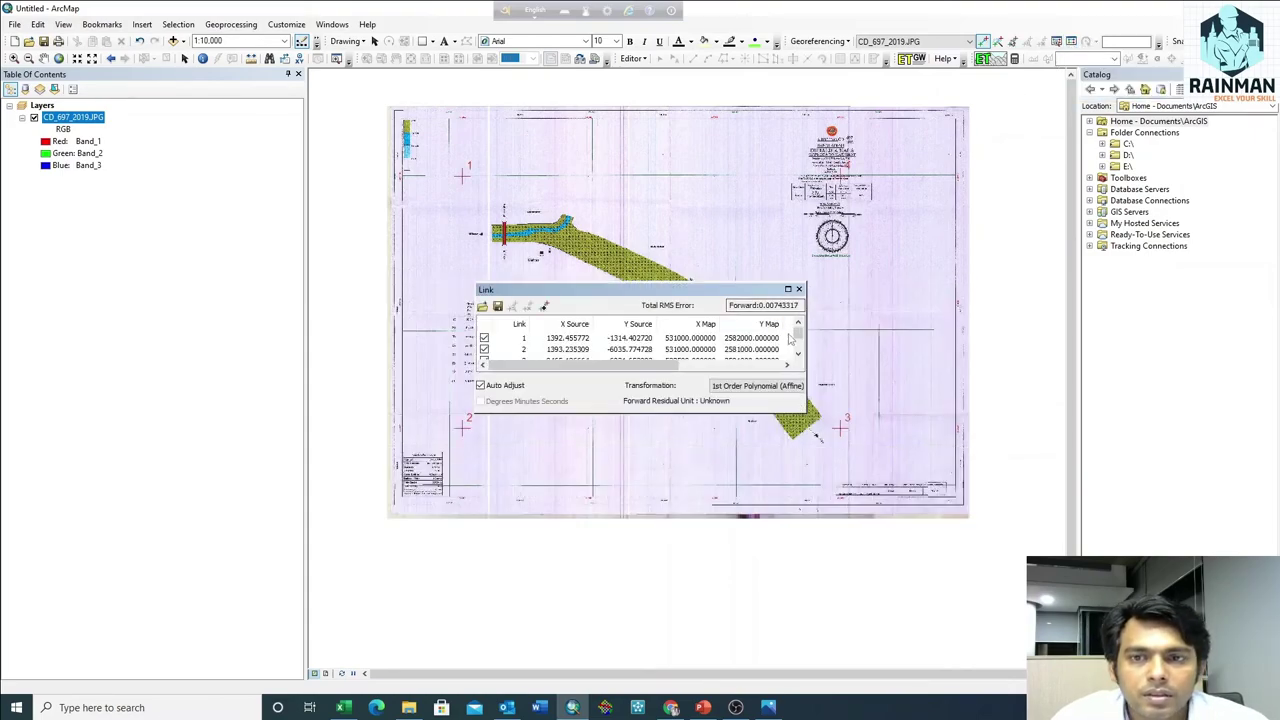
pyautogui.click(797, 355)
pyautogui.click(797, 355)
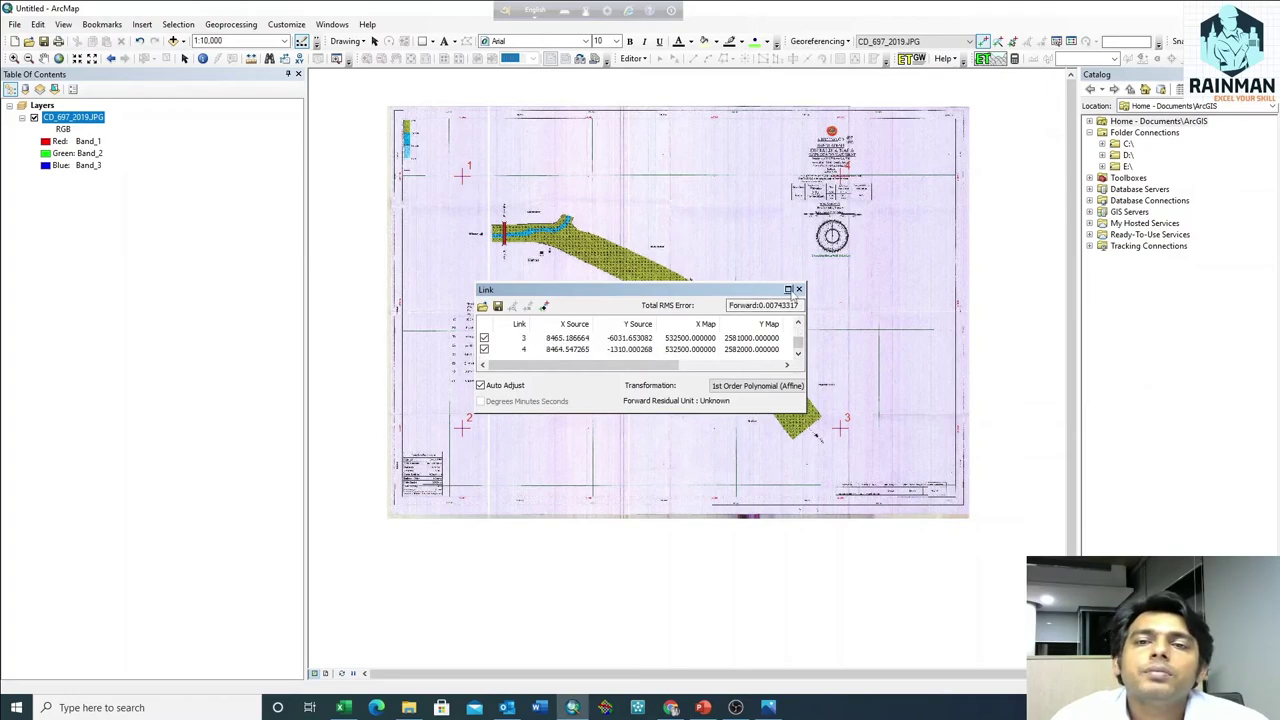
pyautogui.click(787, 289)
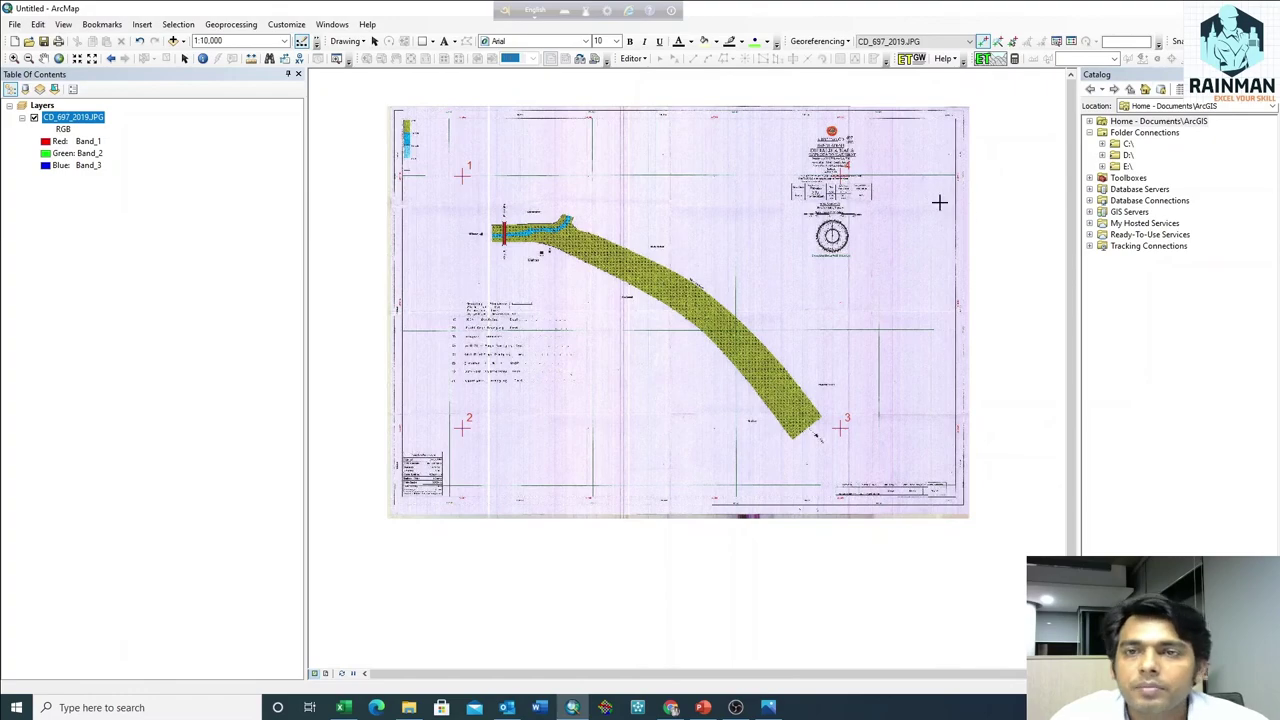
# Step: Run Update Georeferencing once more so all four control links are stored in the sheet
pyautogui.click(816, 44)
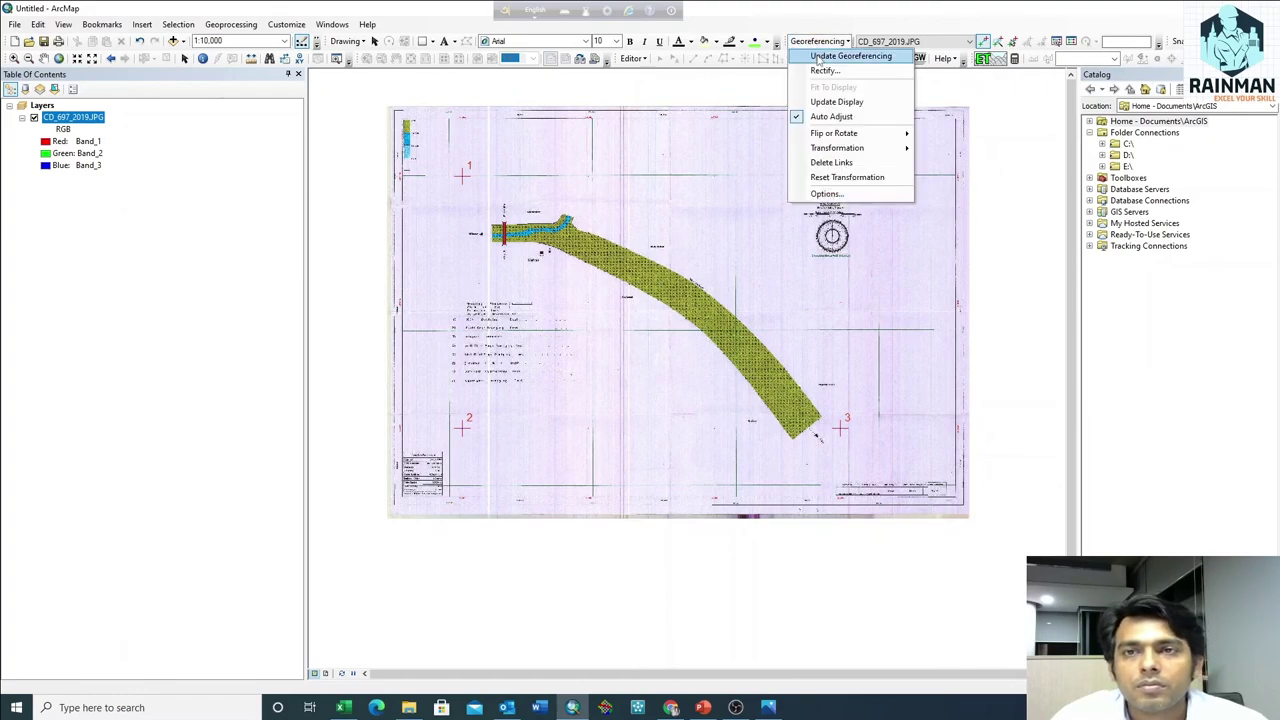
pyautogui.click(824, 58)
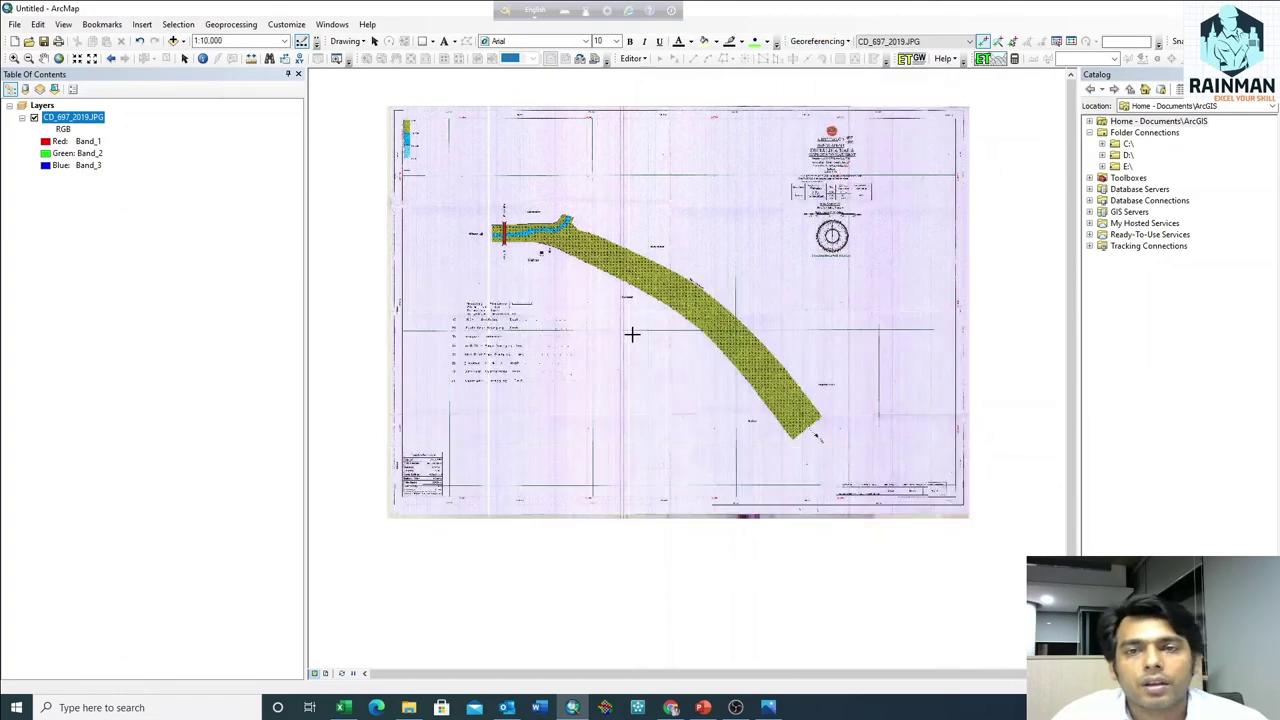